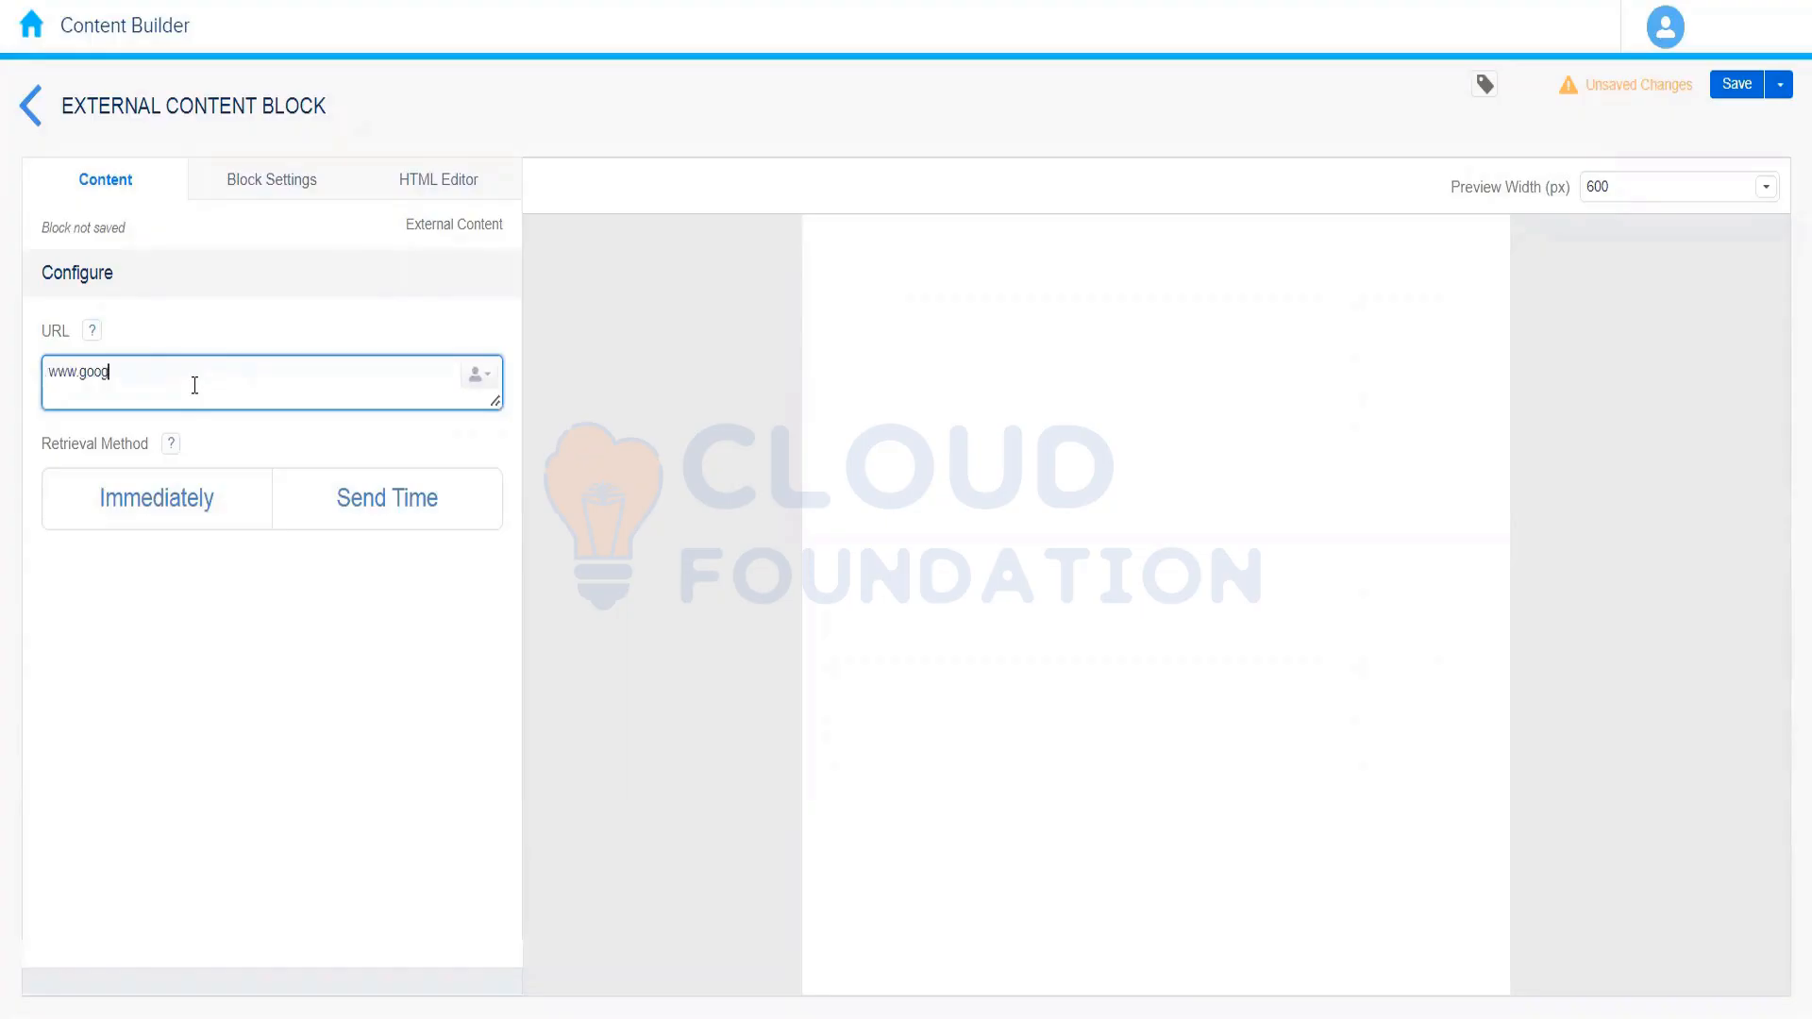
text(om)
click(190, 521)
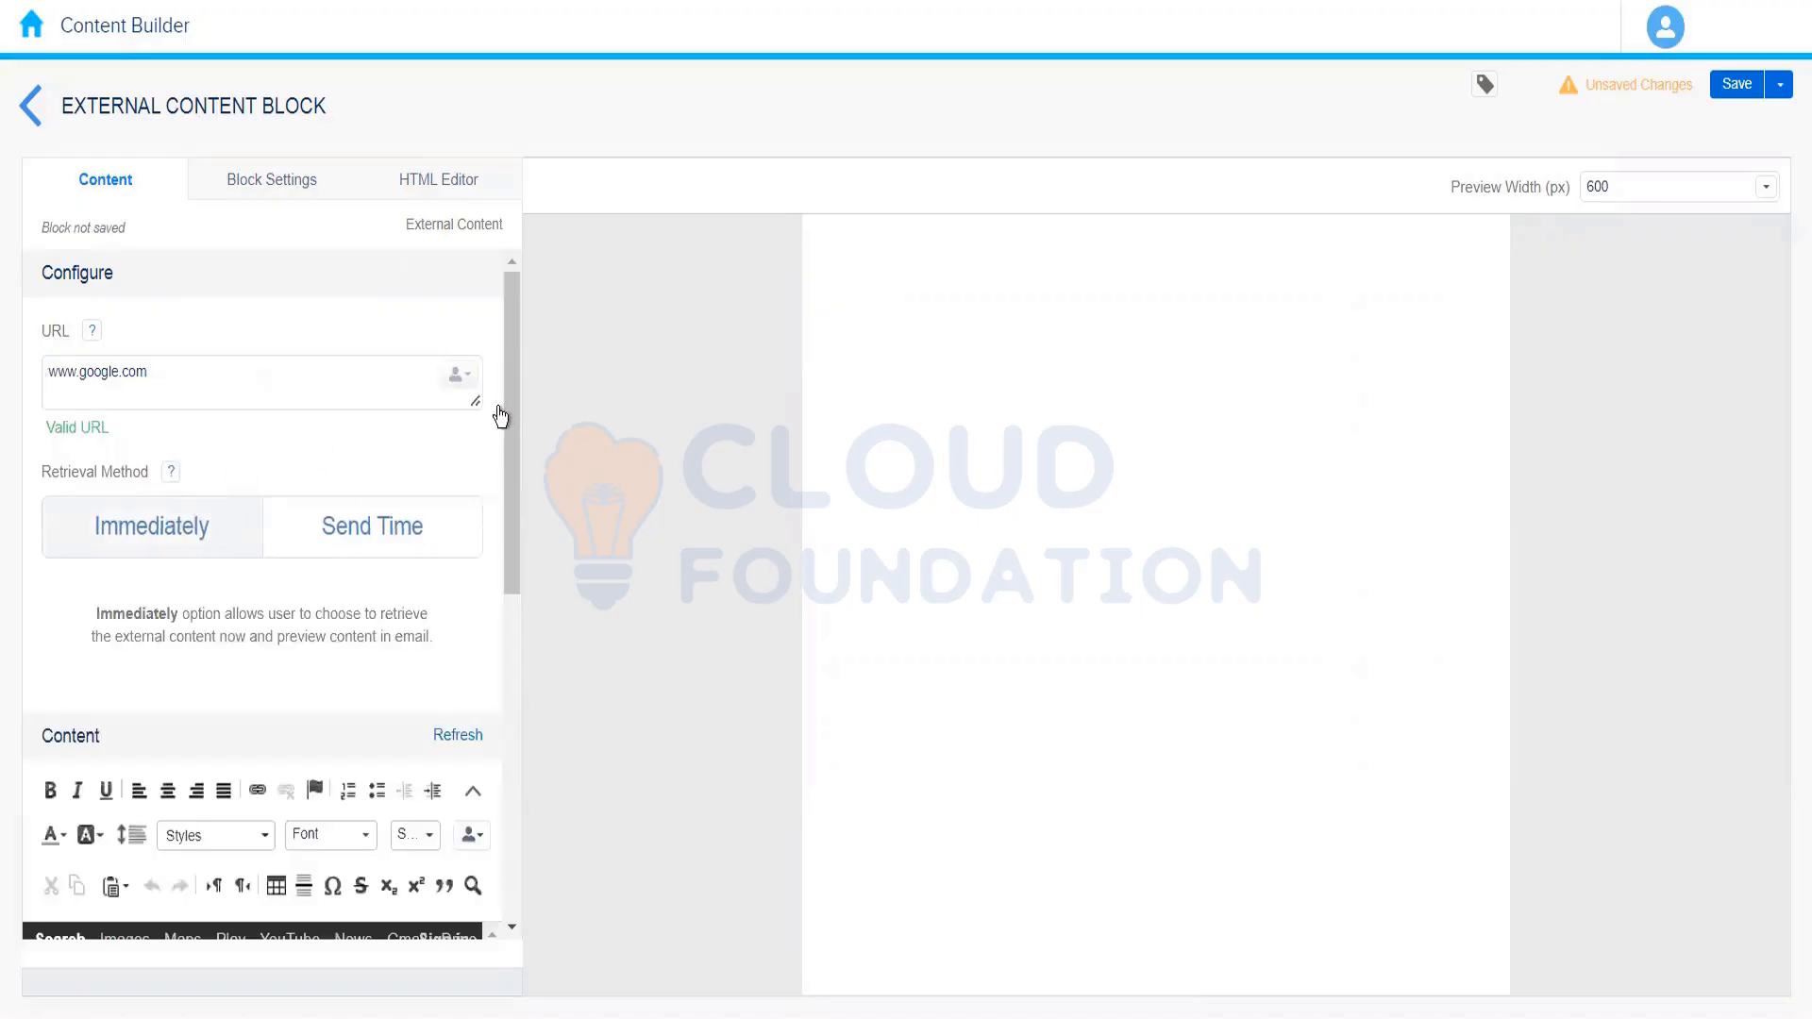
Examine the retrieved Google page in the block's content editor and preview, along with the URL and retrieval settings
drag(510, 407, 513, 495)
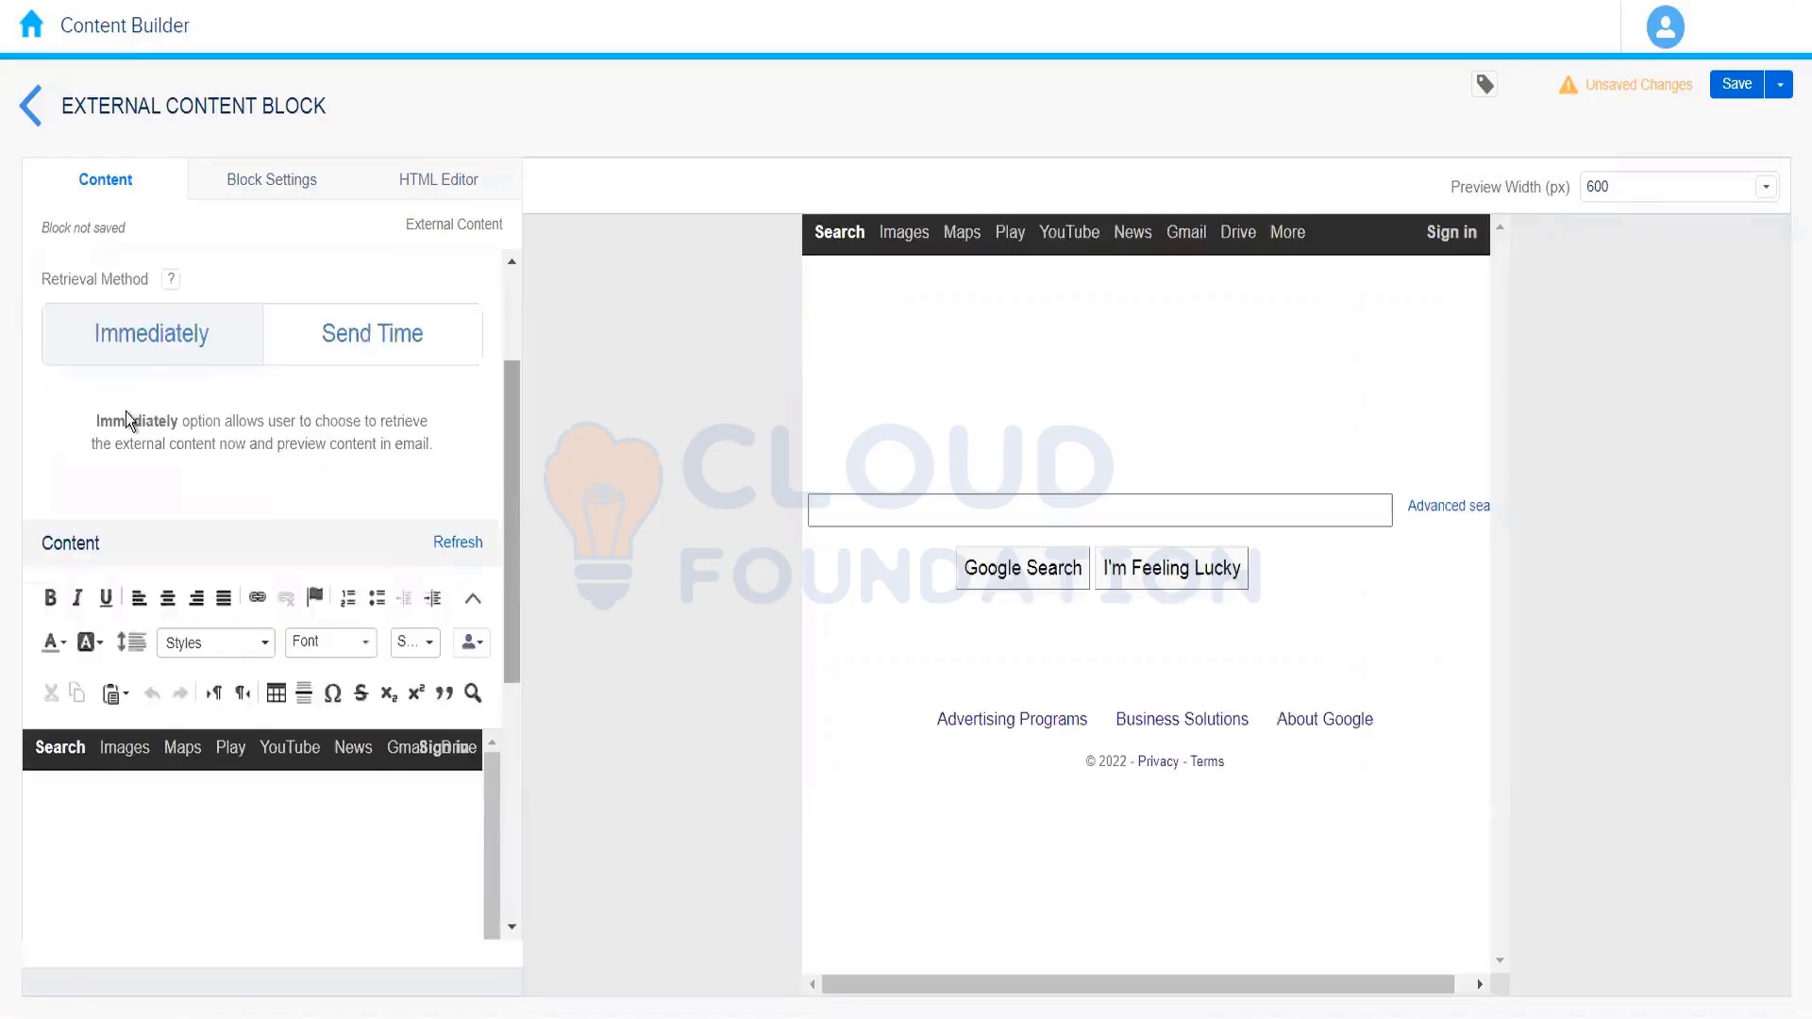
scroll(451, 453, up, 2)
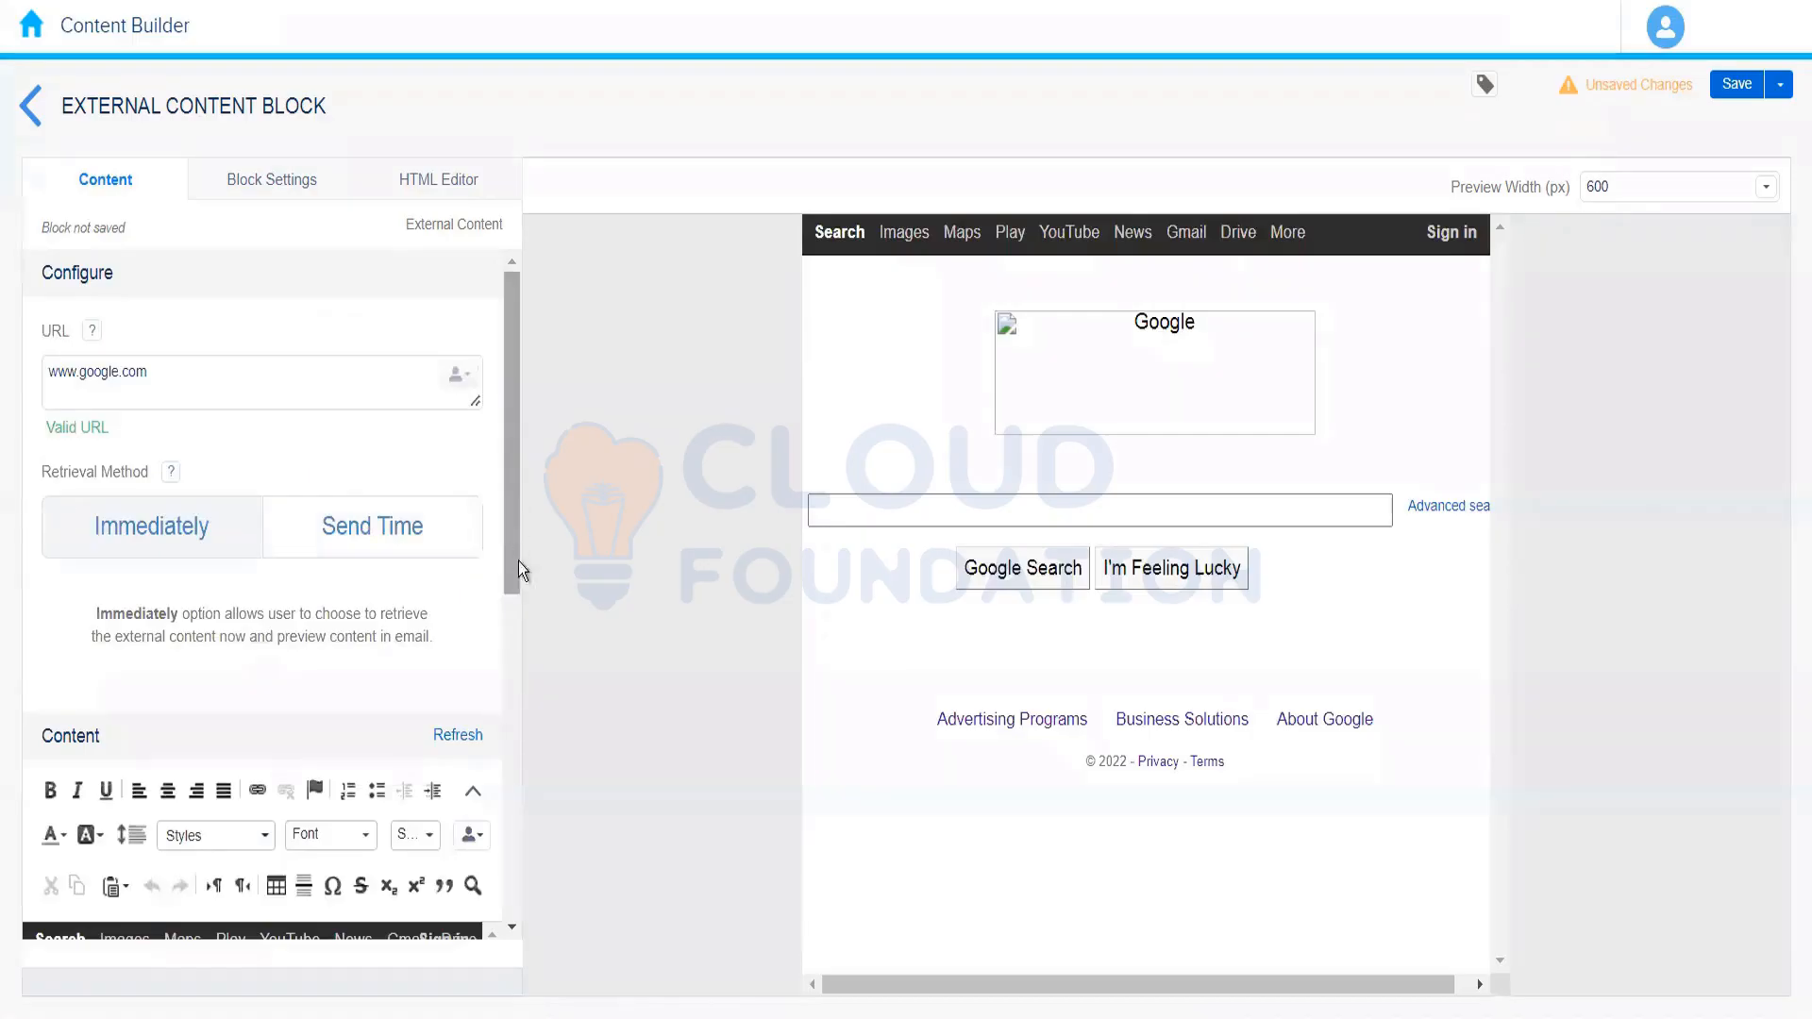
scroll(515, 651, down, 4)
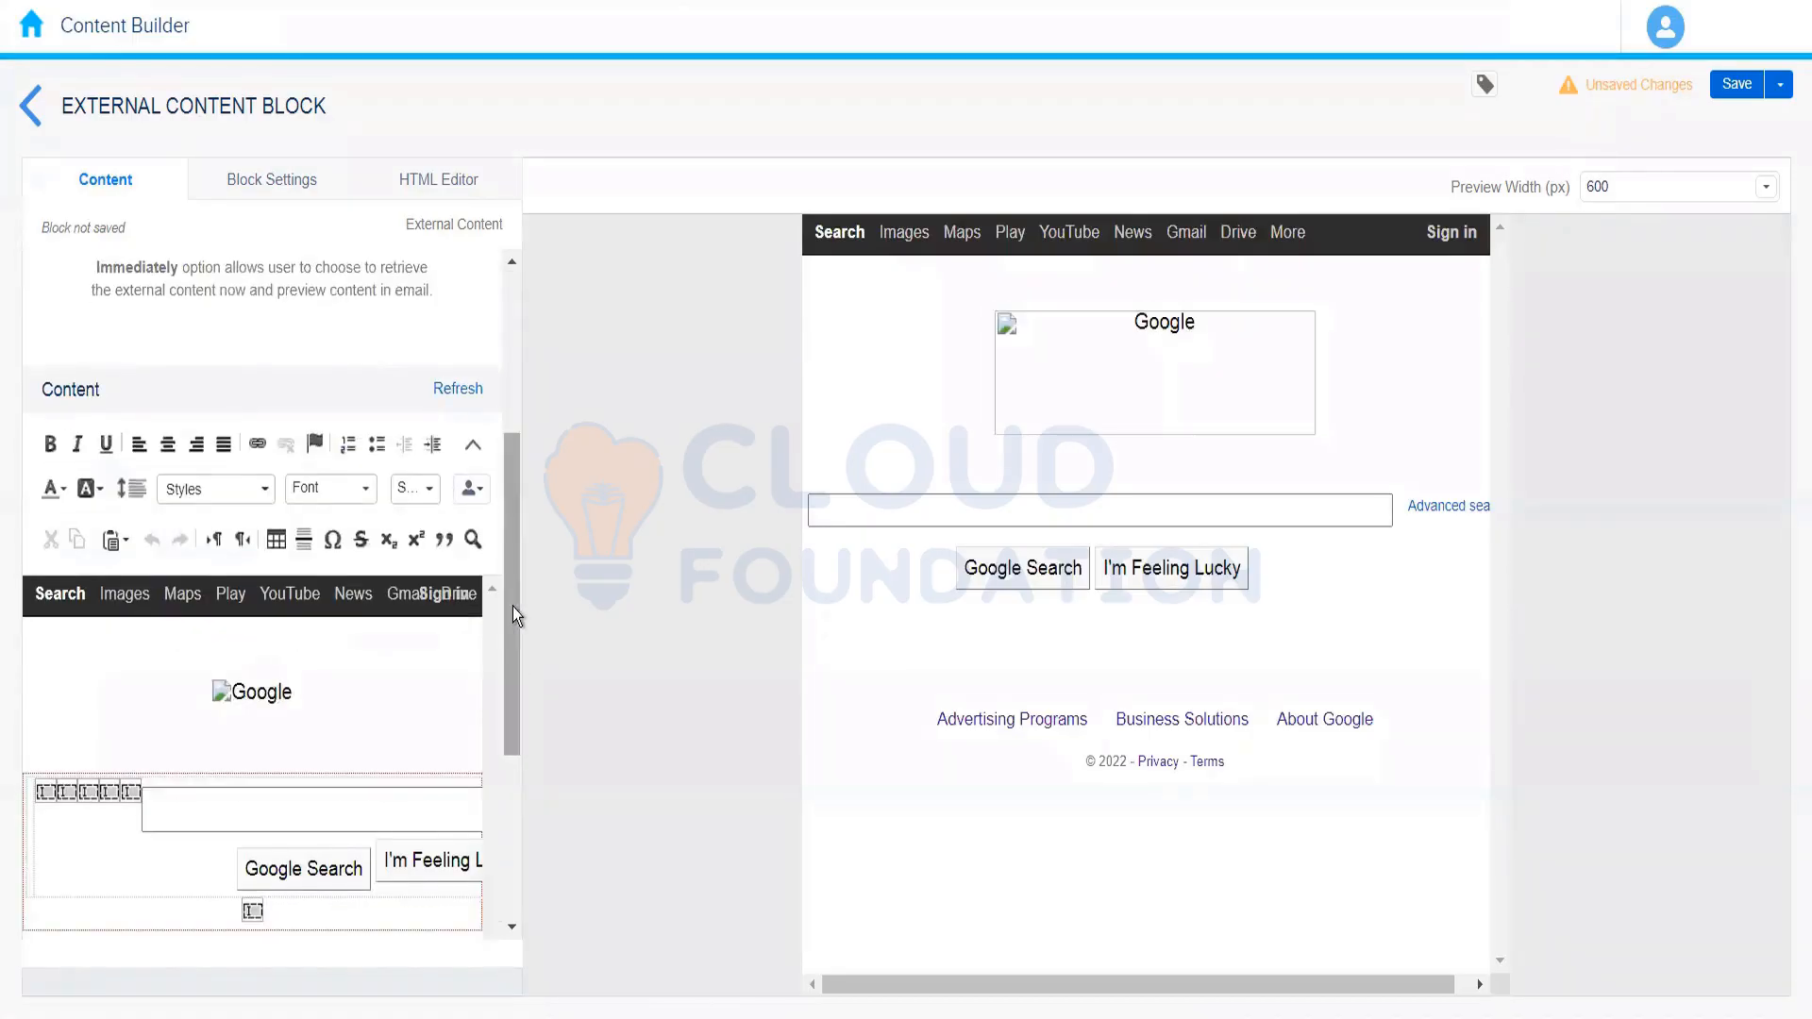
scroll(515, 660, down, 1)
scroll(513, 717, down, 2)
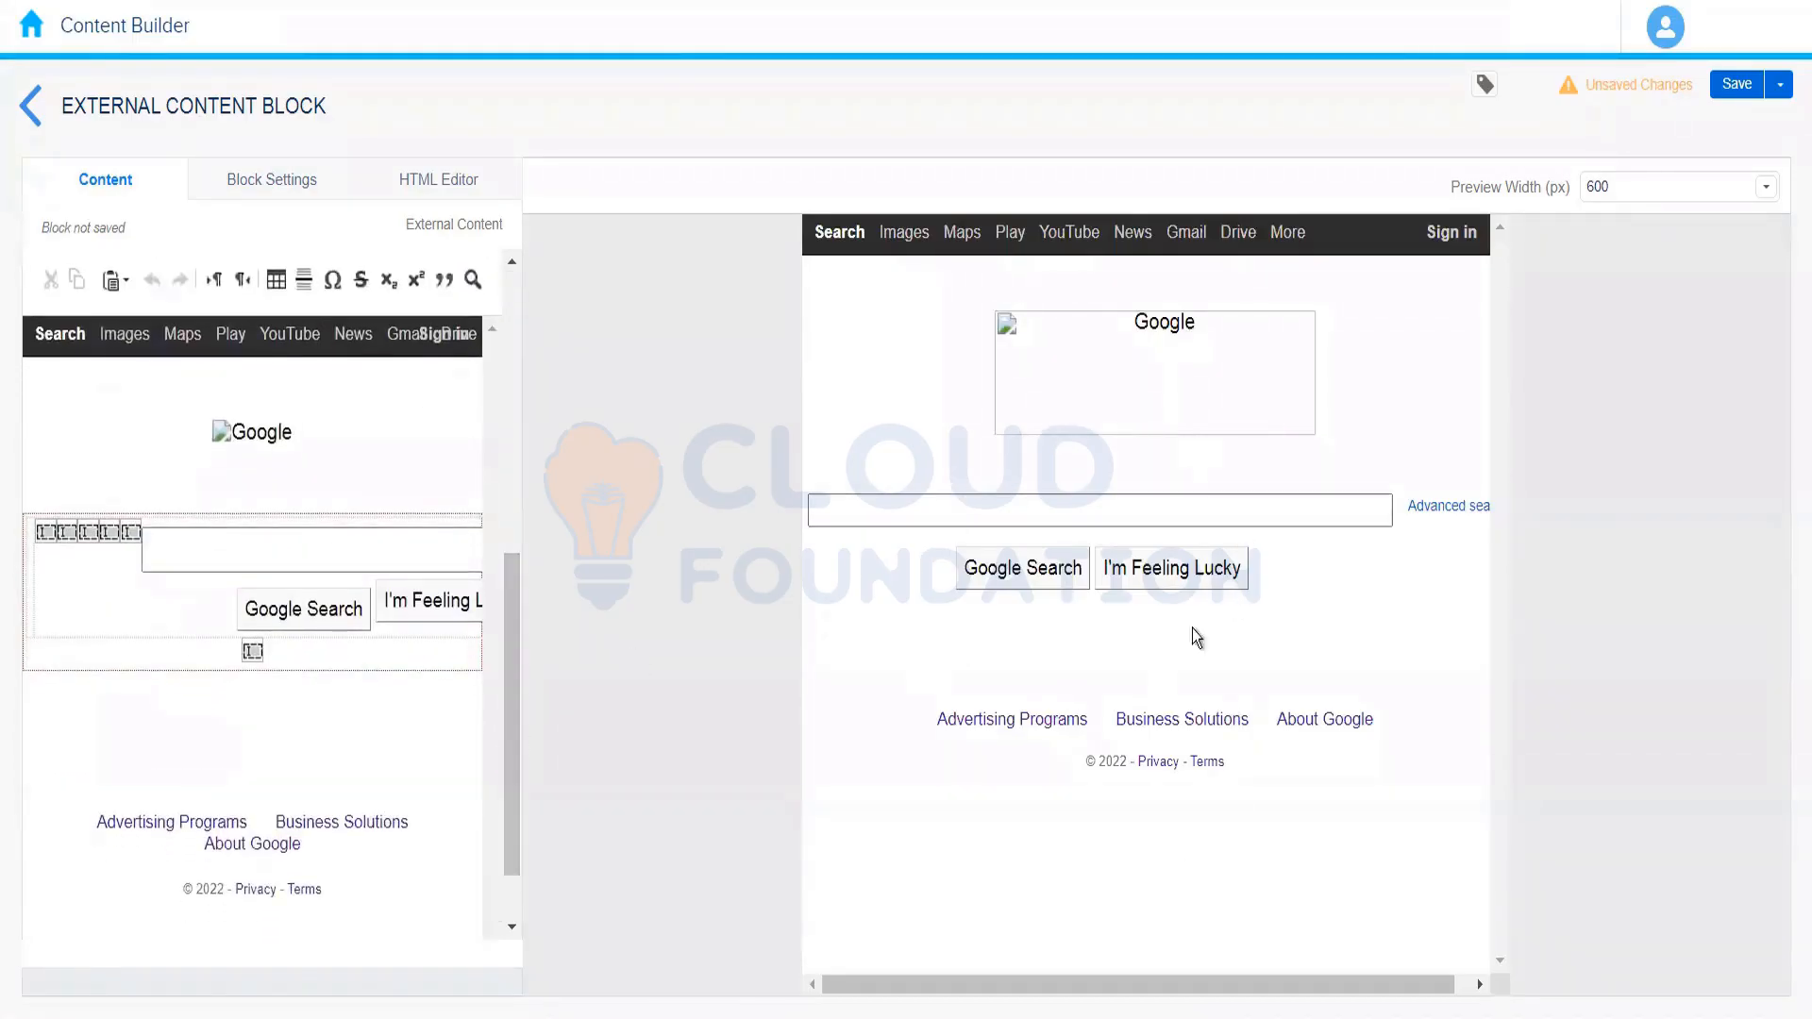
drag(512, 721, 508, 342)
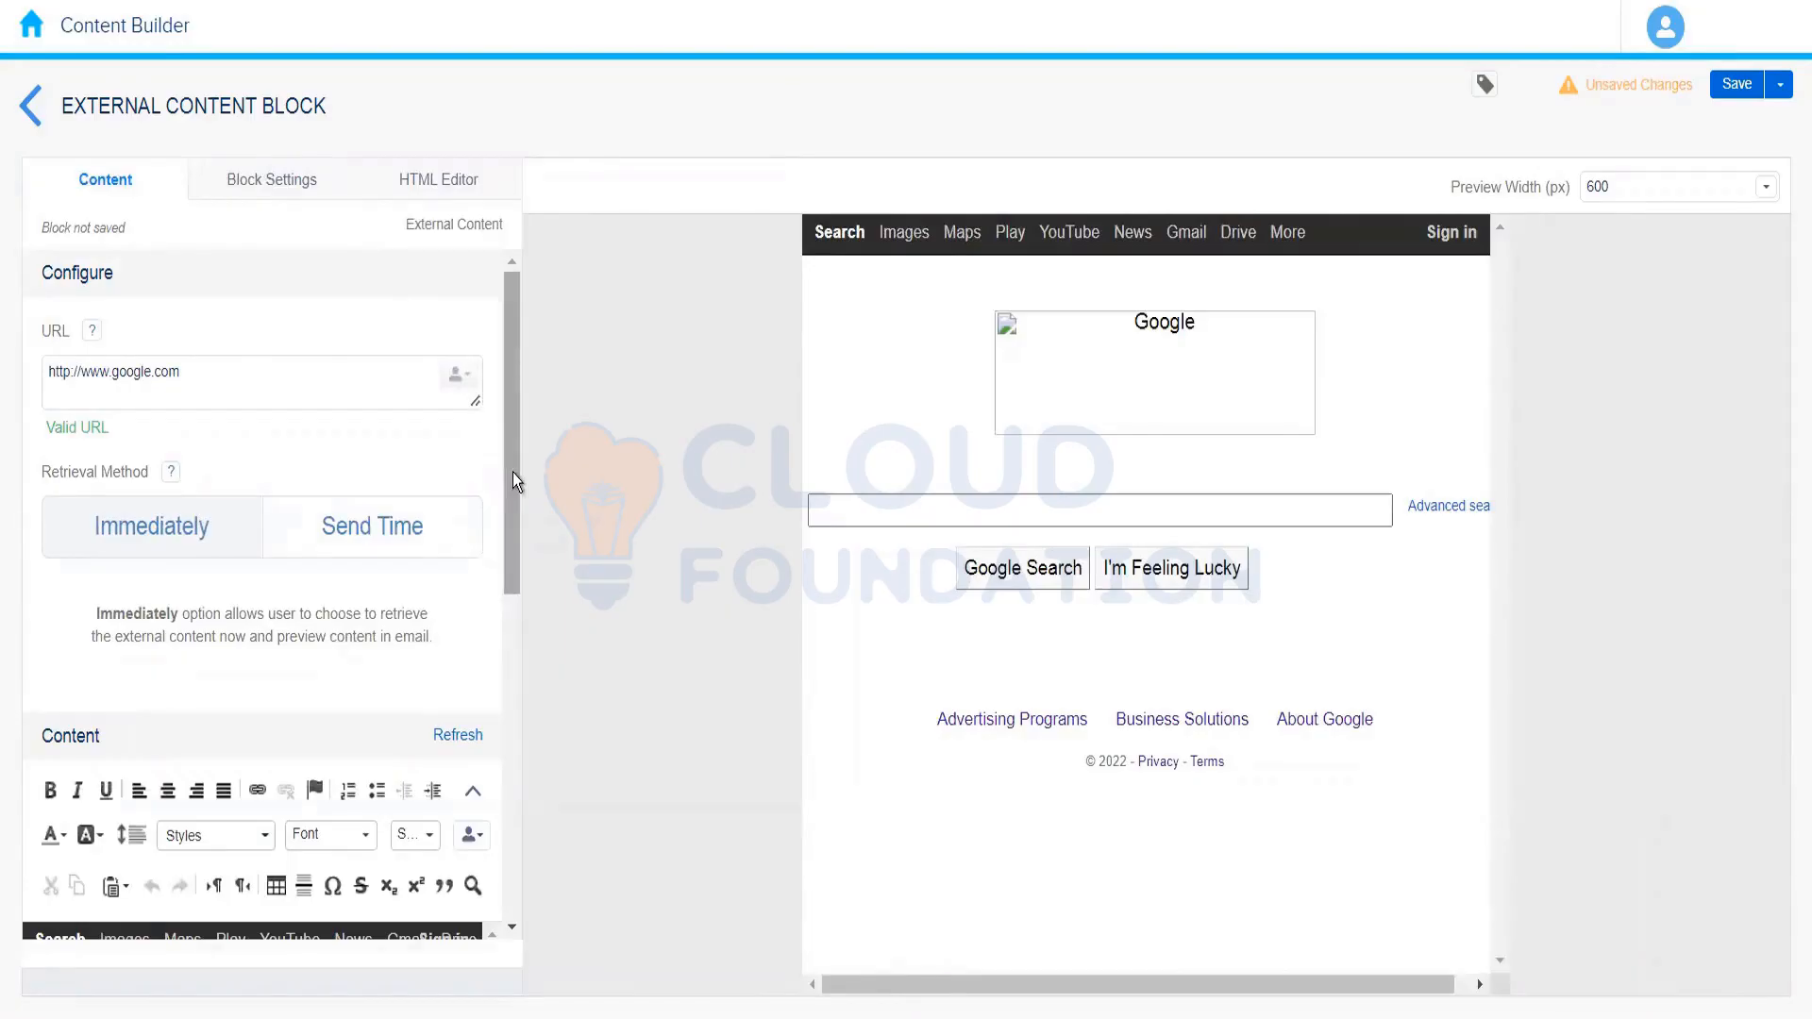
drag(514, 474, 506, 840)
drag(517, 719, 505, 380)
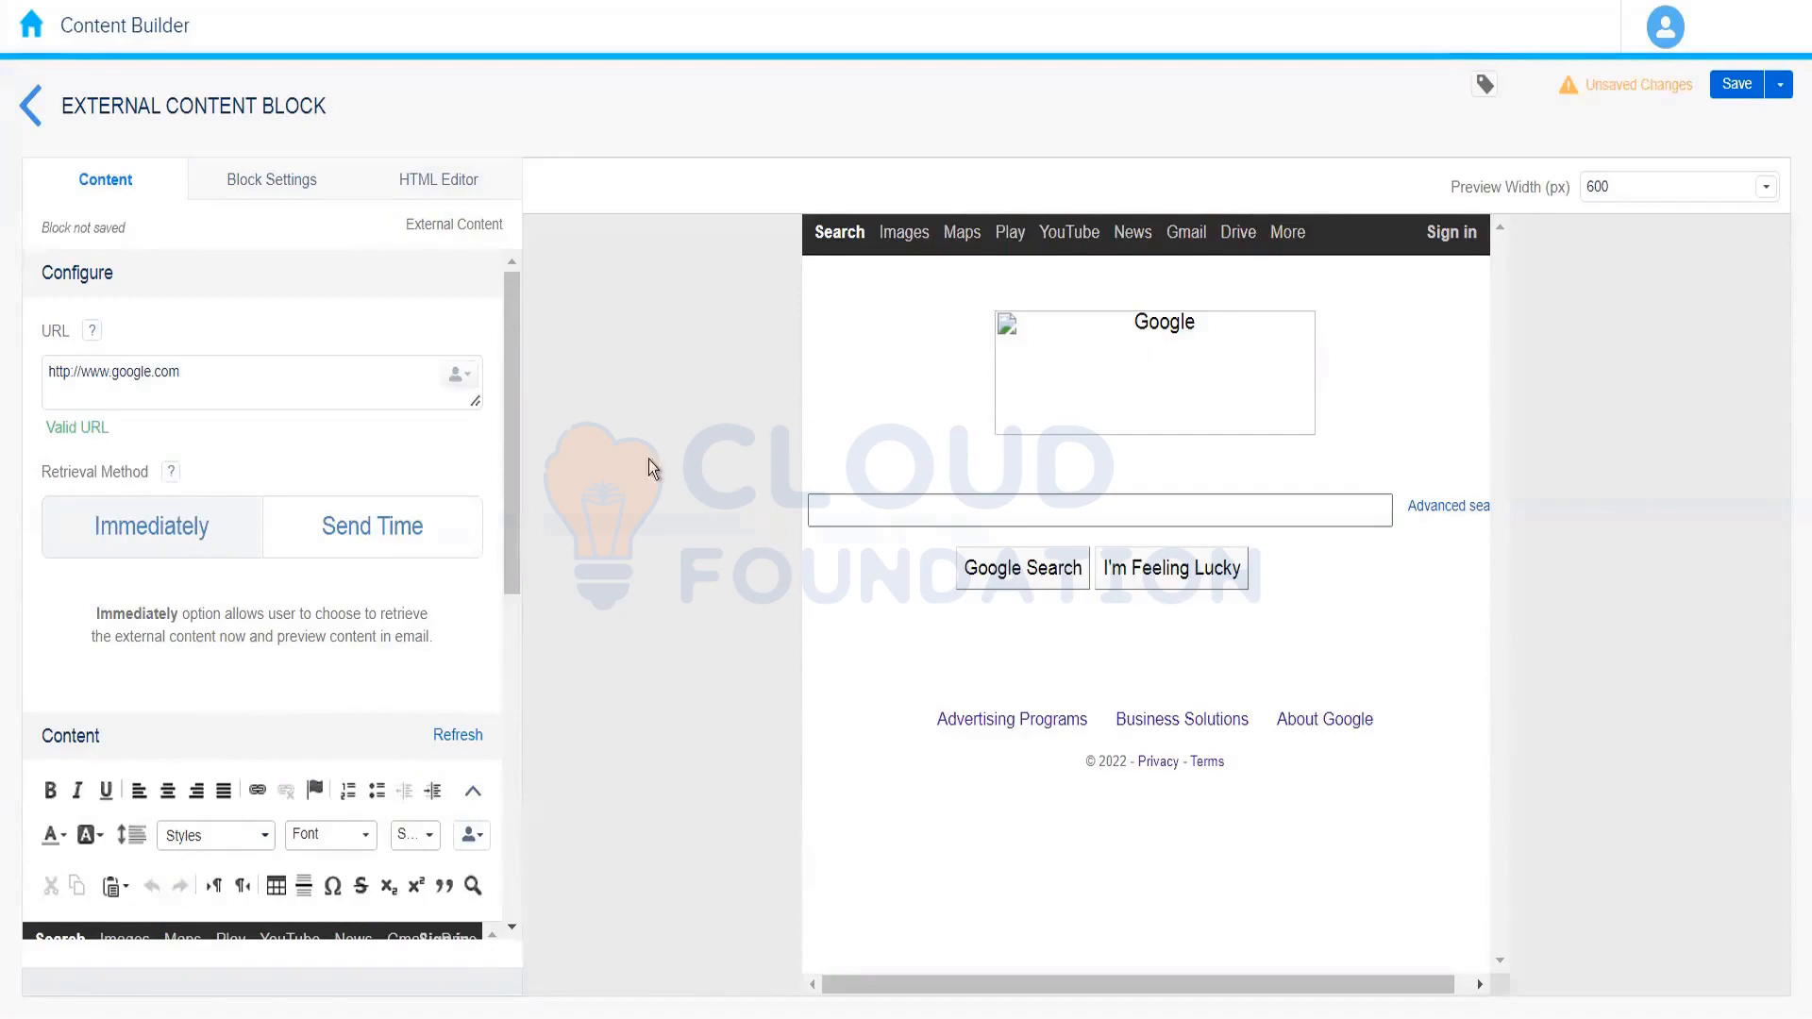
Try the Send Time retrieval method for the external content and return it to Immediately
click(404, 525)
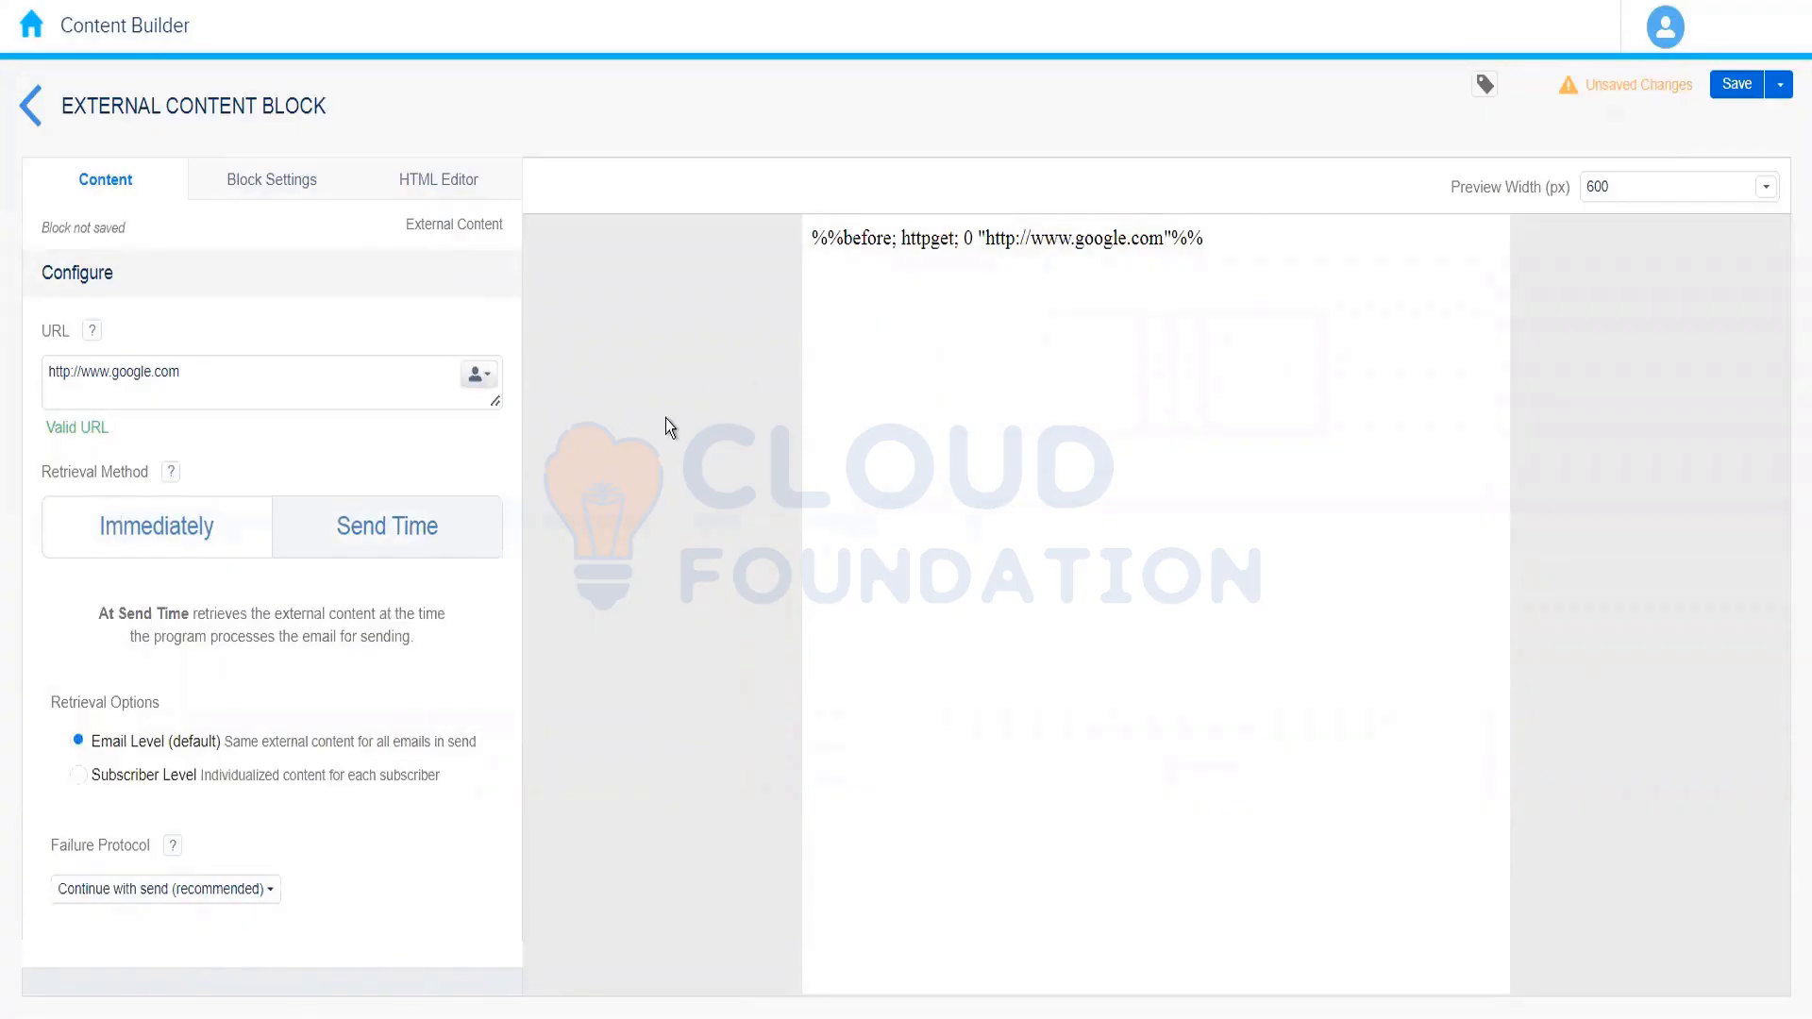
click(217, 533)
click(146, 558)
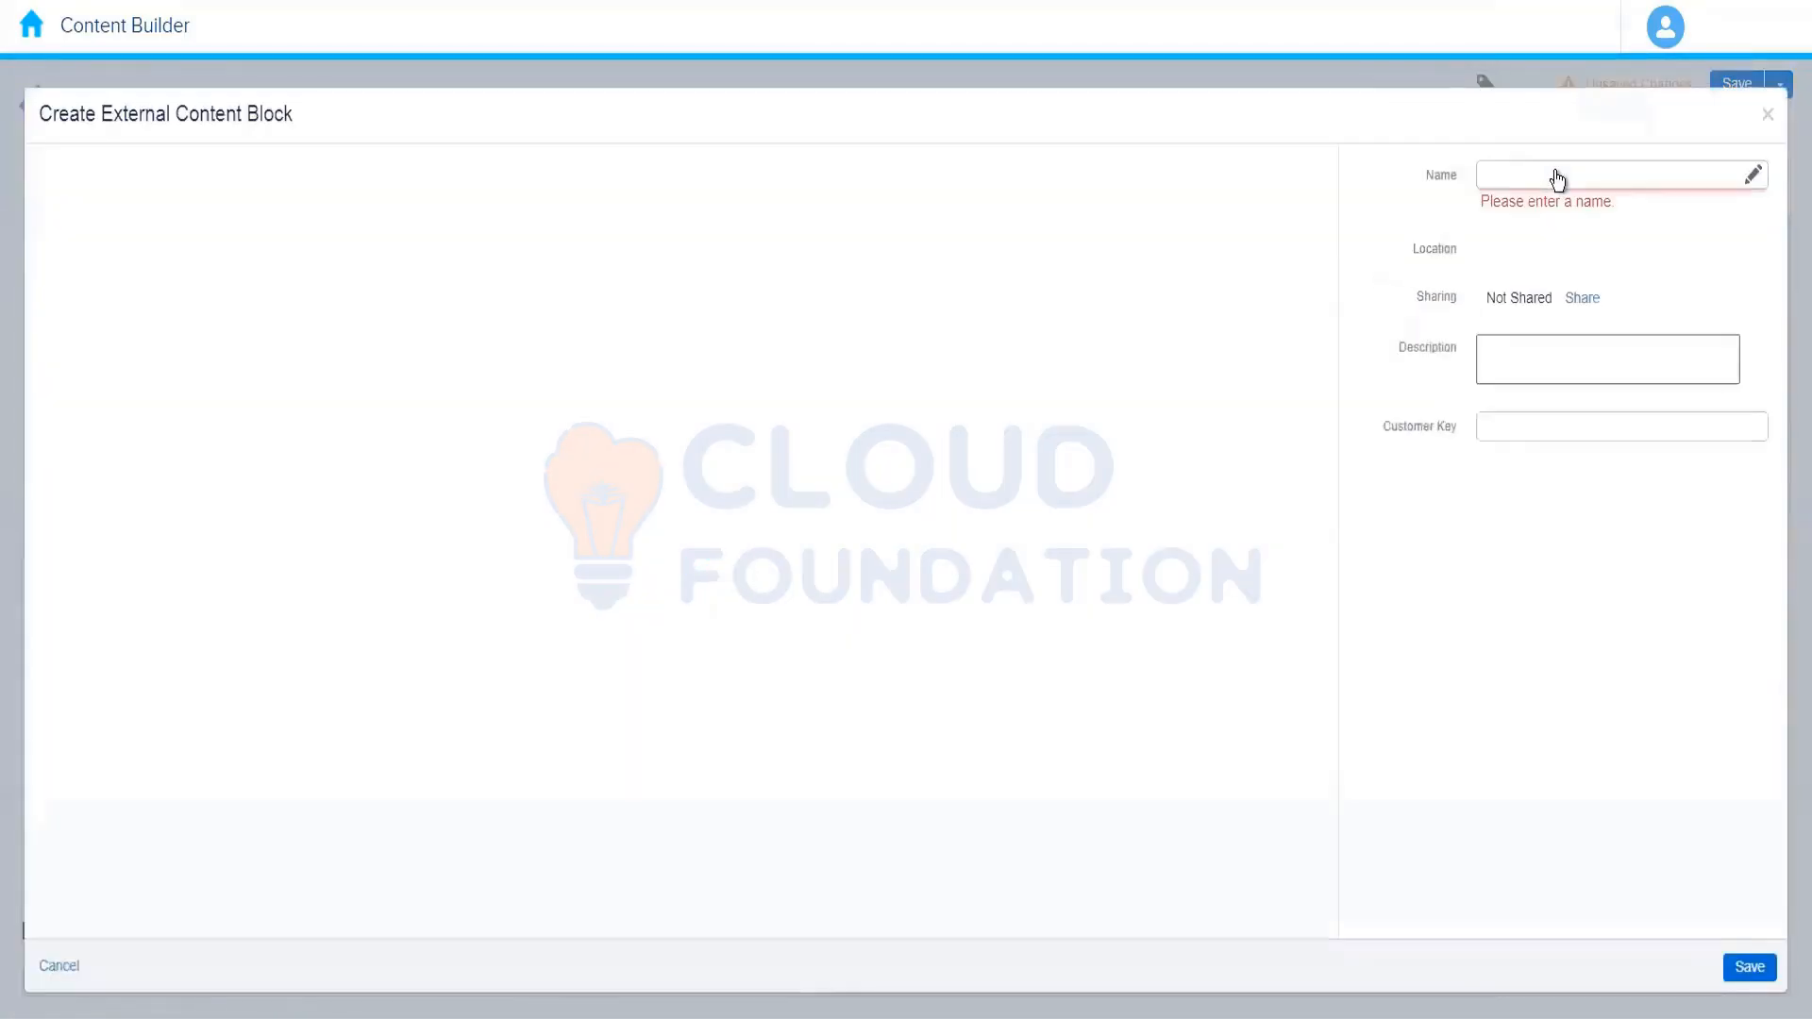
Save the external content block under the name External Block Demo and return to the content list
click(1557, 175)
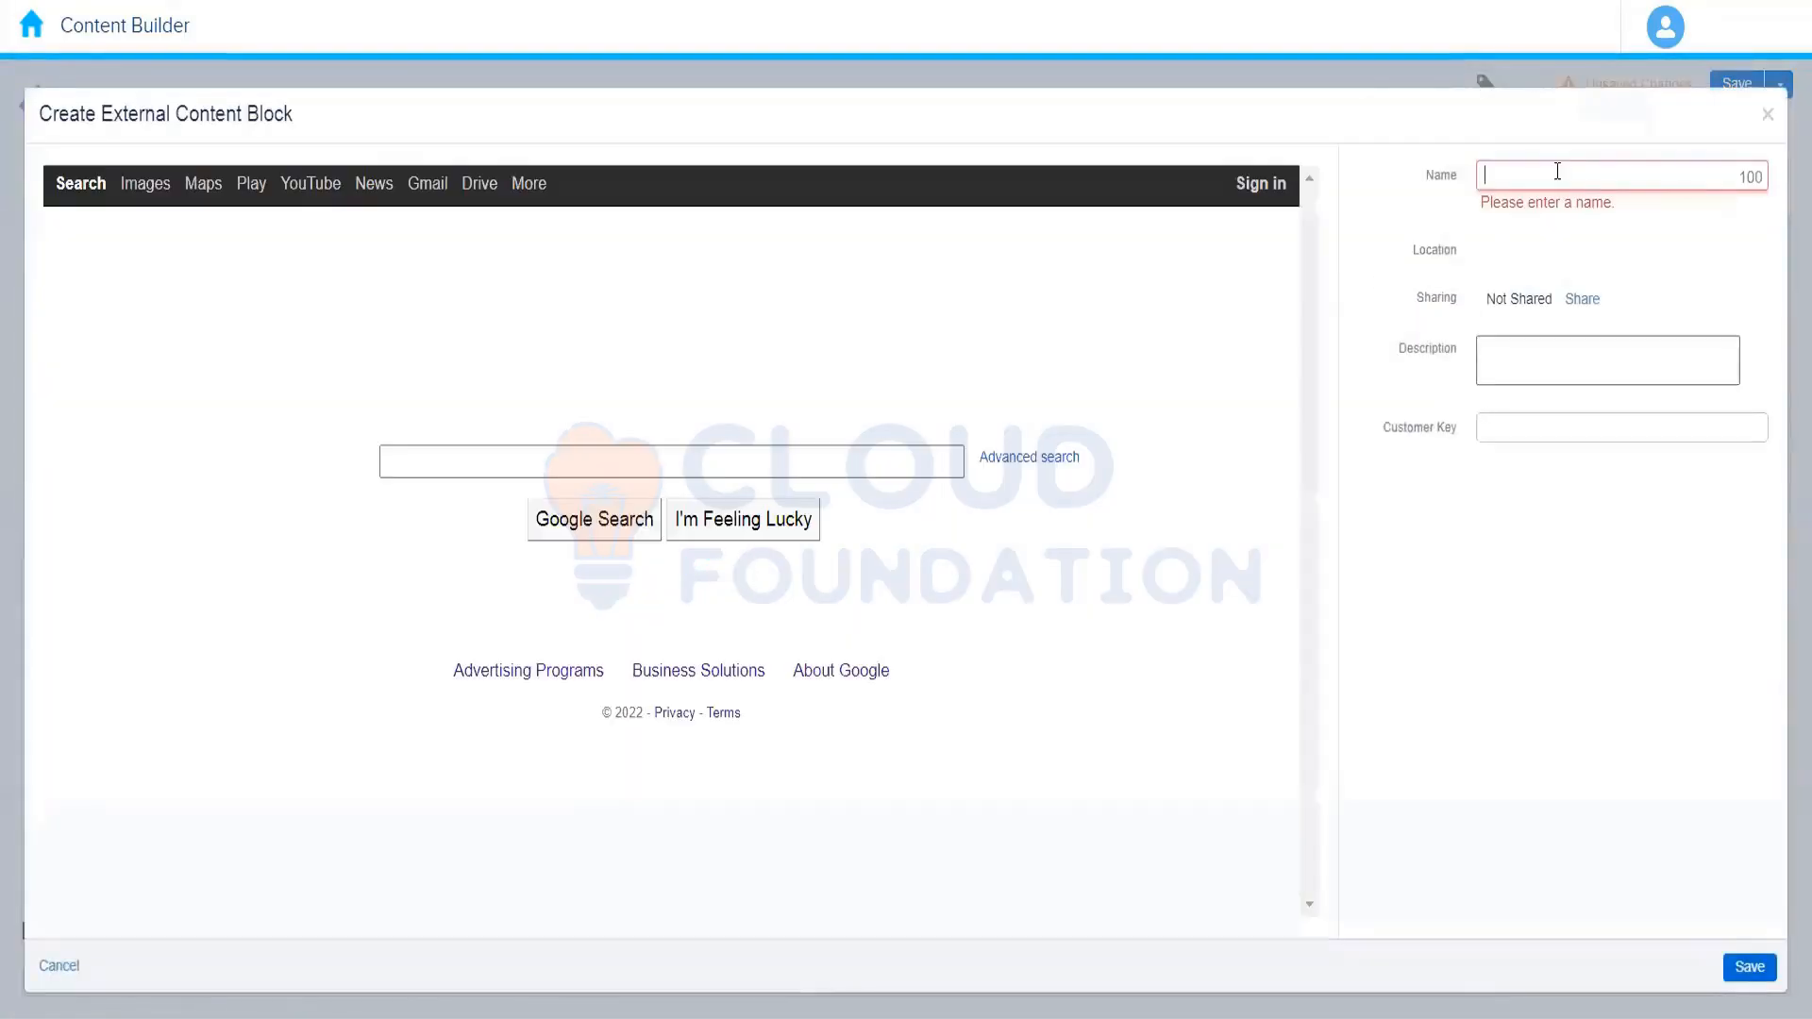
text(E)
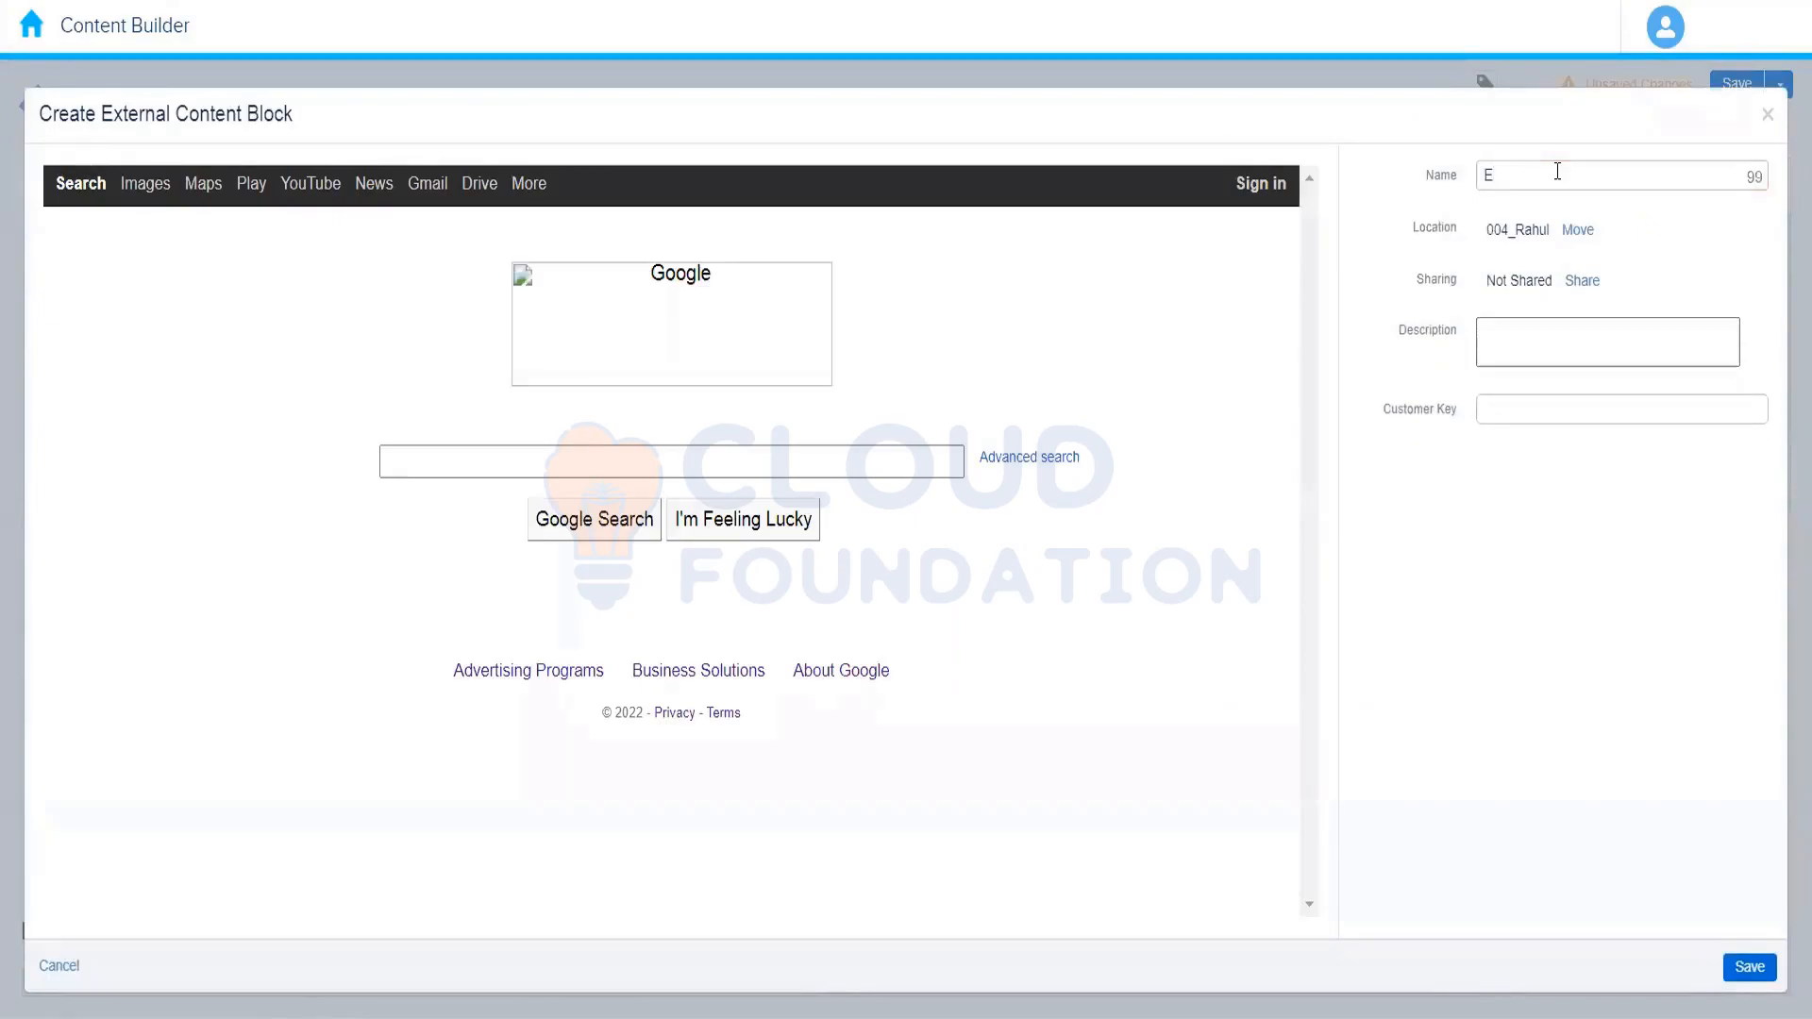
text(xternal Block Demo)
click(1747, 968)
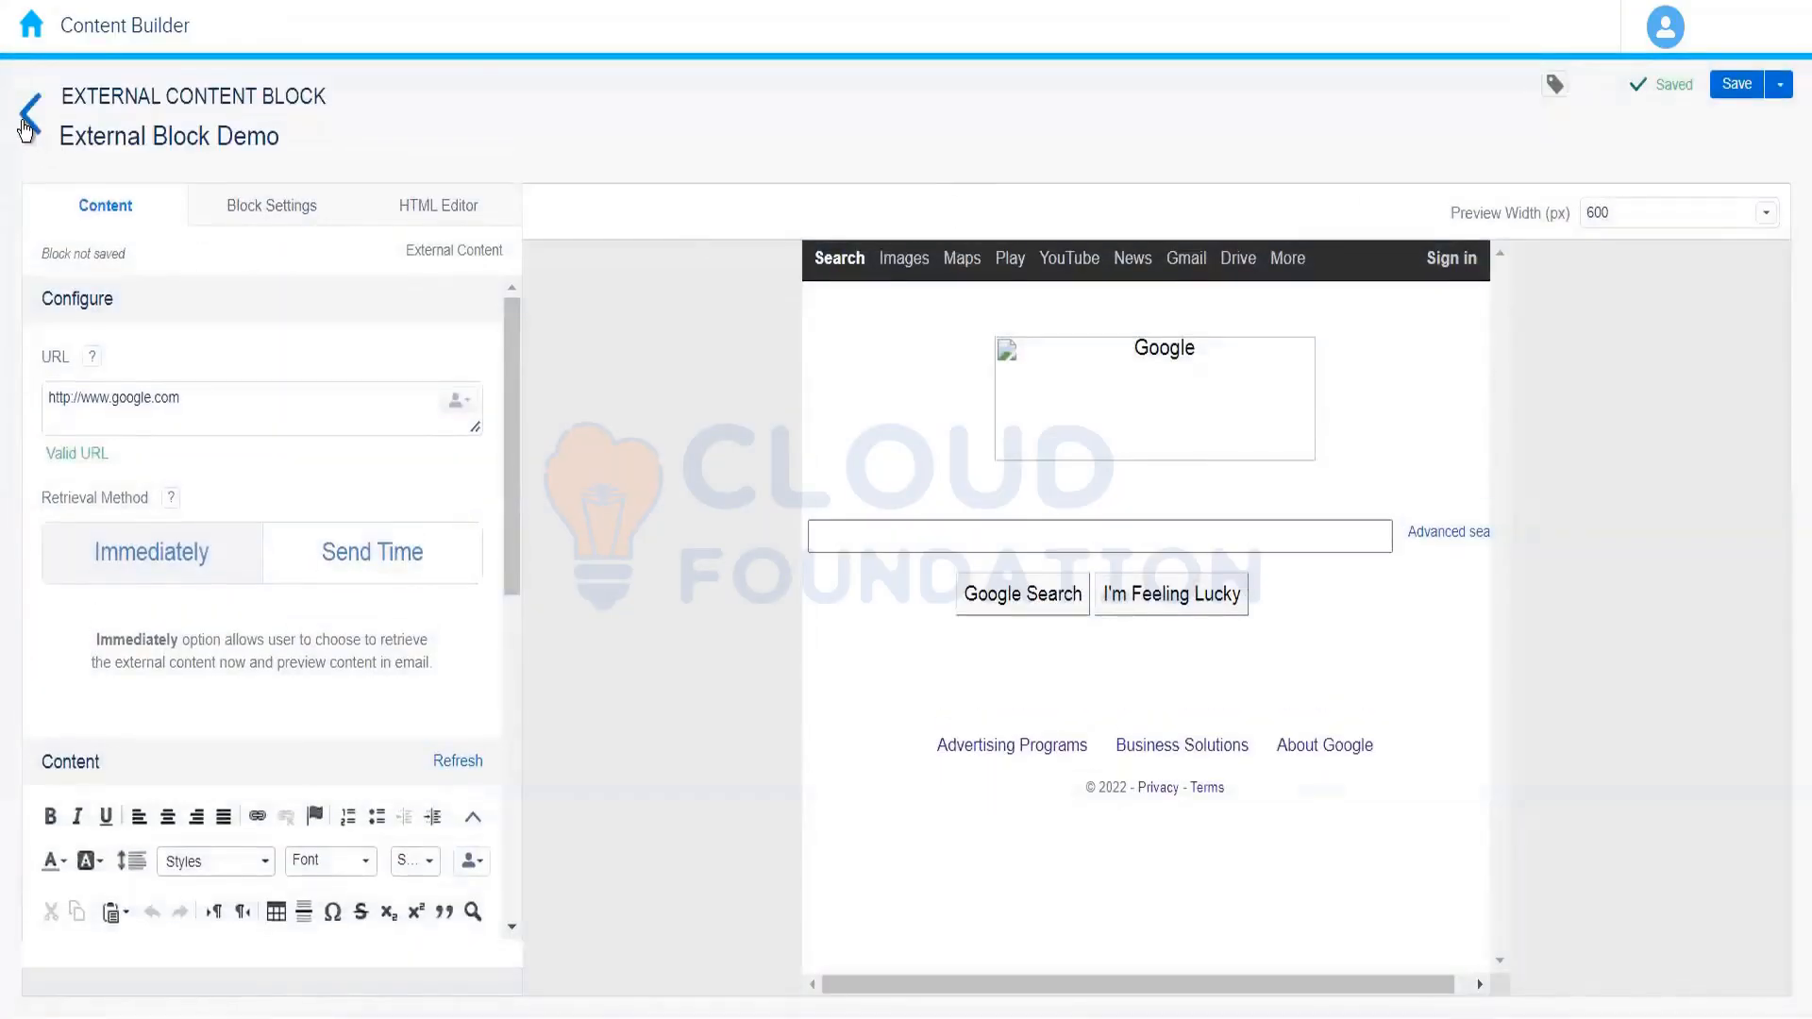
click(26, 125)
click(1757, 108)
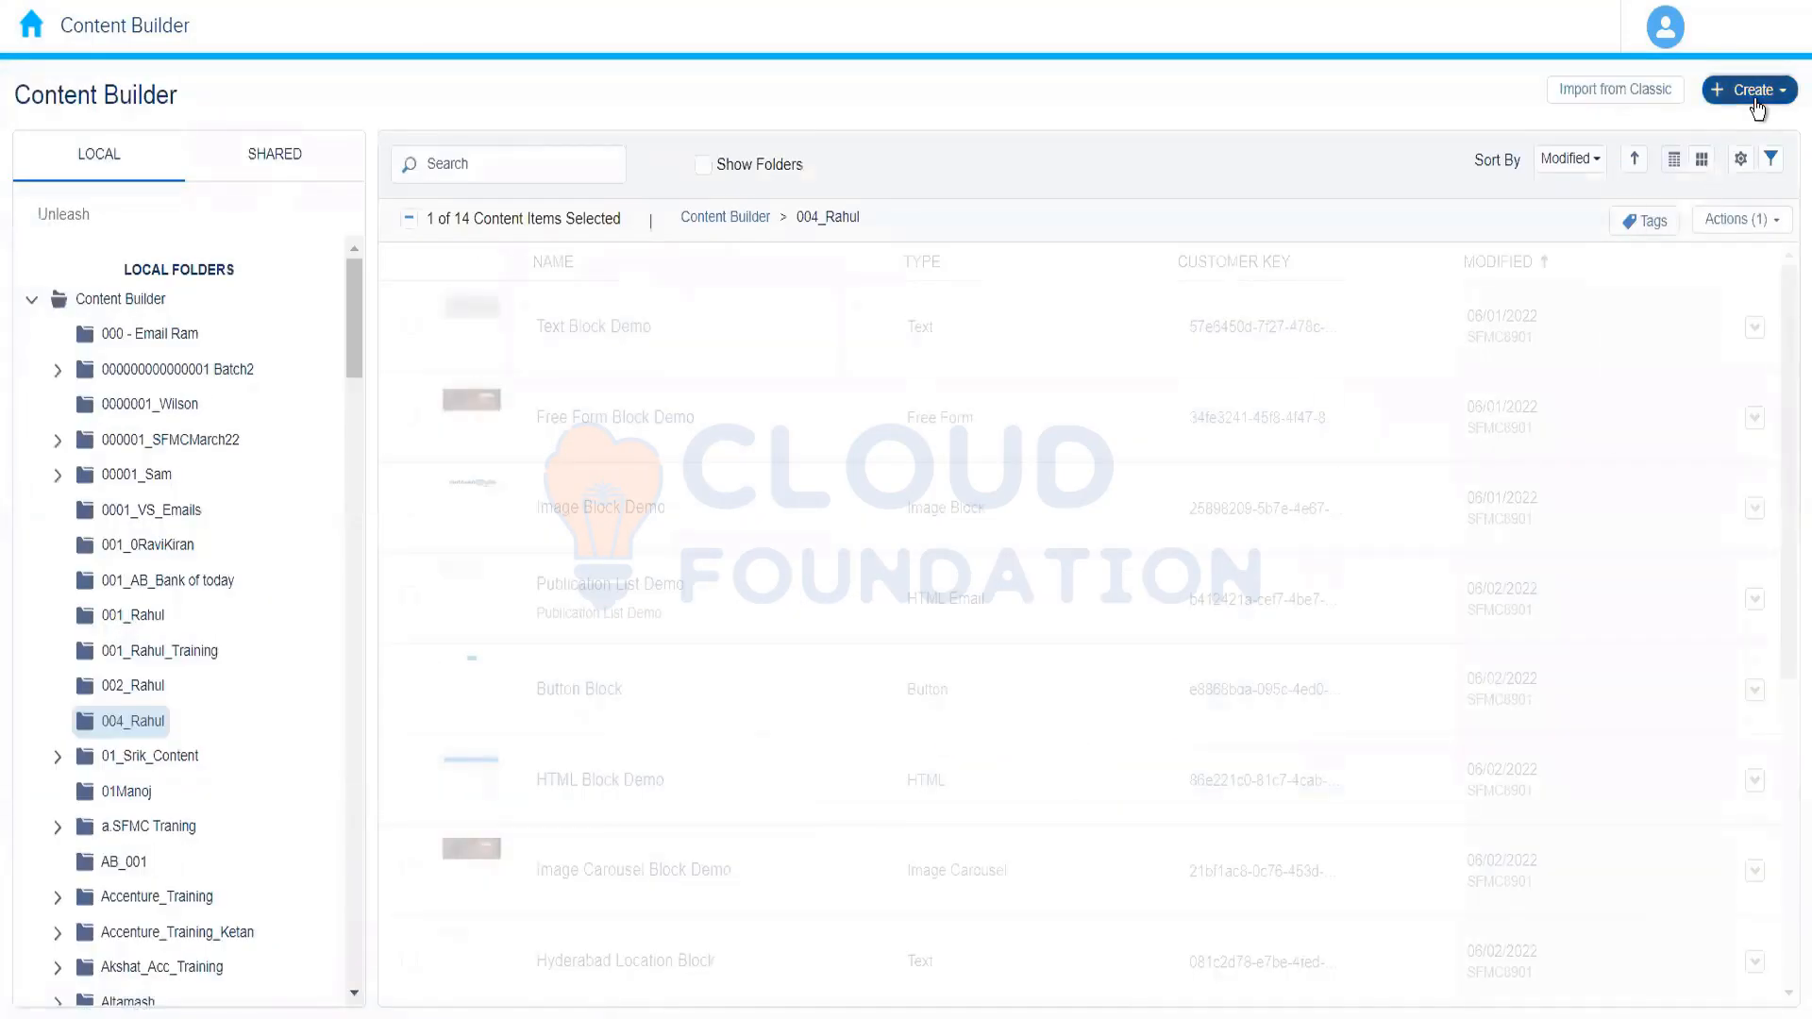
mouse_move(1678, 251)
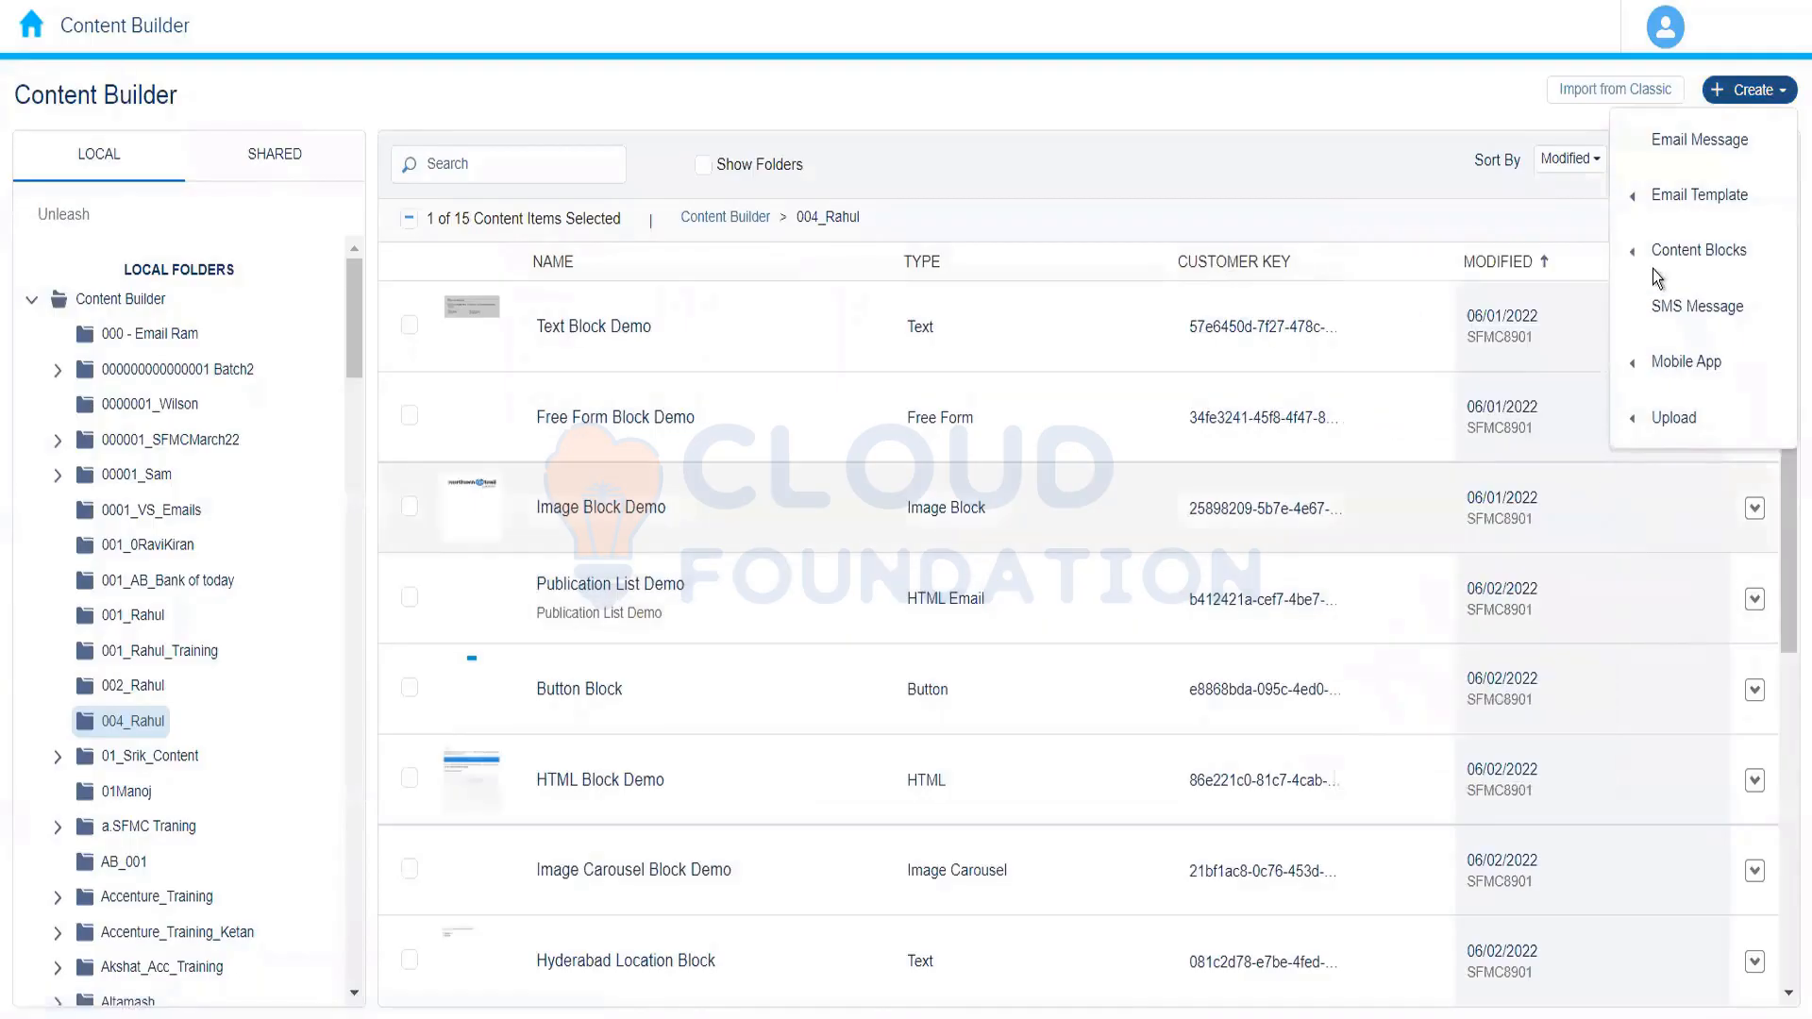
drag(1598, 452, 1595, 625)
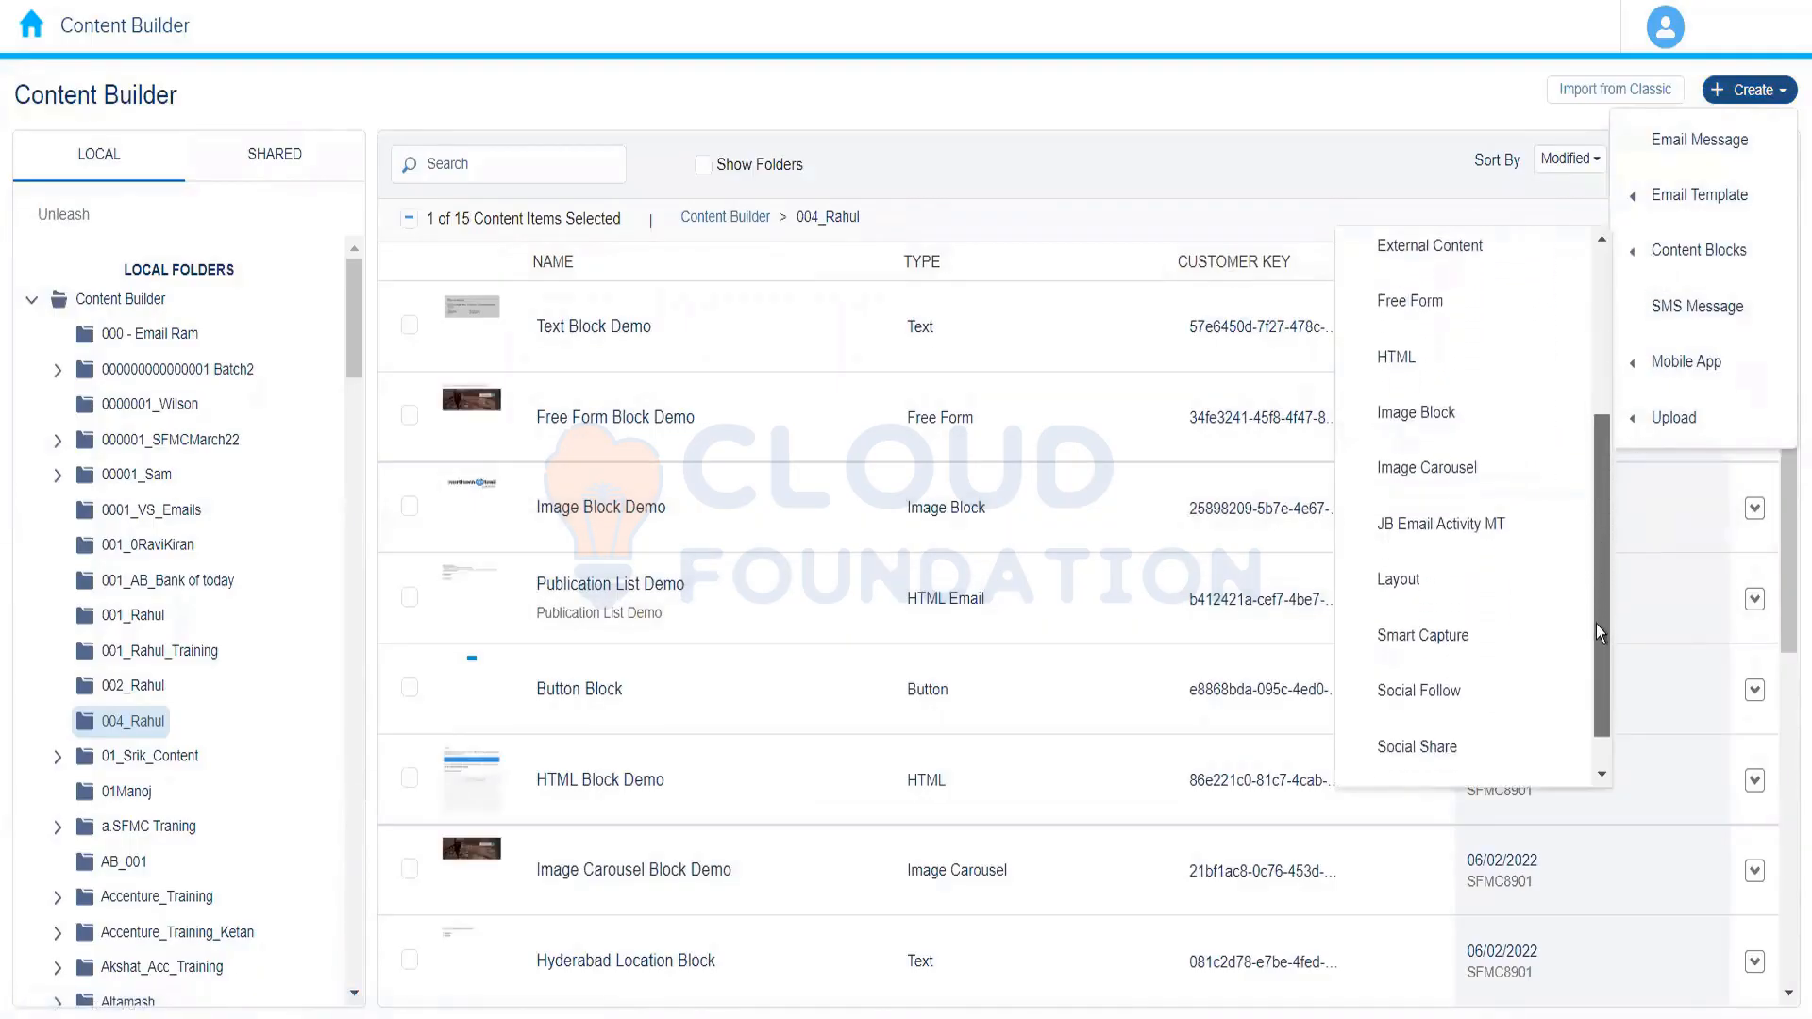
click(1430, 572)
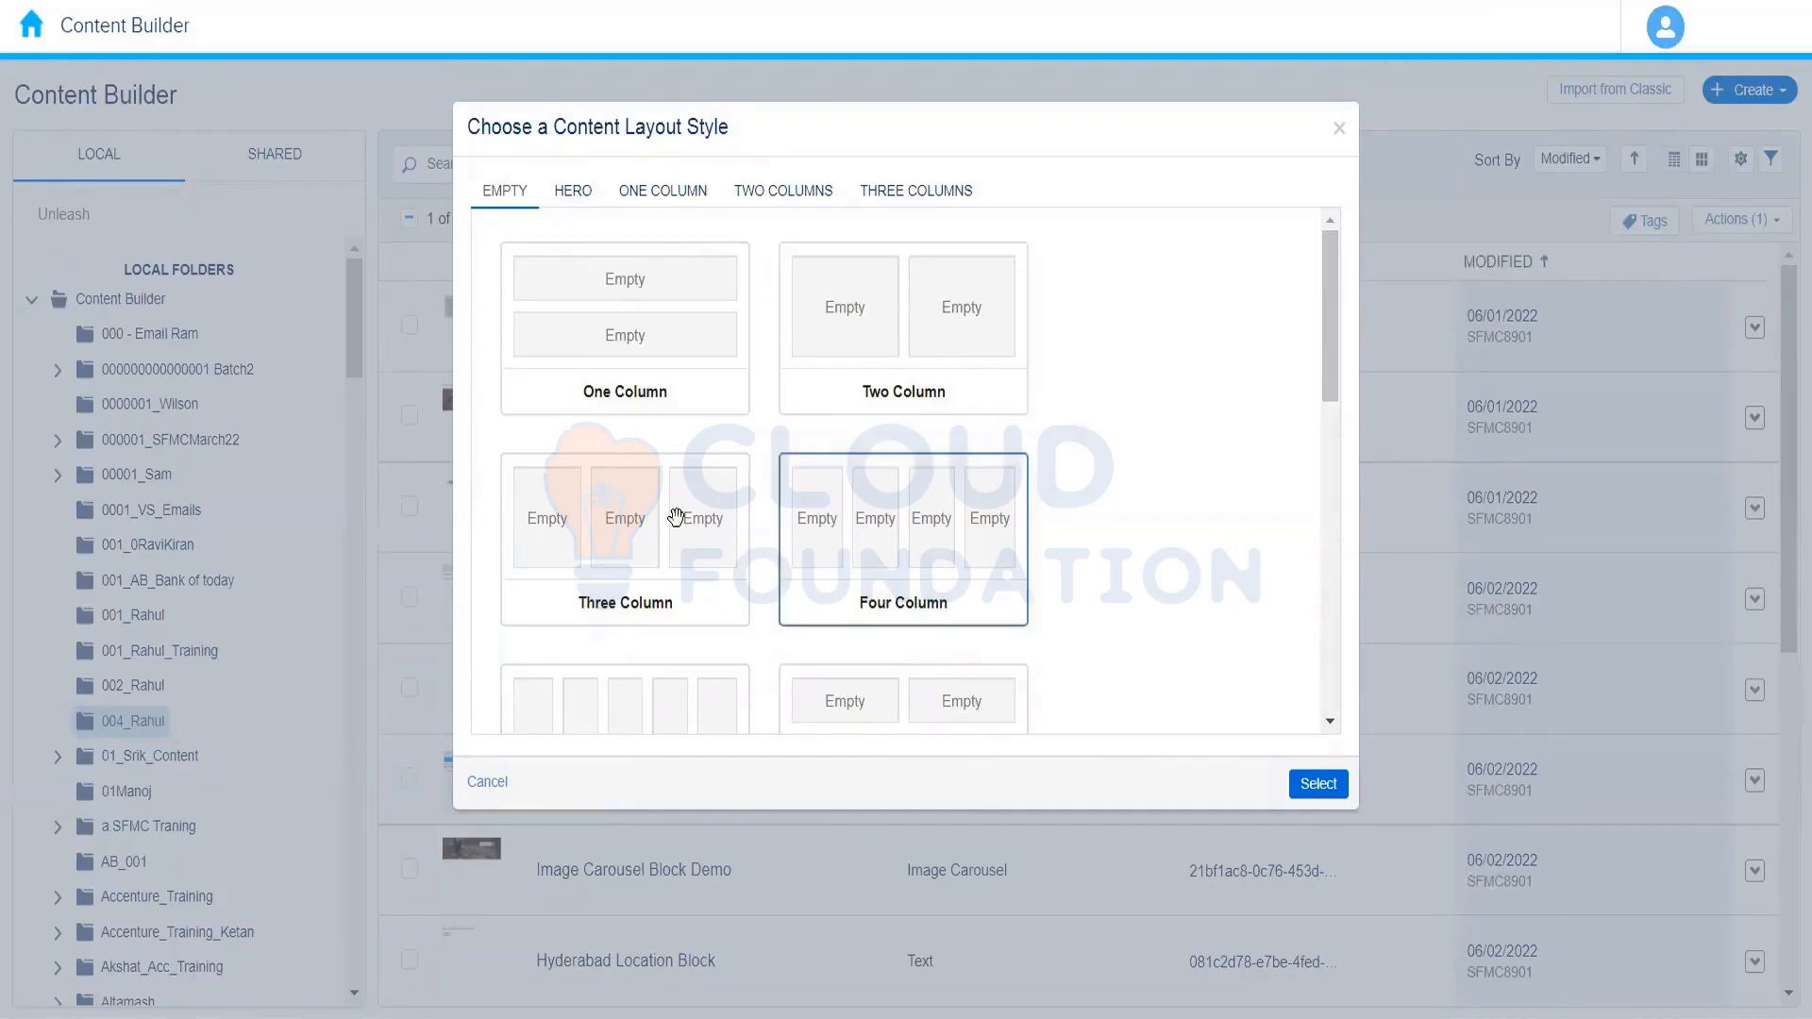
click(647, 376)
click(860, 336)
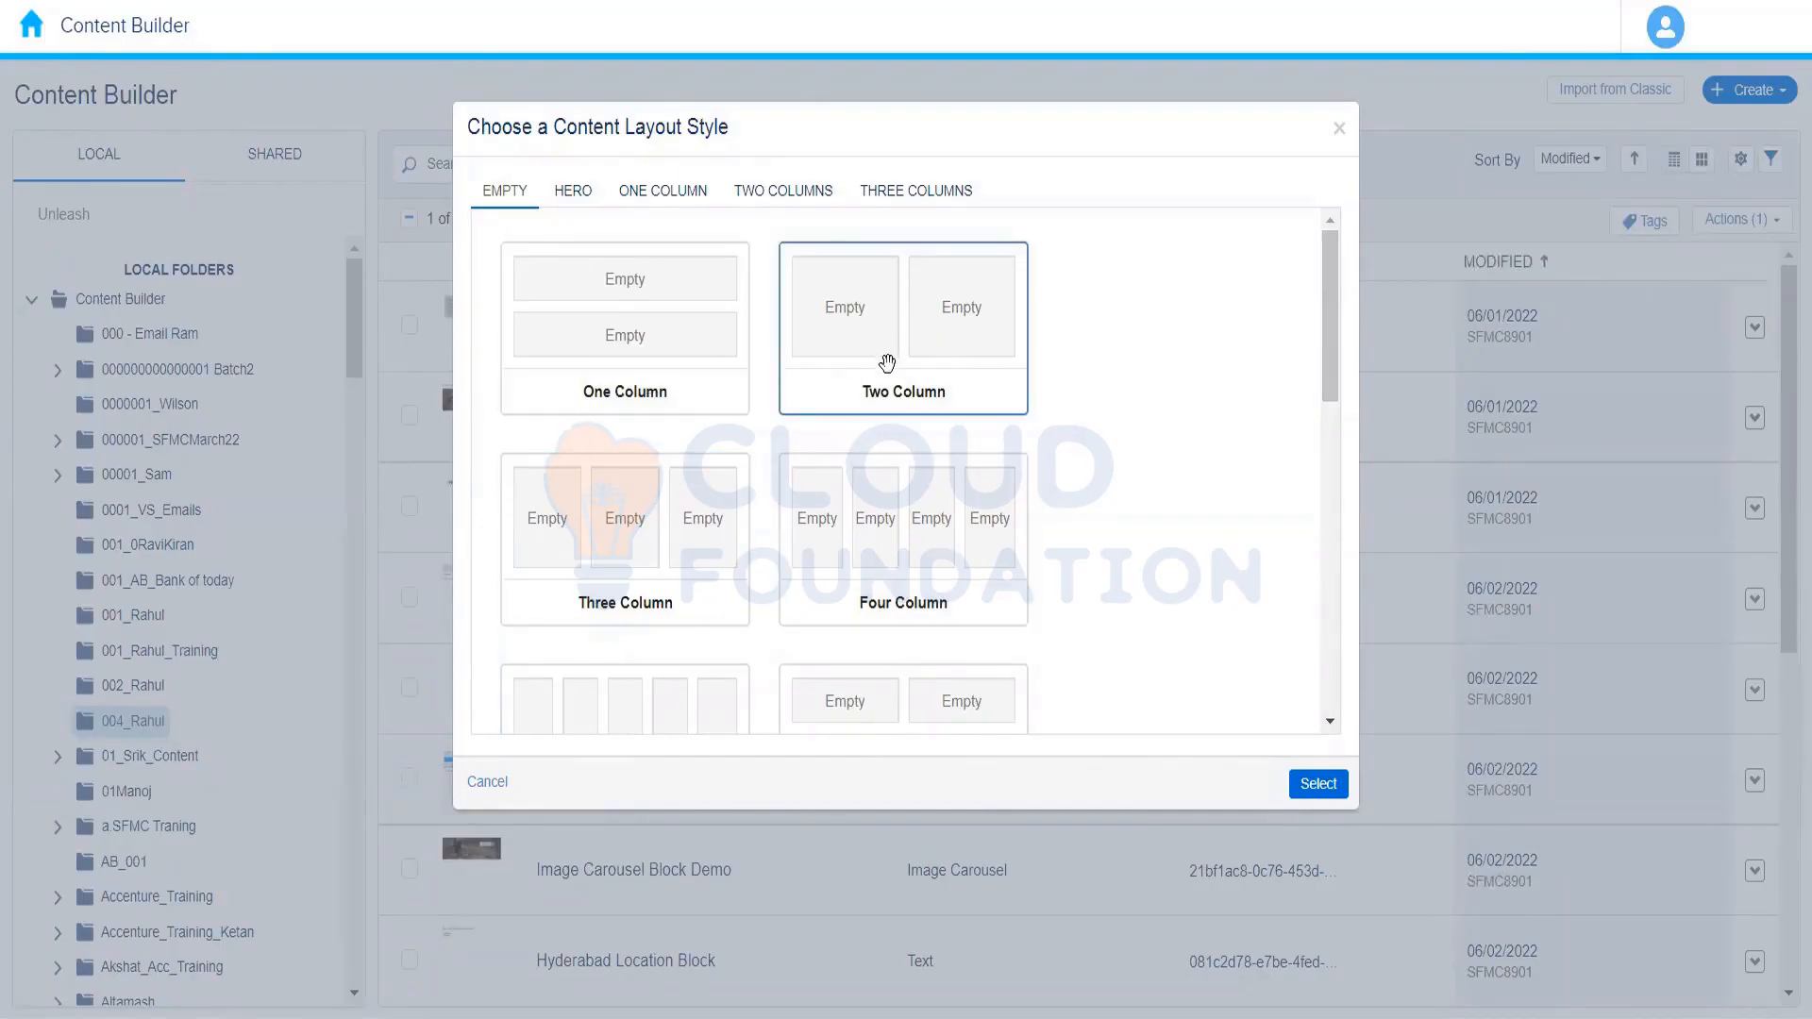
click(887, 363)
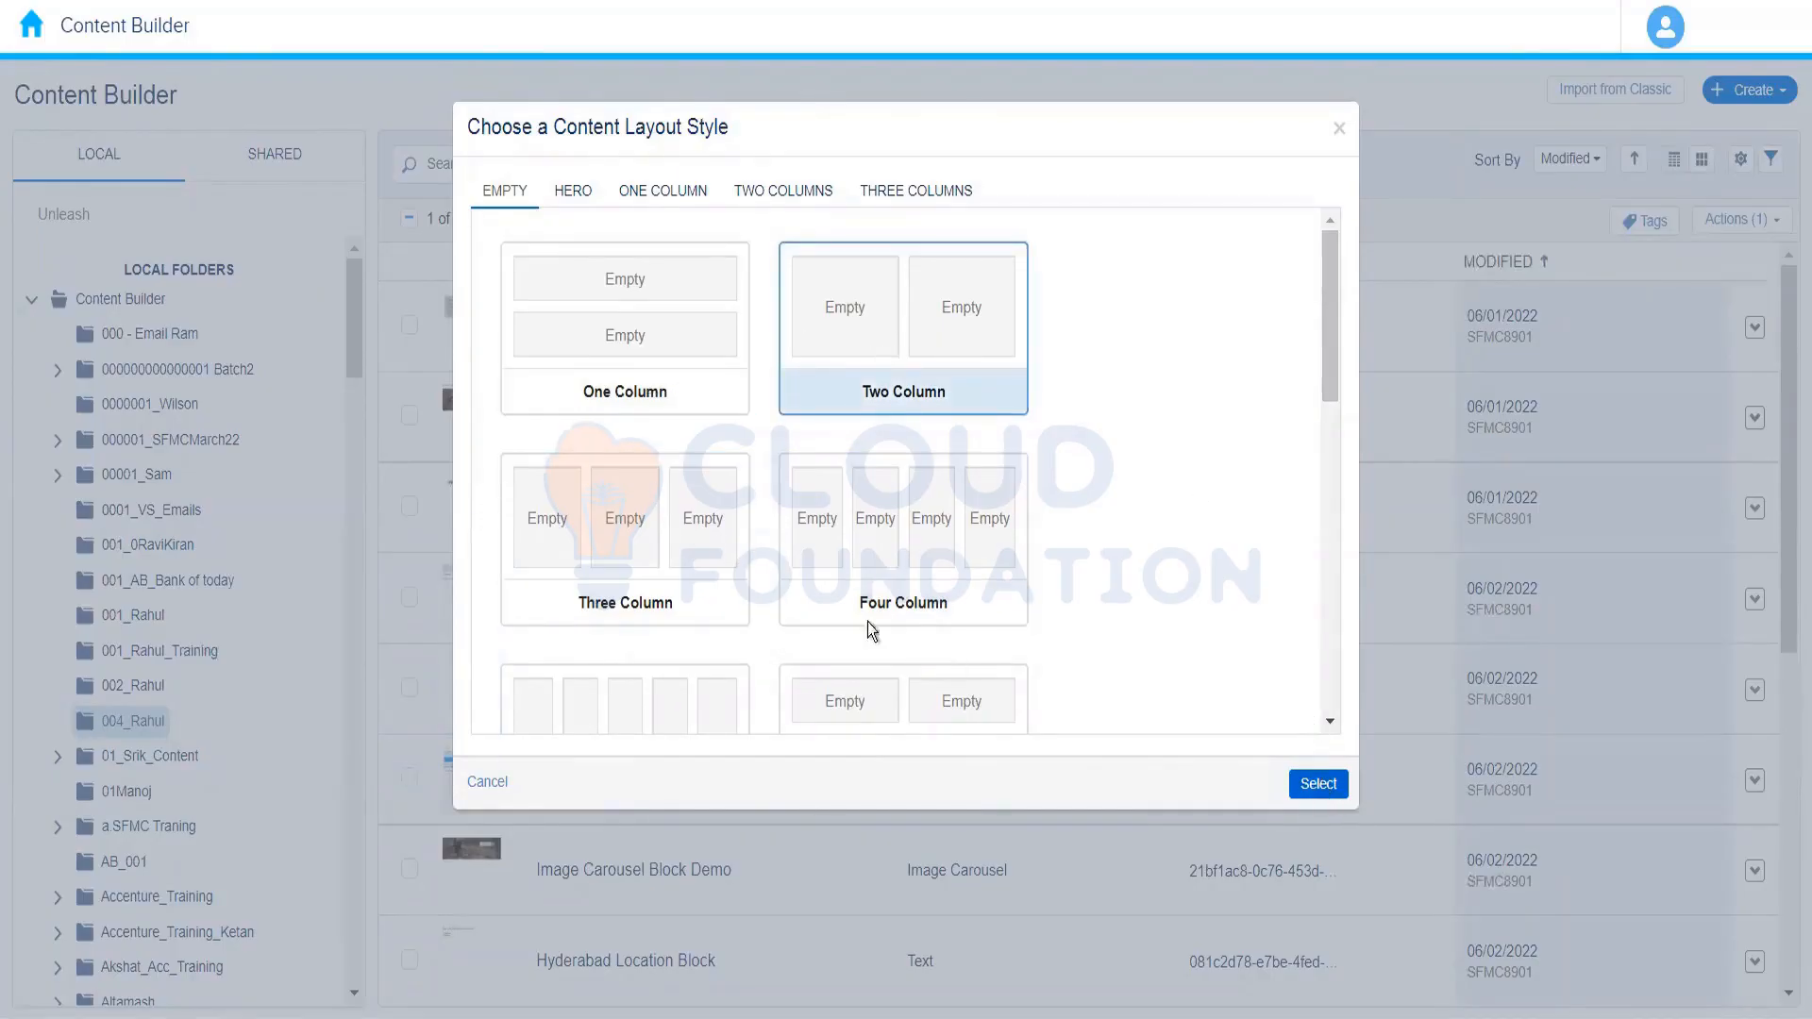
click(1318, 785)
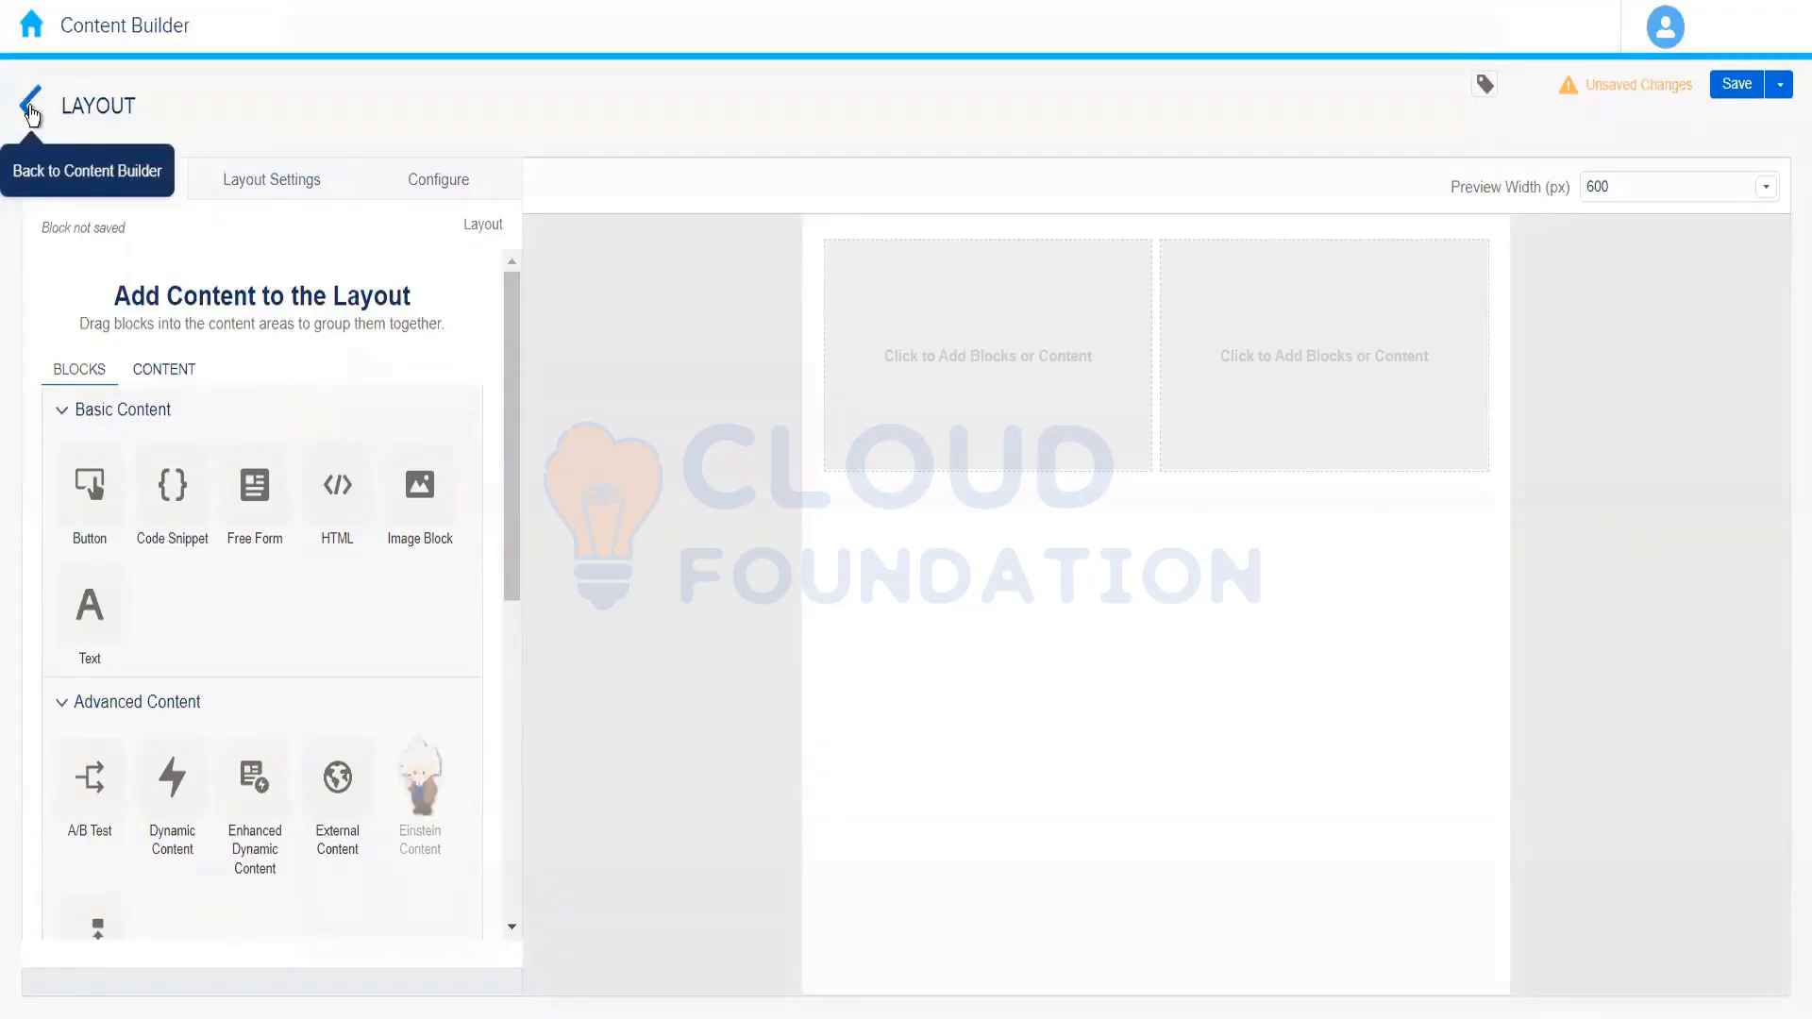
click(31, 110)
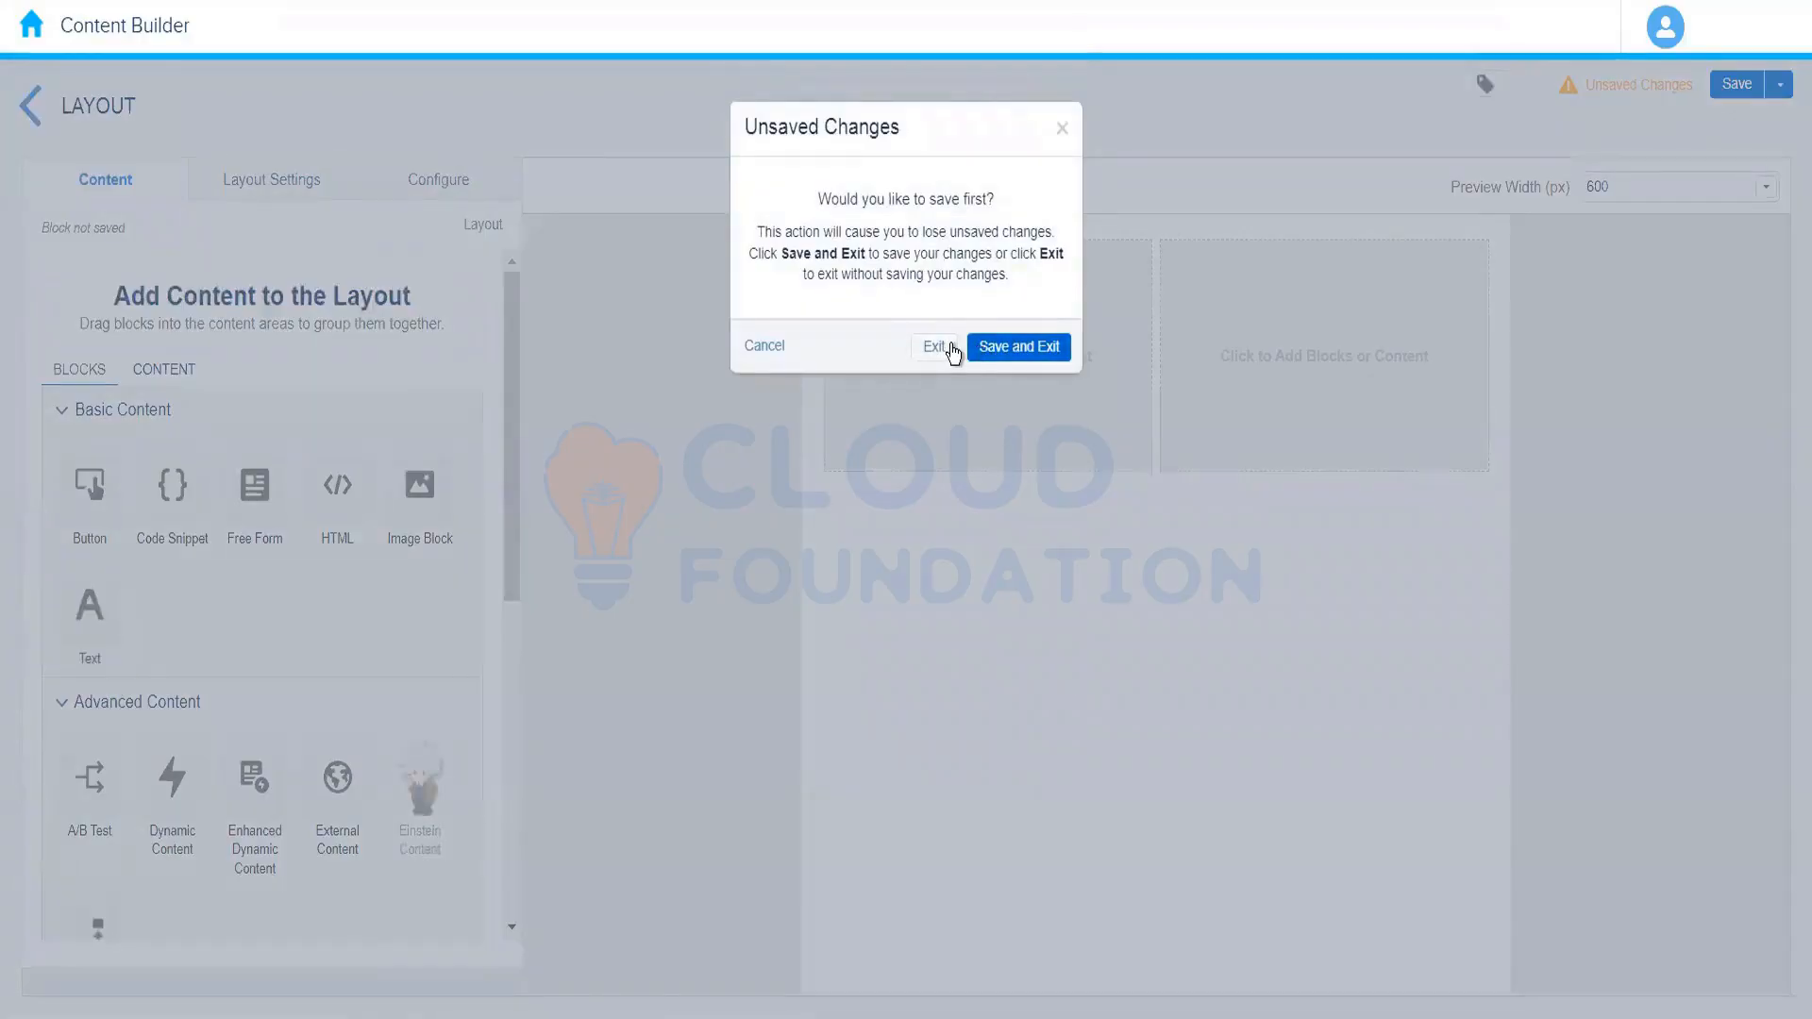
click(951, 349)
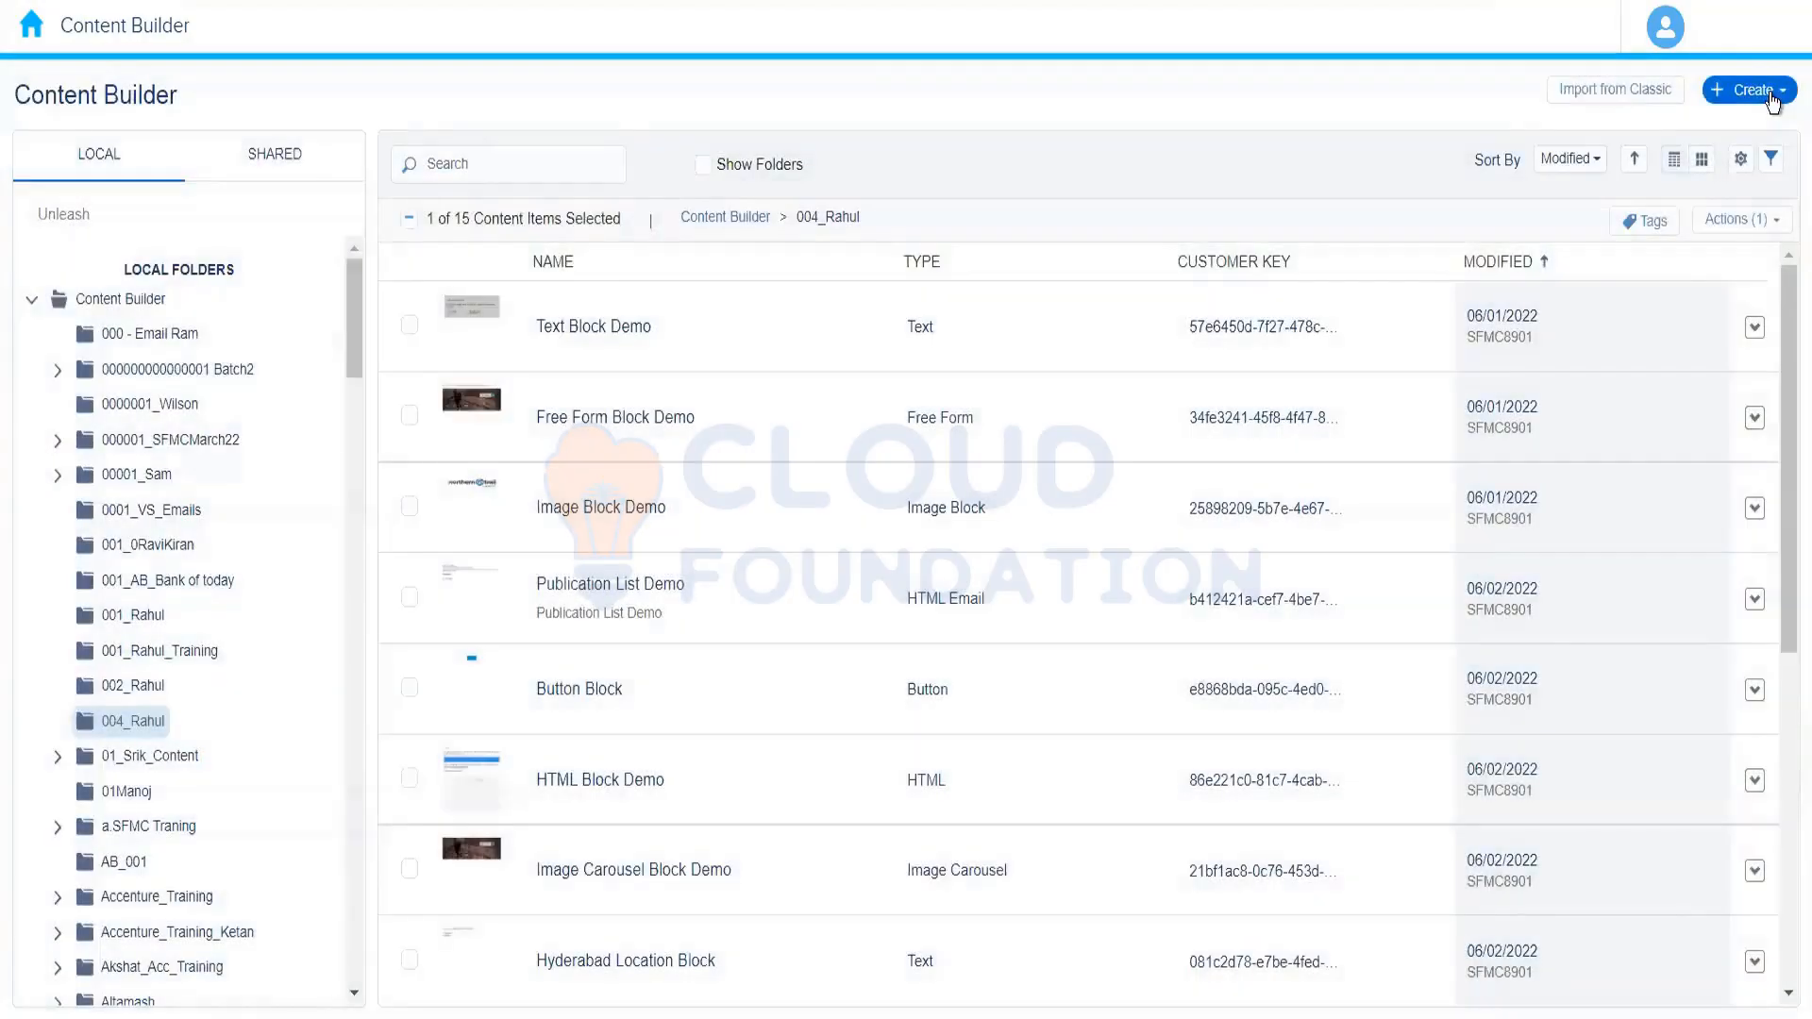
Create a Layout content block using the empty One Column layout style
click(1750, 89)
mouse_move(1704, 202)
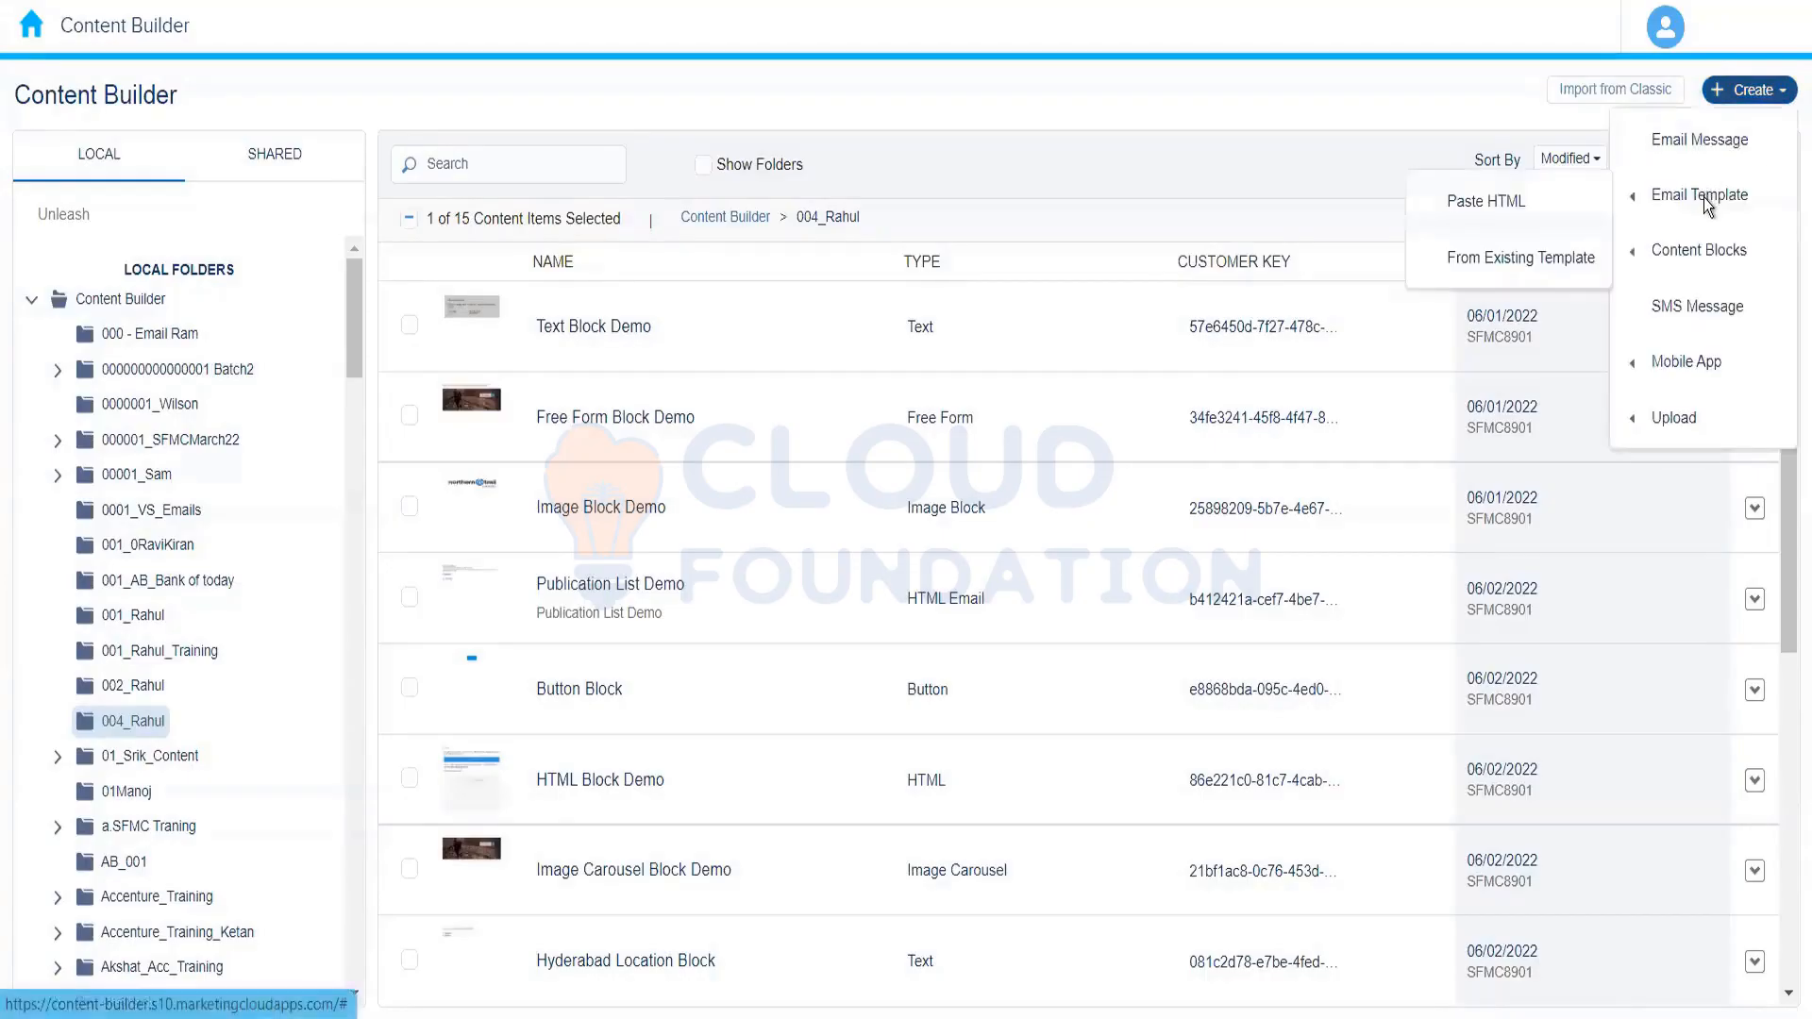
mouse_move(1642, 263)
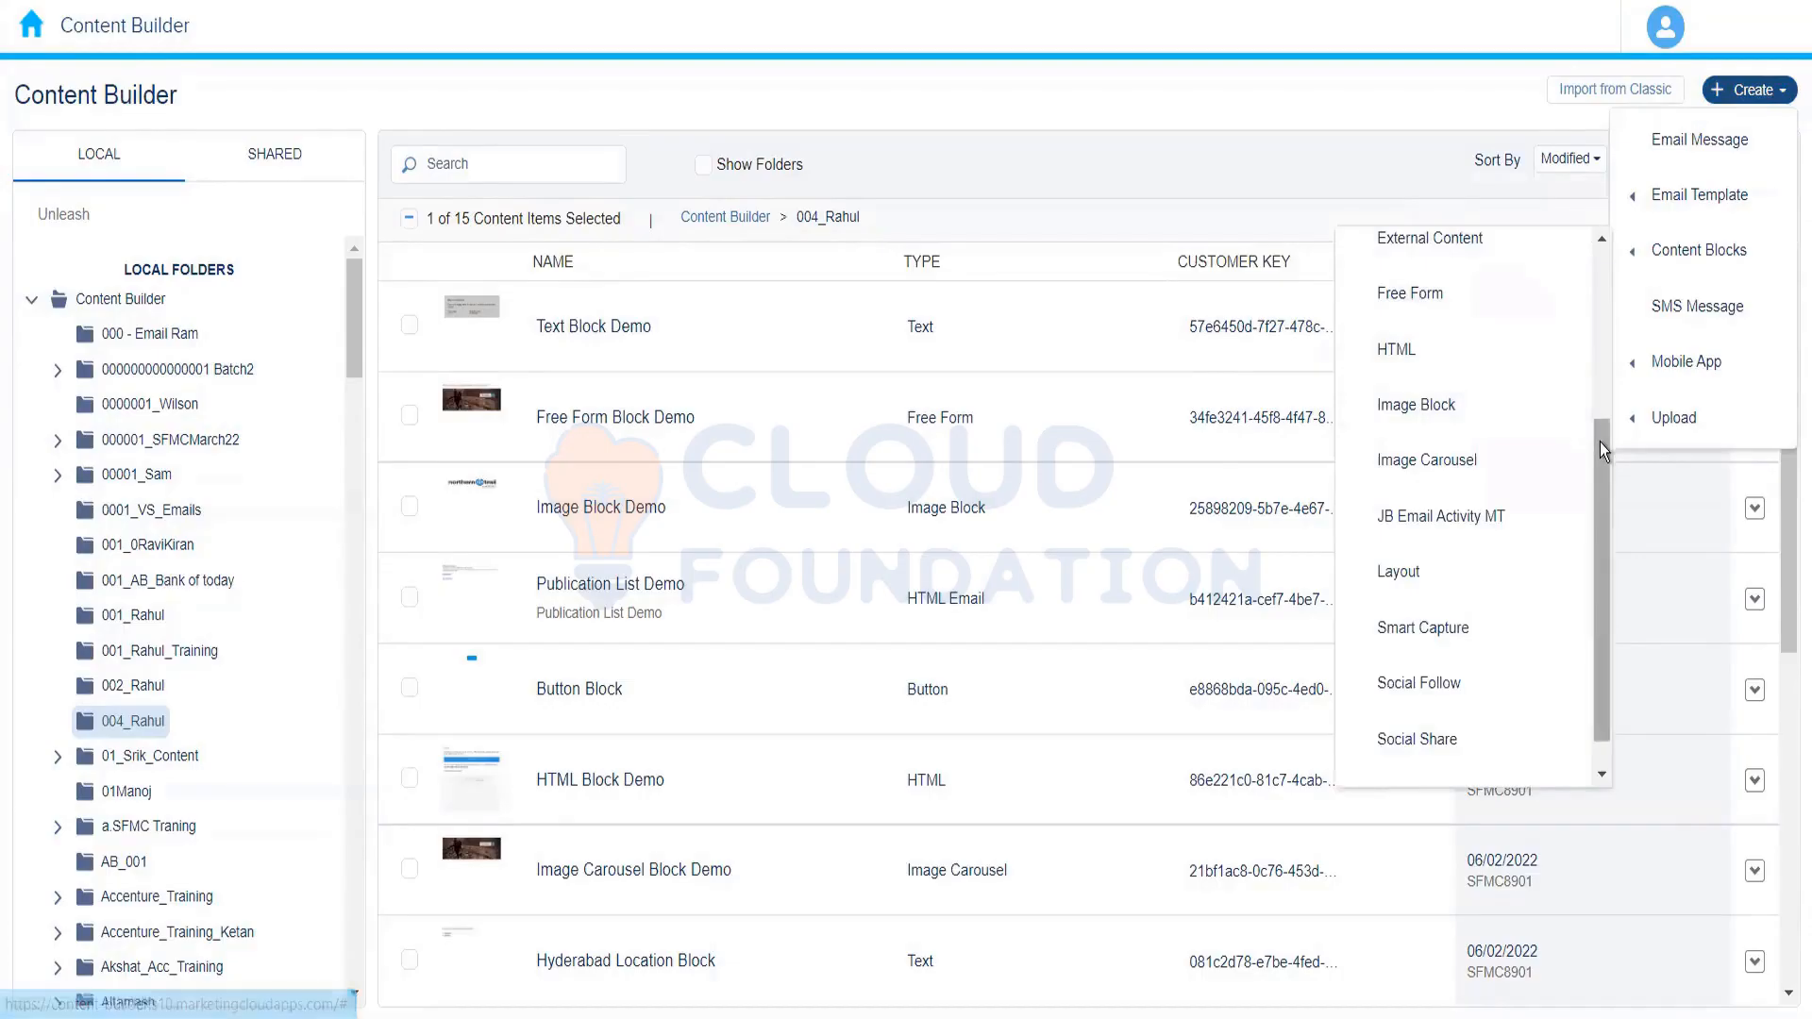
scroll(1594, 479, down, 1)
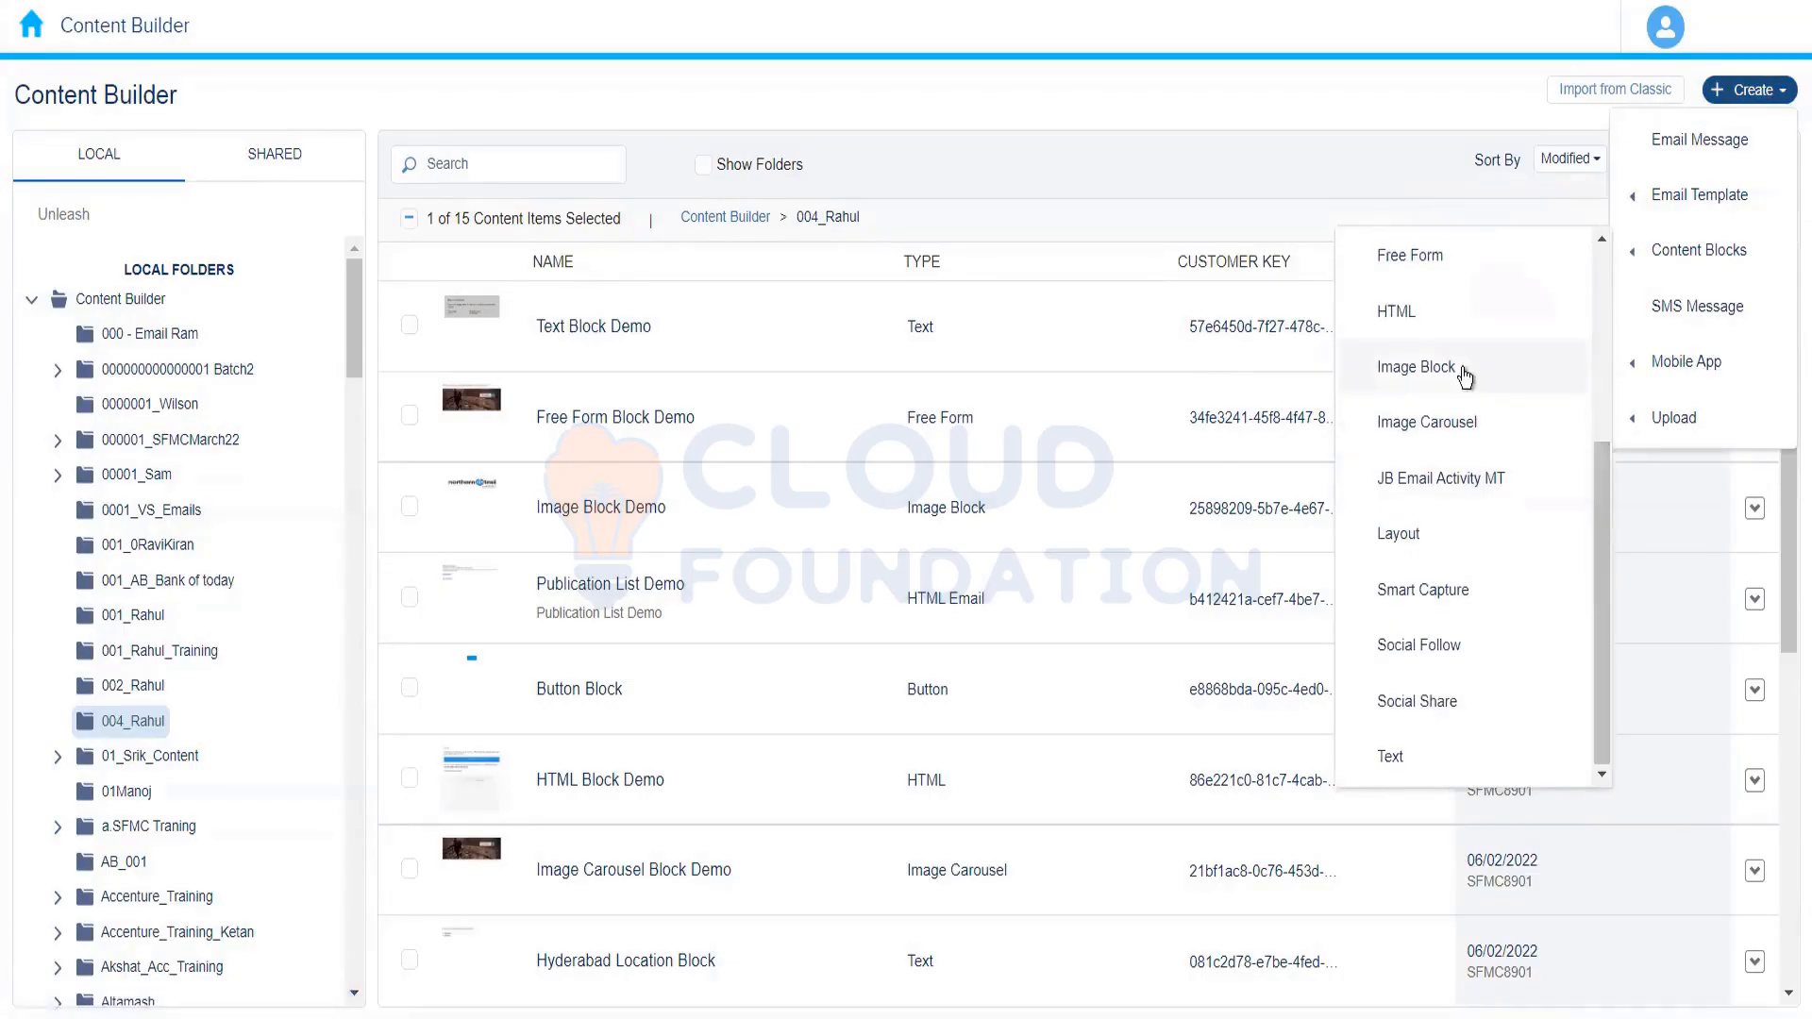
click(1433, 533)
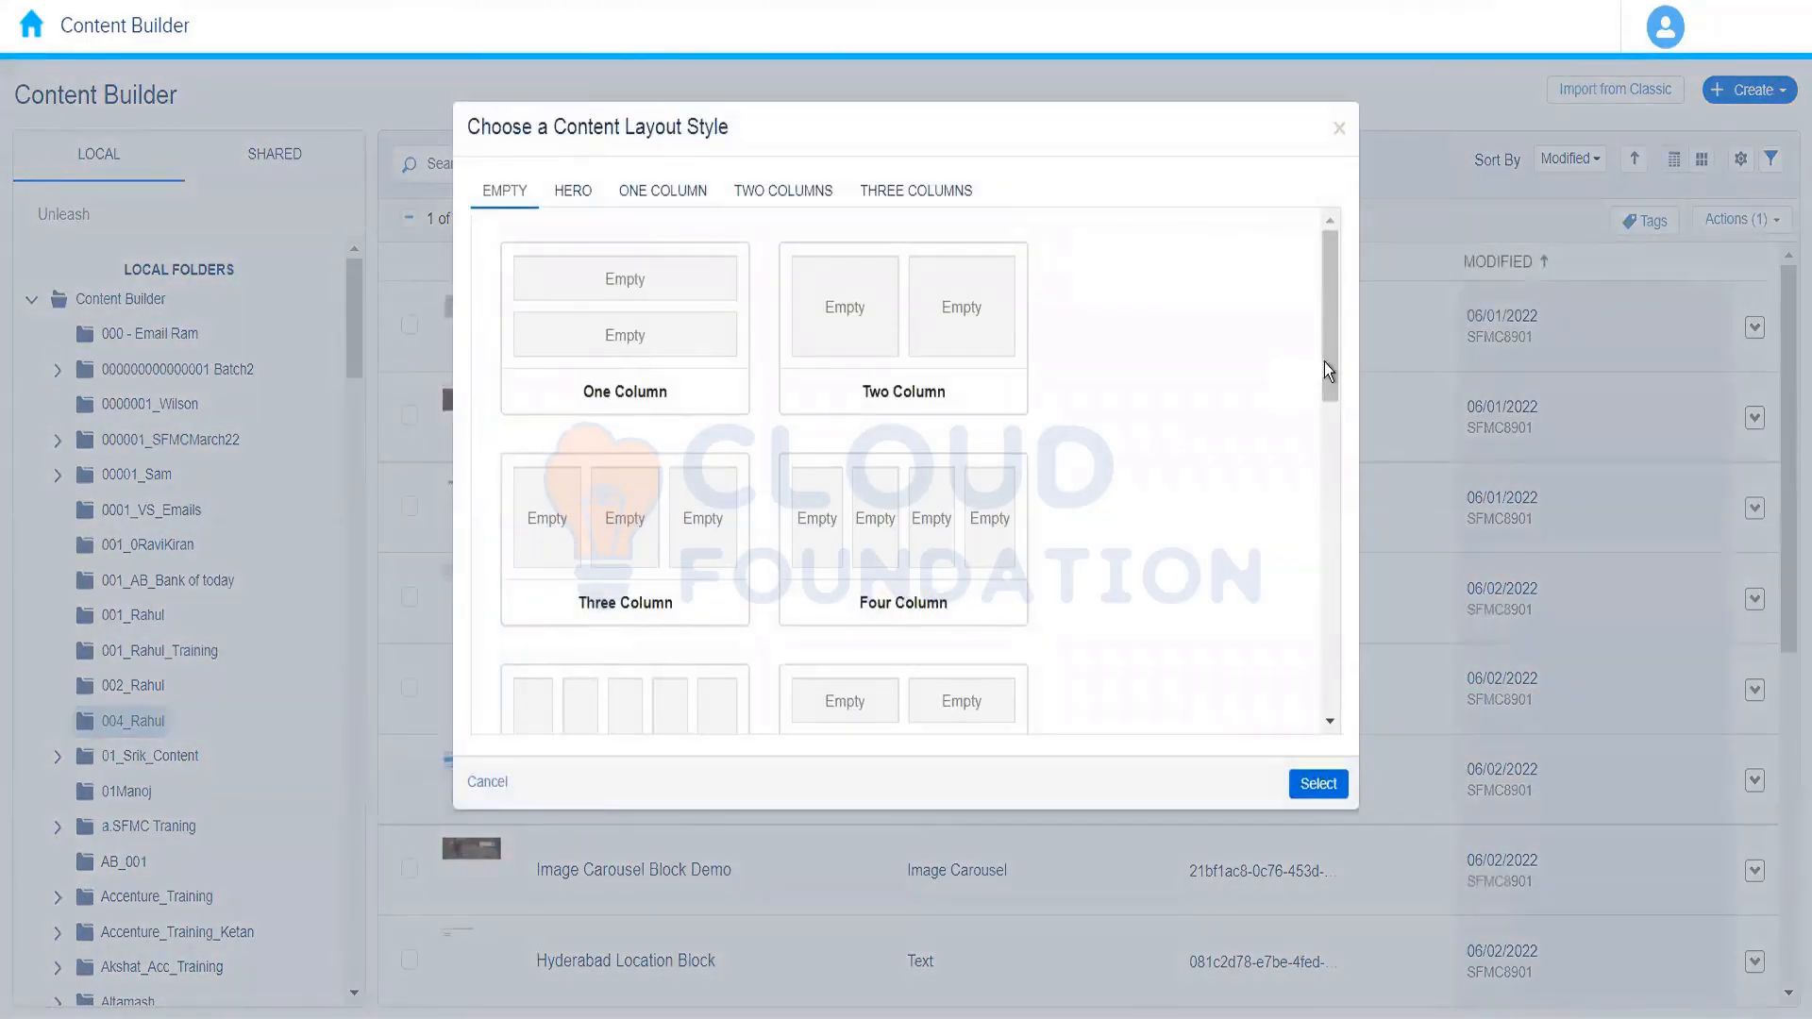
drag(1327, 361, 1344, 162)
click(615, 394)
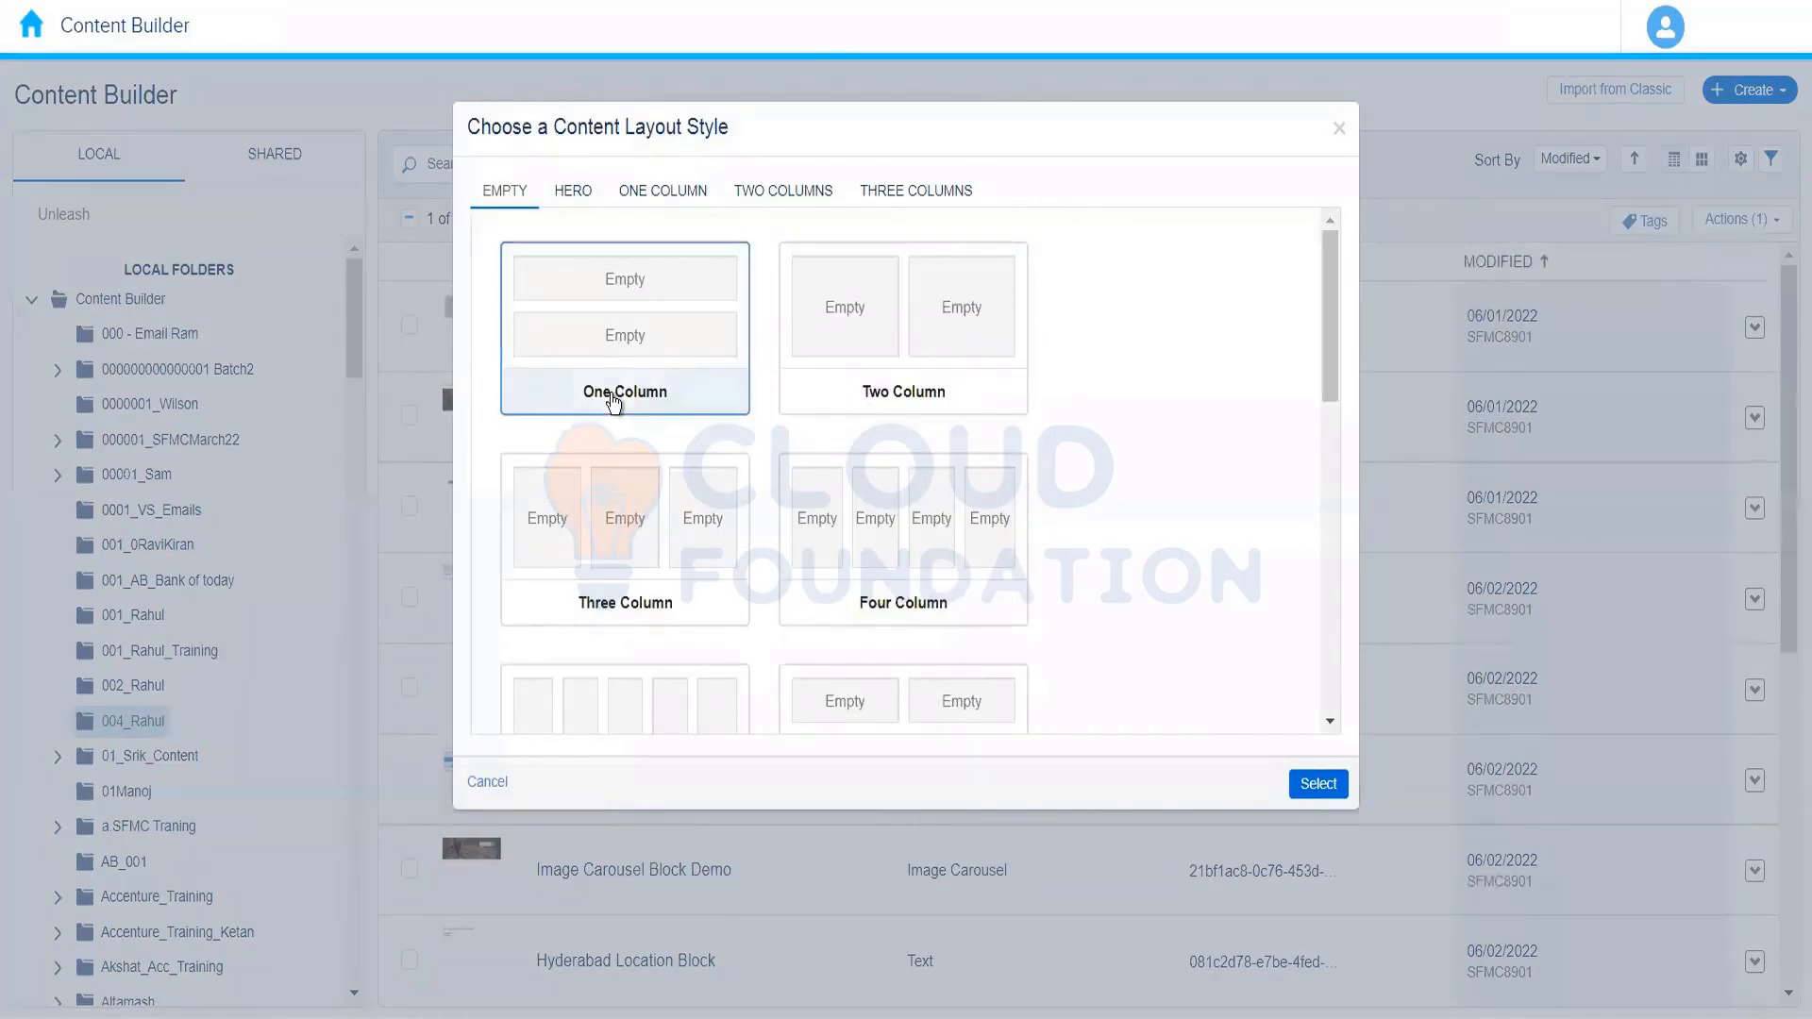
click(1301, 782)
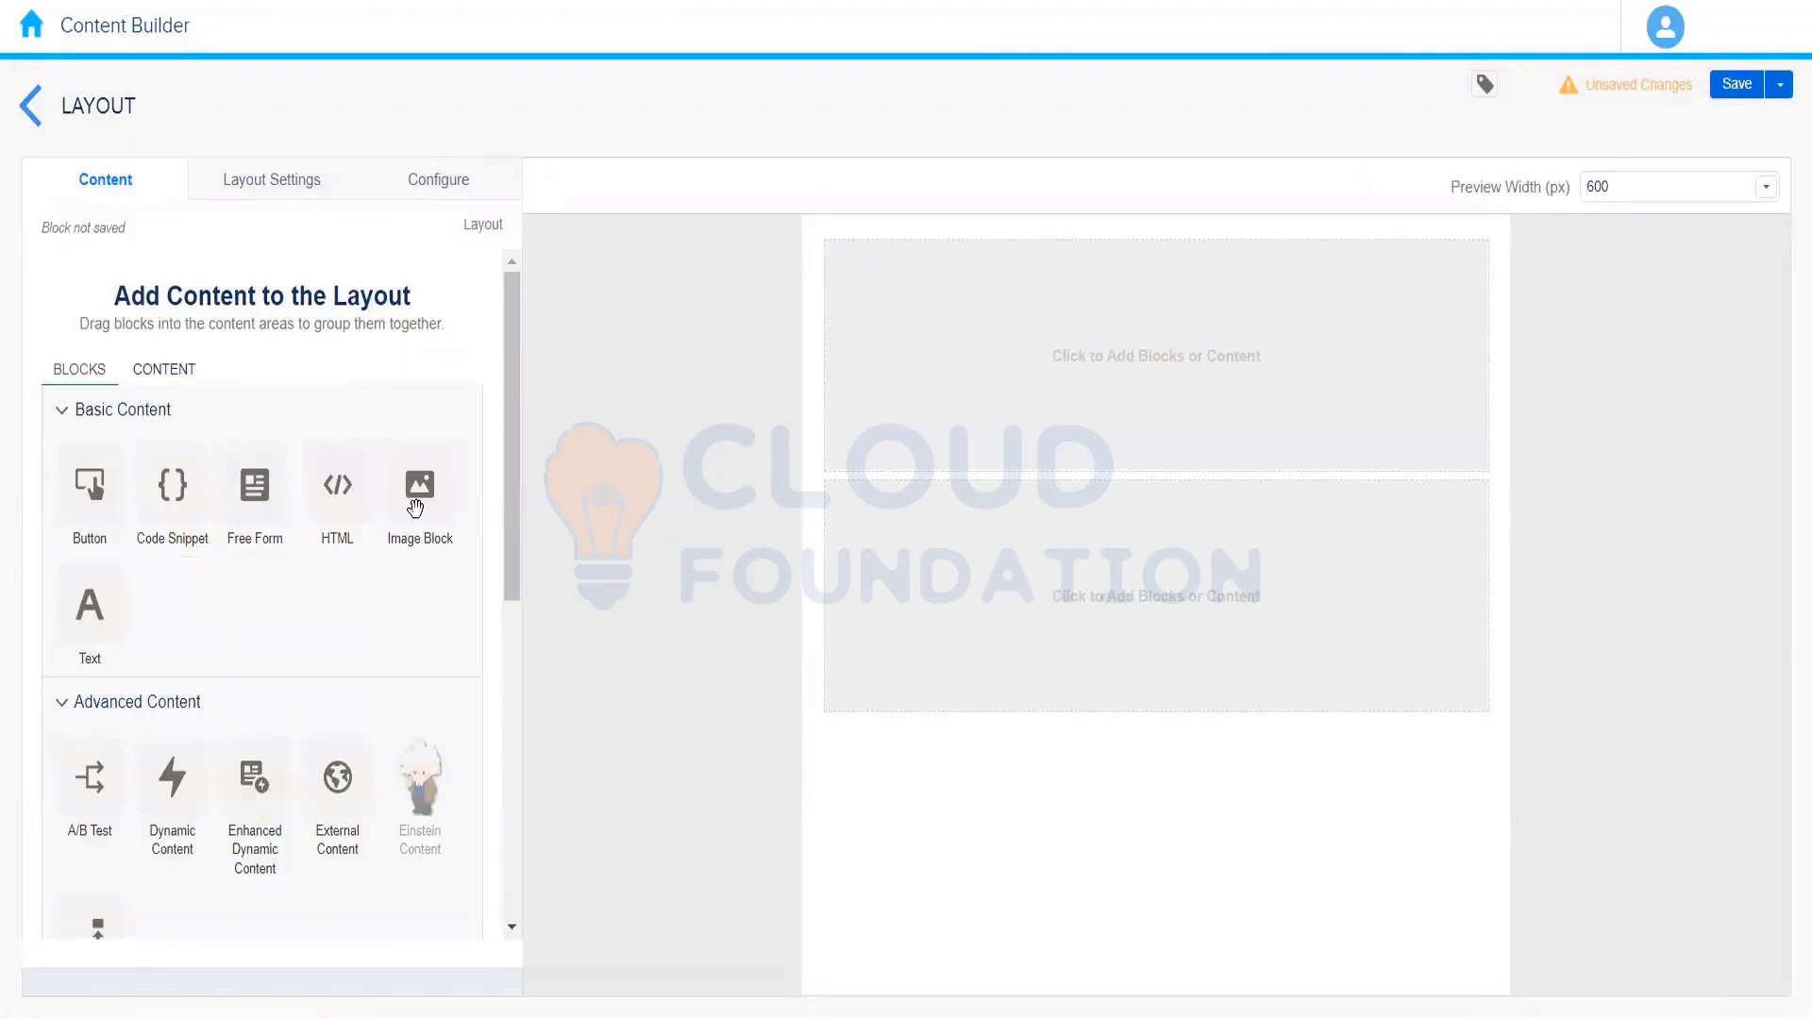
Add an image block to the layout's upper area with the existing image NTO White.png and finish editing it
drag(420, 486, 1159, 409)
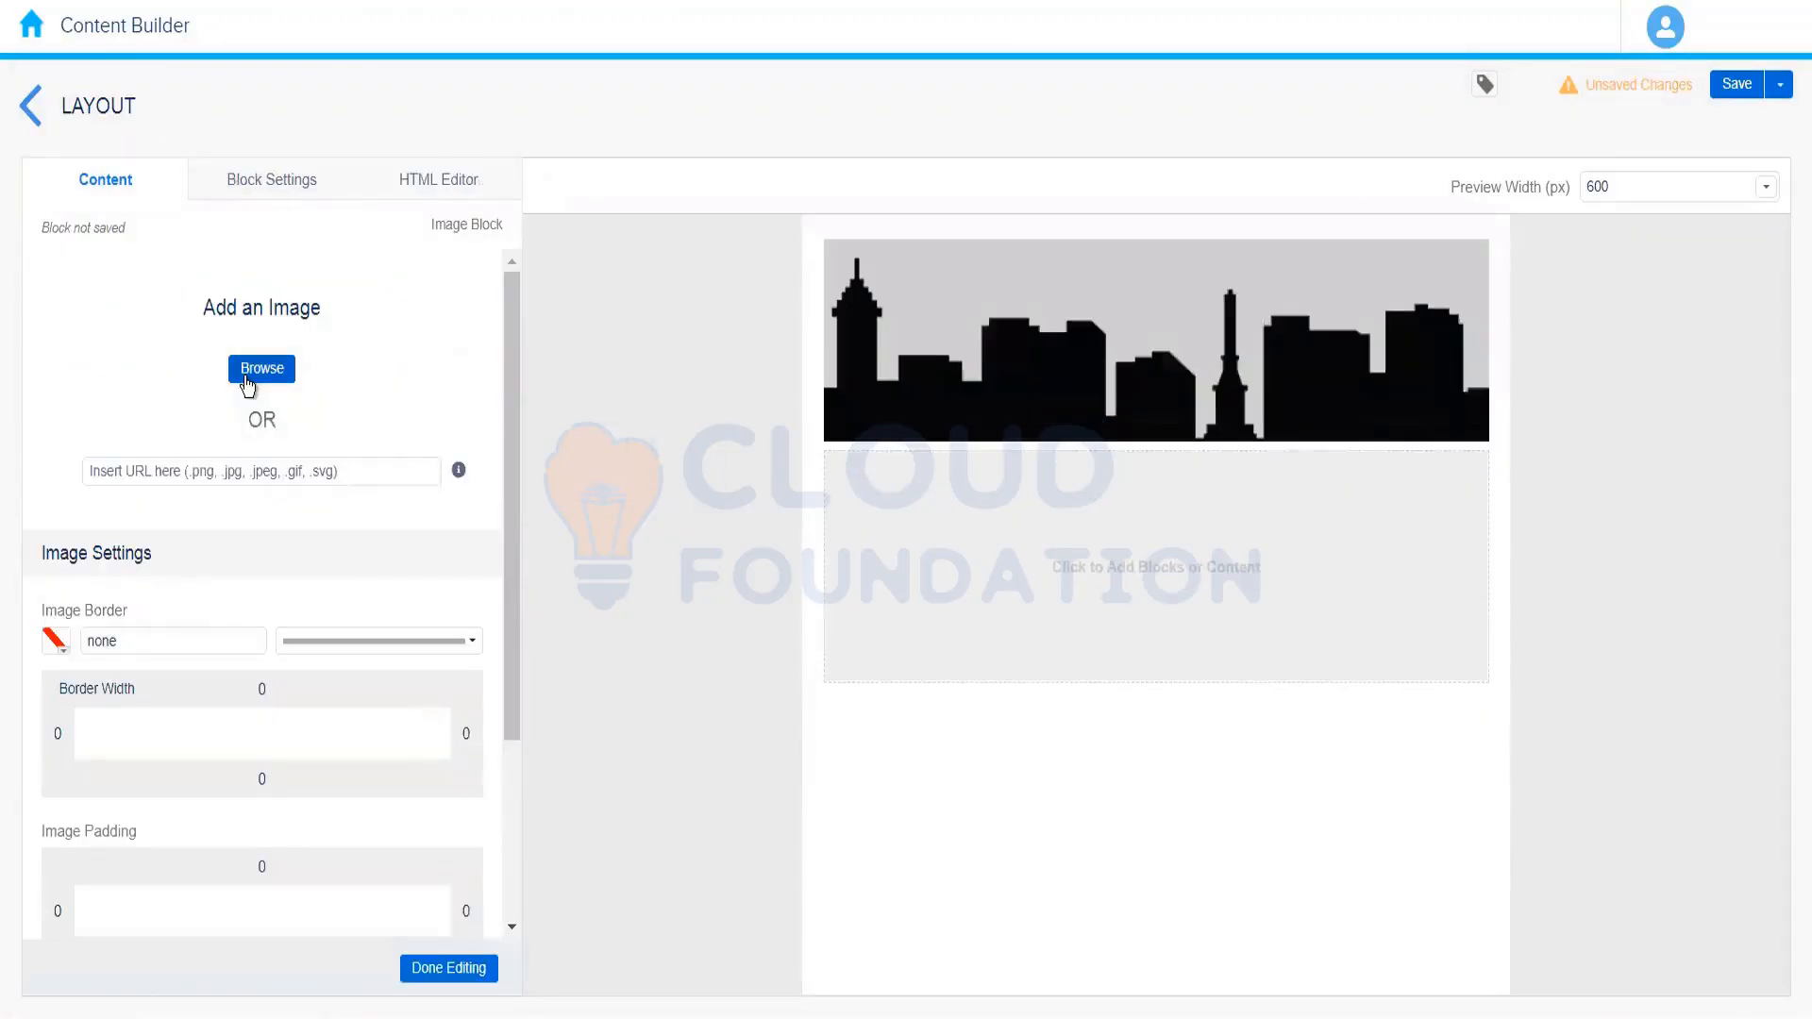
click(248, 374)
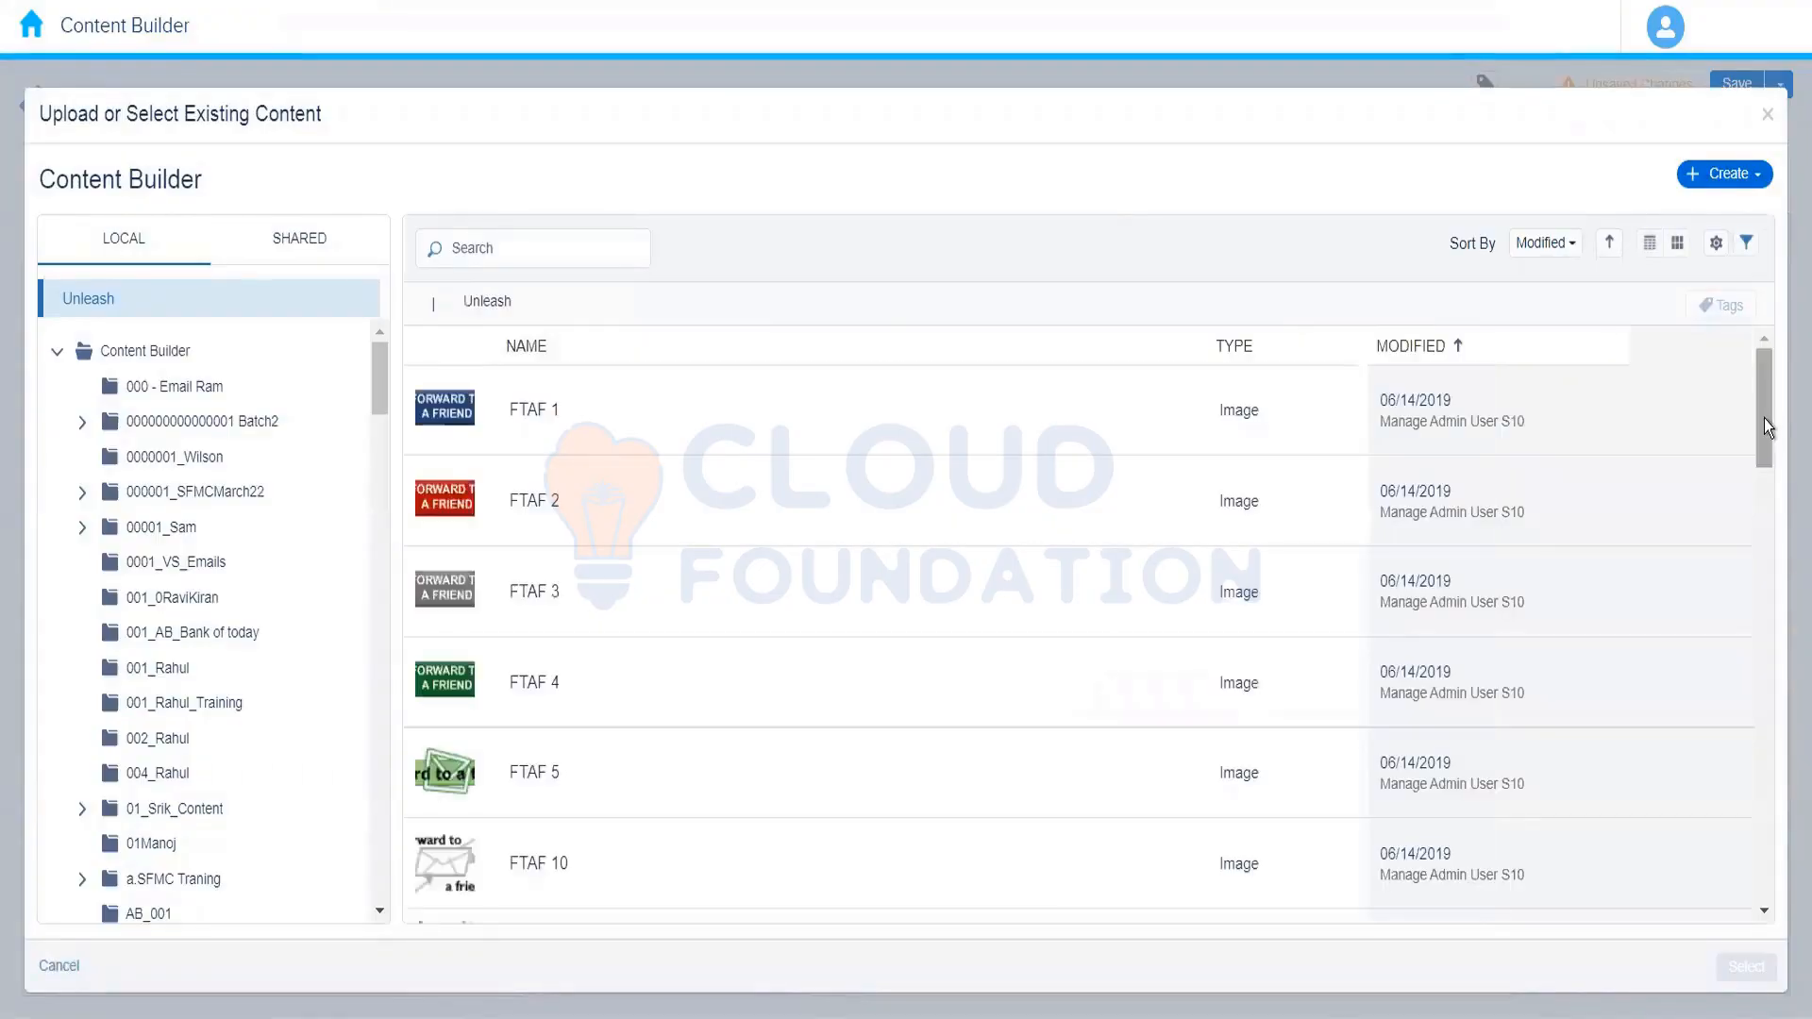
drag(1763, 417, 1748, 818)
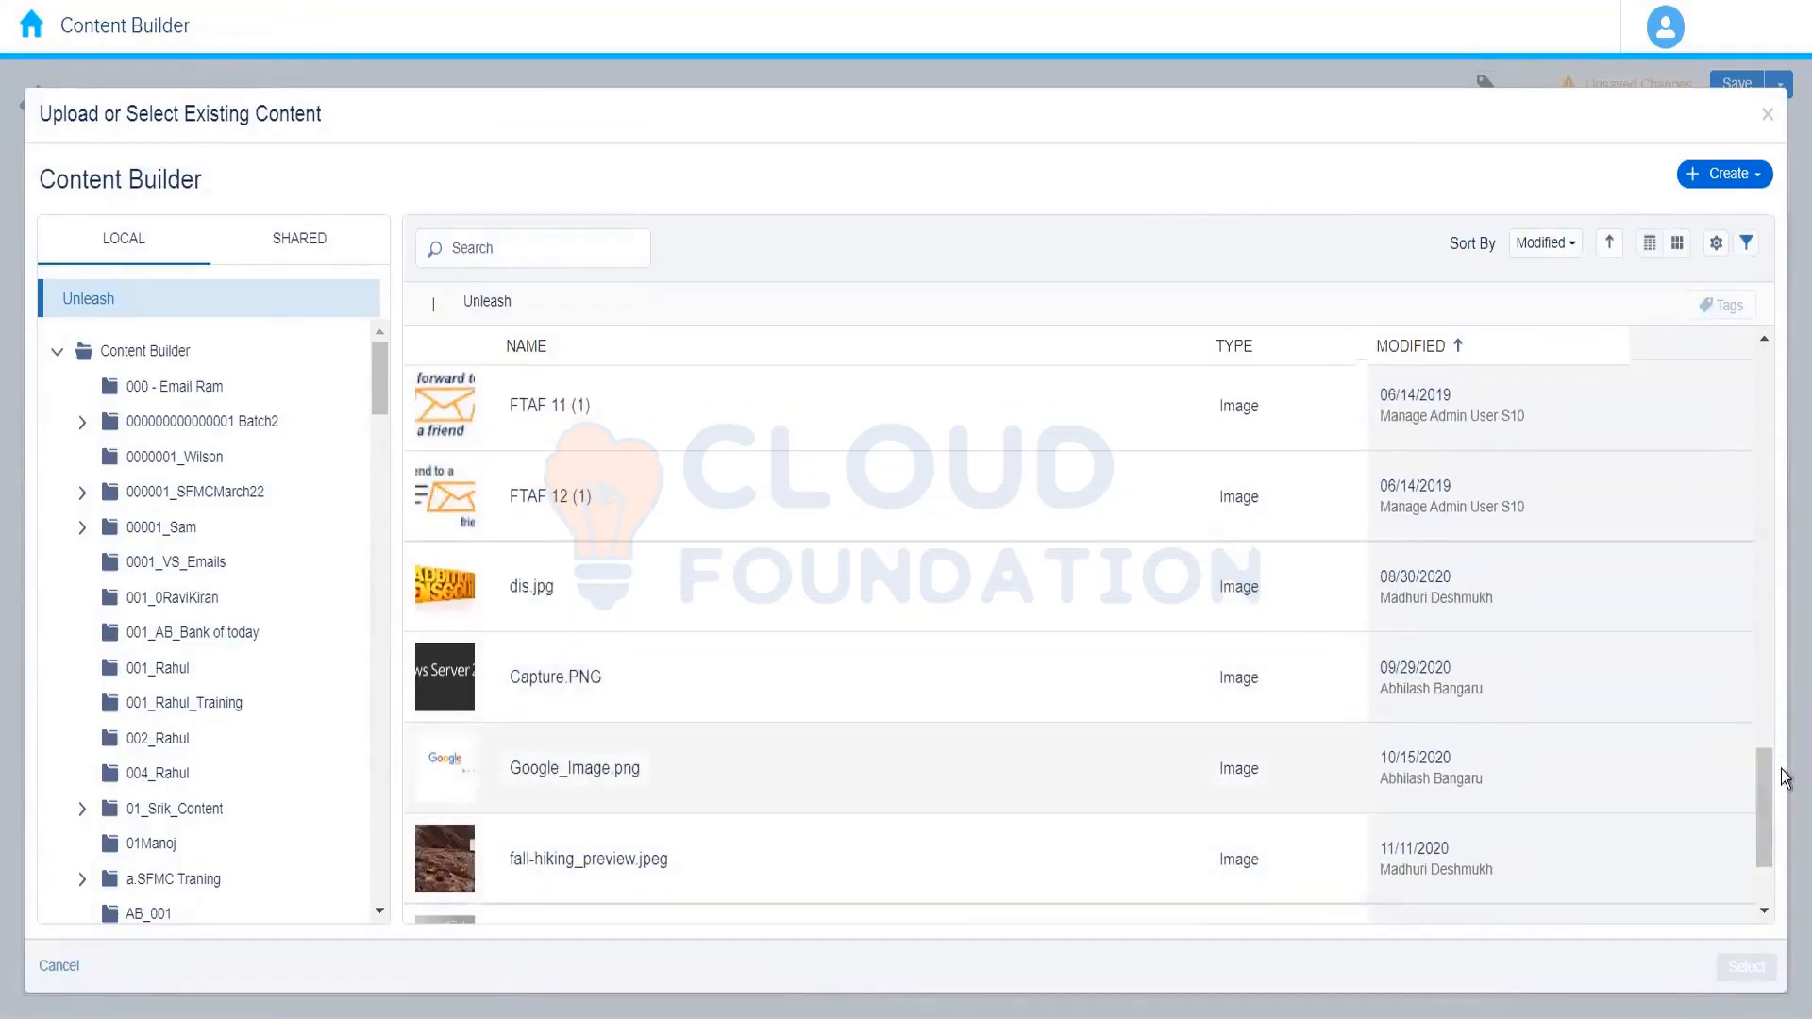
drag(1766, 804, 1771, 937)
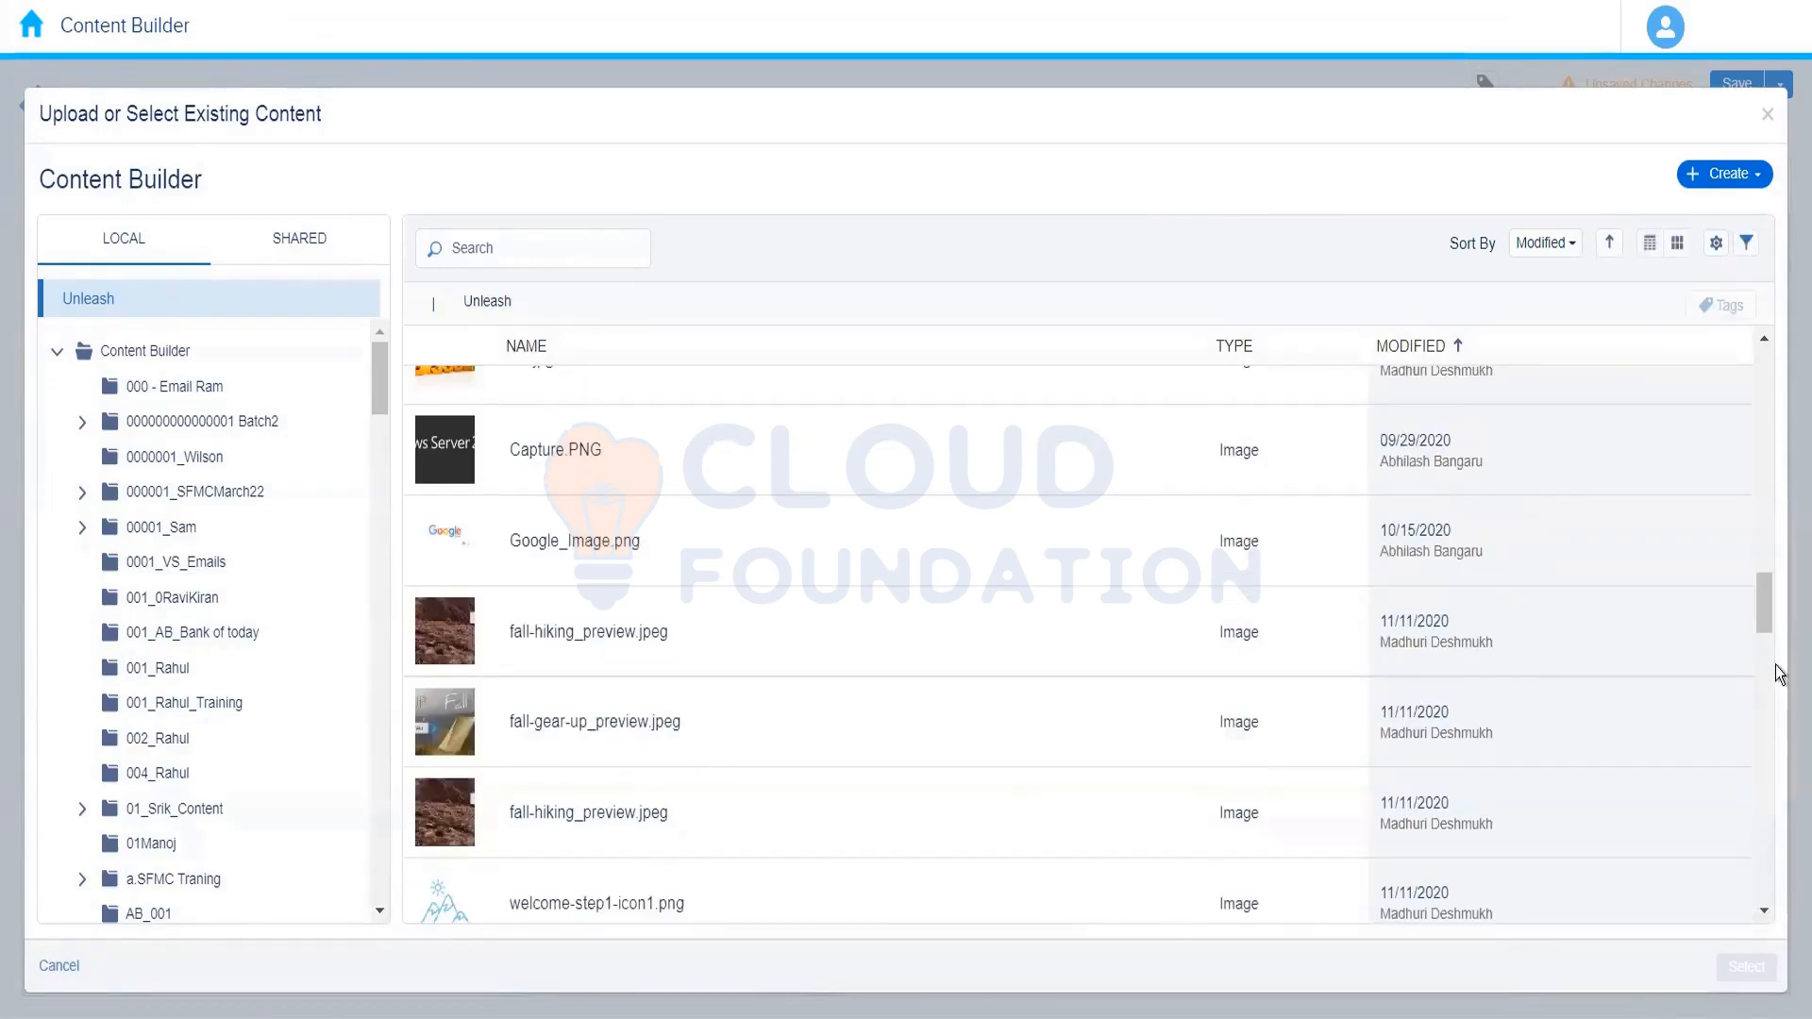
drag(1763, 618, 1776, 689)
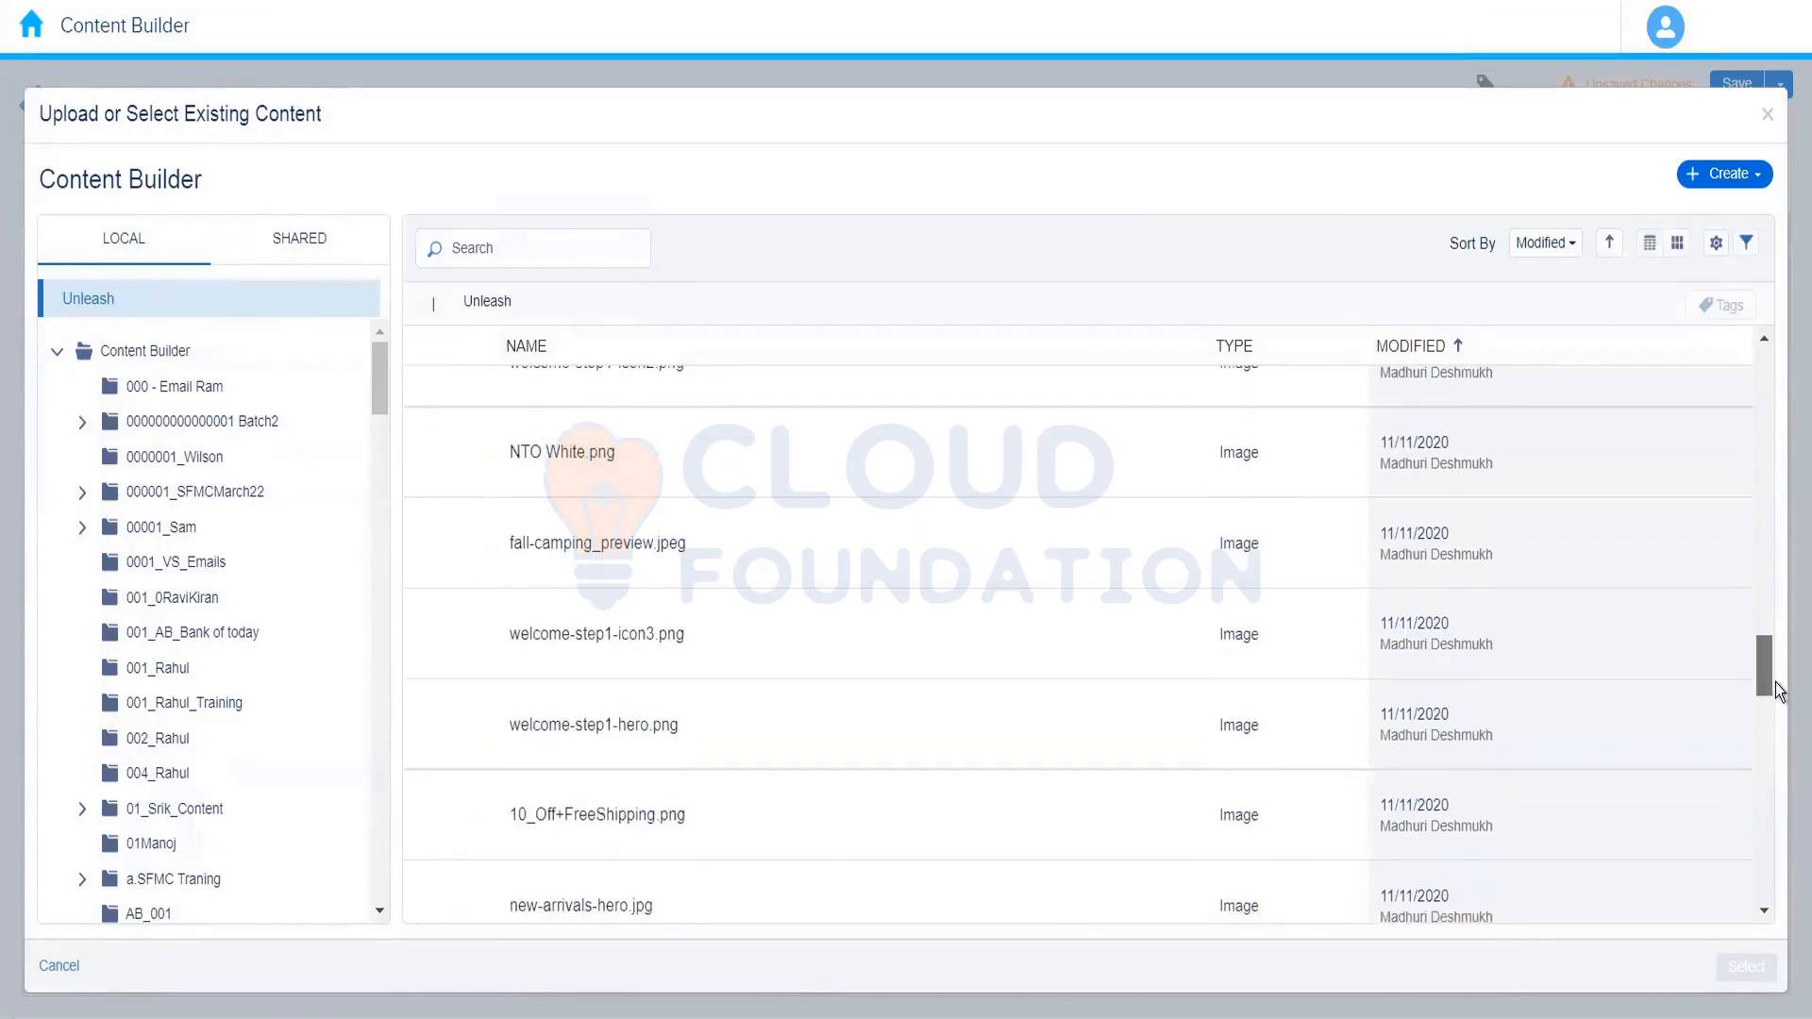
click(1092, 466)
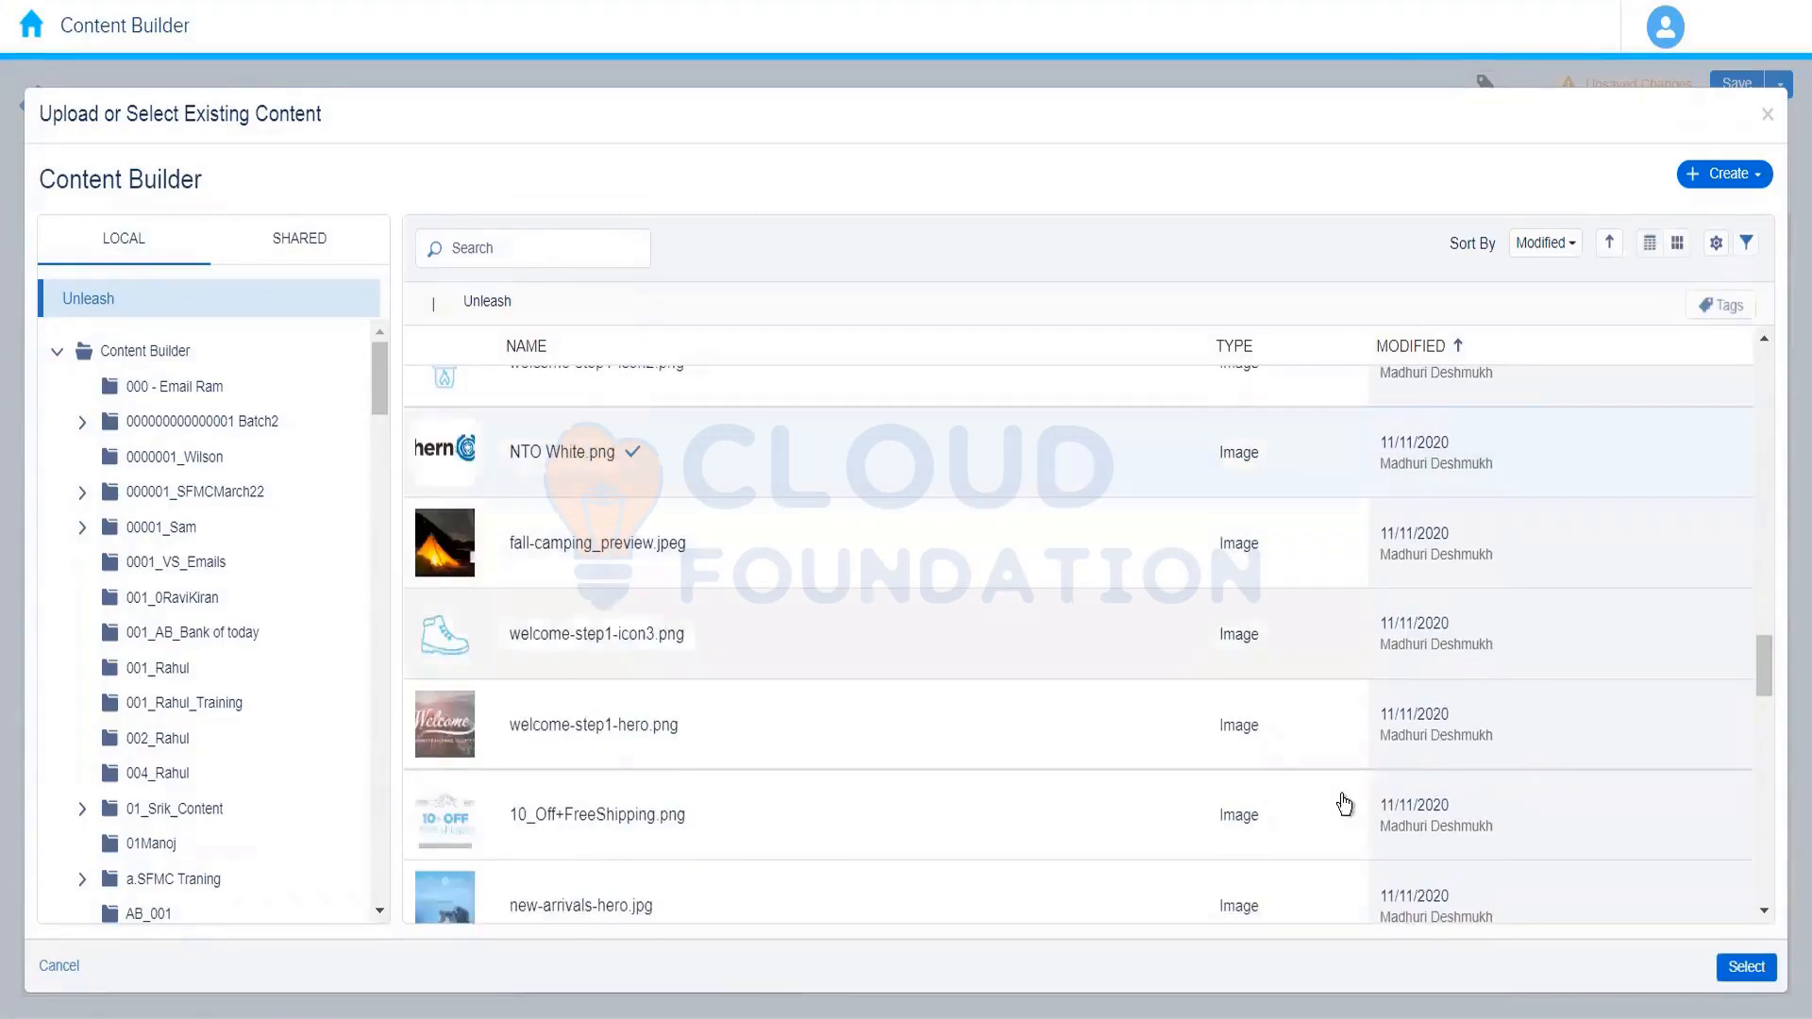
click(1743, 971)
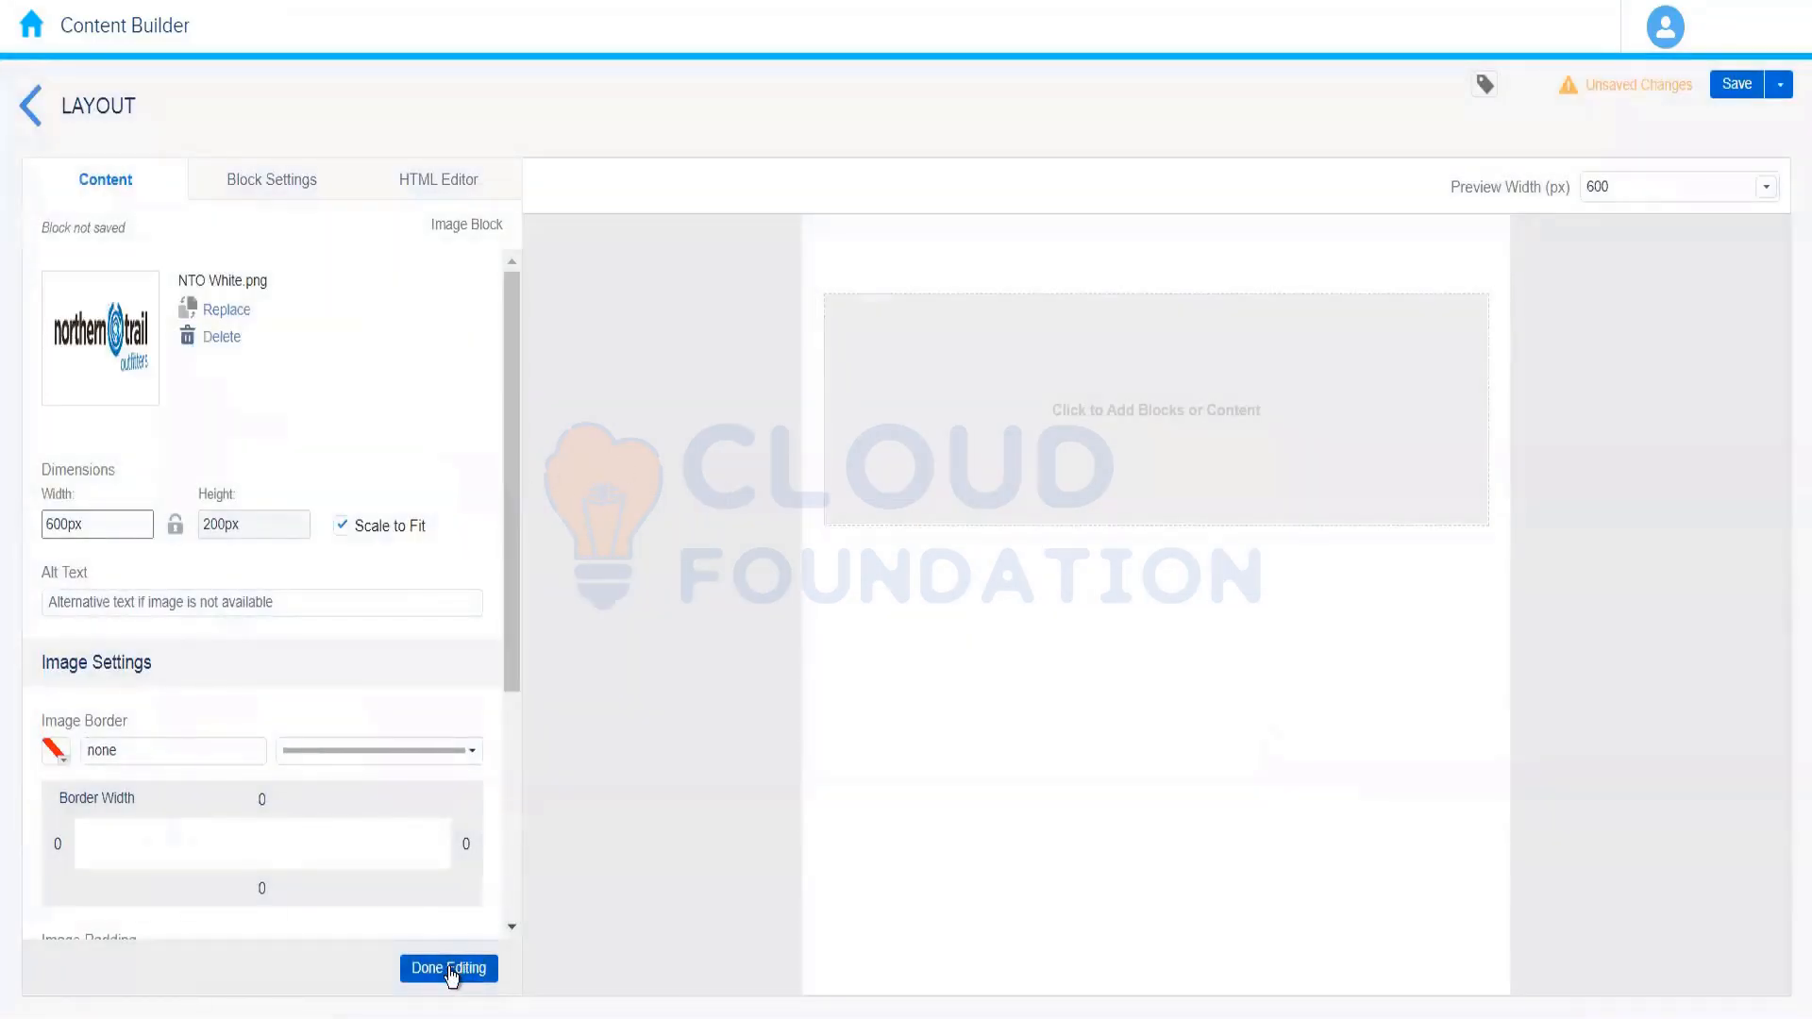
click(449, 969)
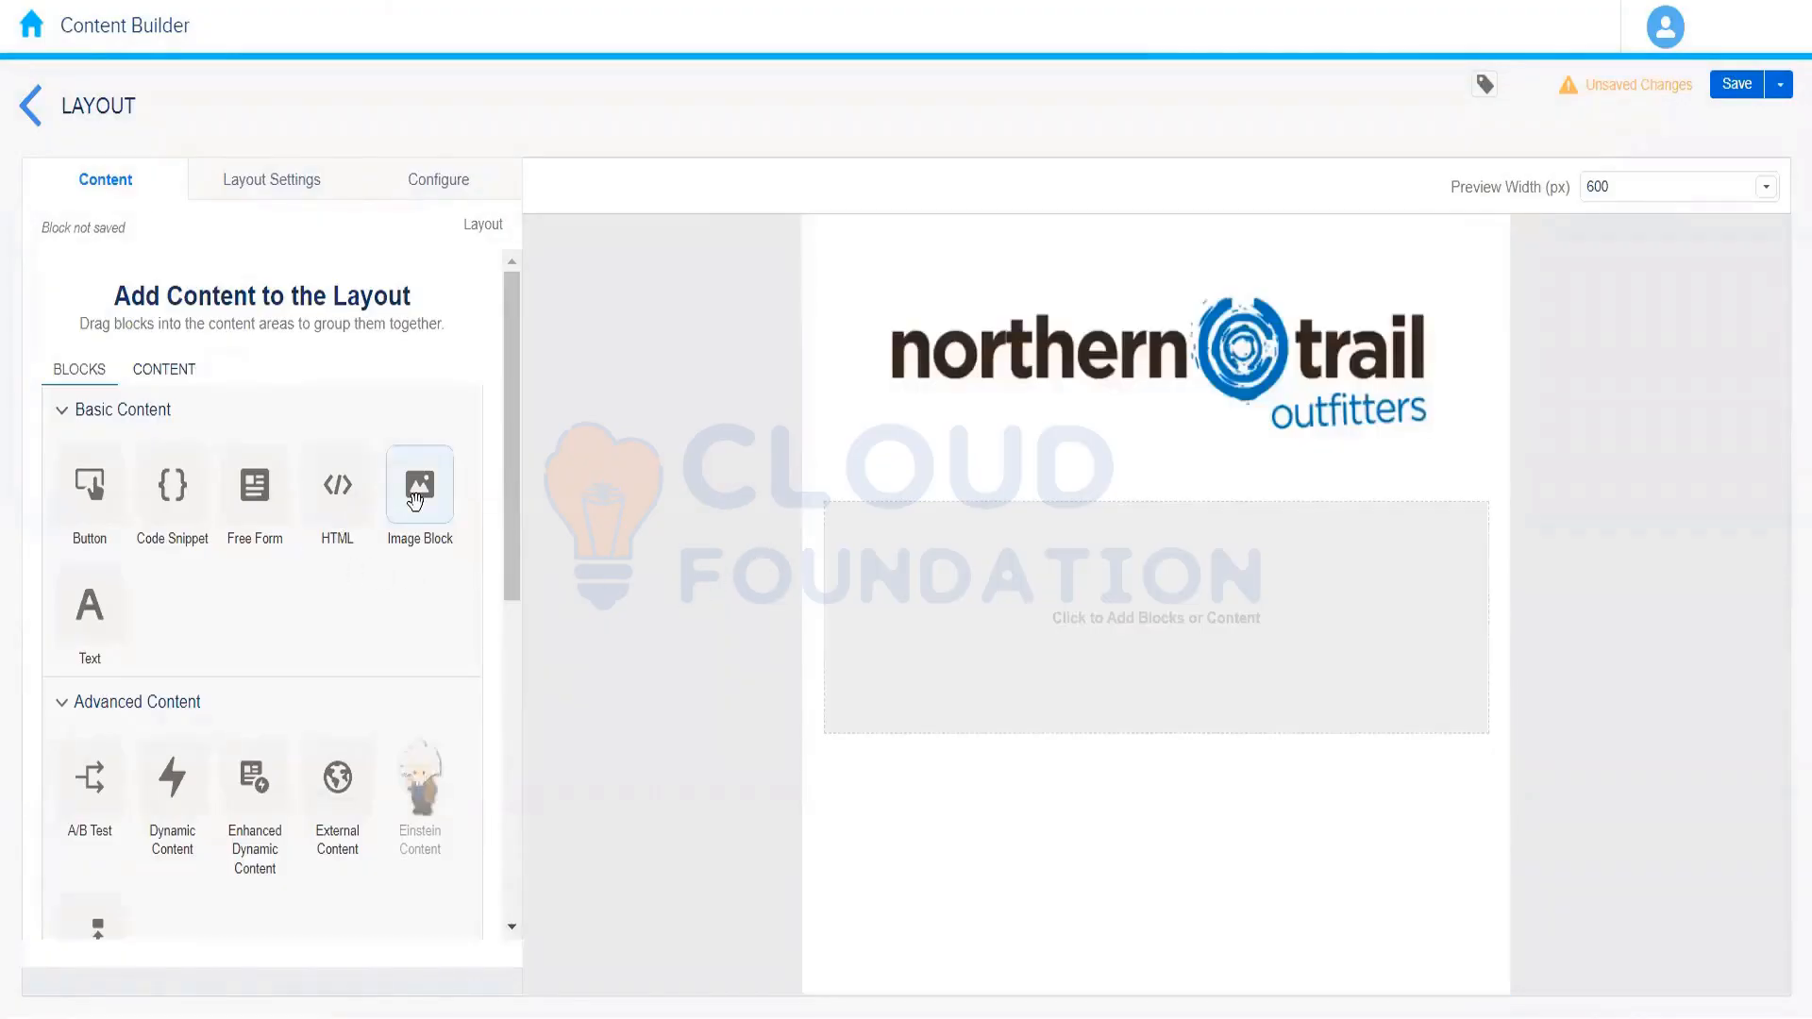
Add an image block to the layout's lower area with the existing image welcome-step1-hero.png and finish editing it
drag(415, 502, 1026, 580)
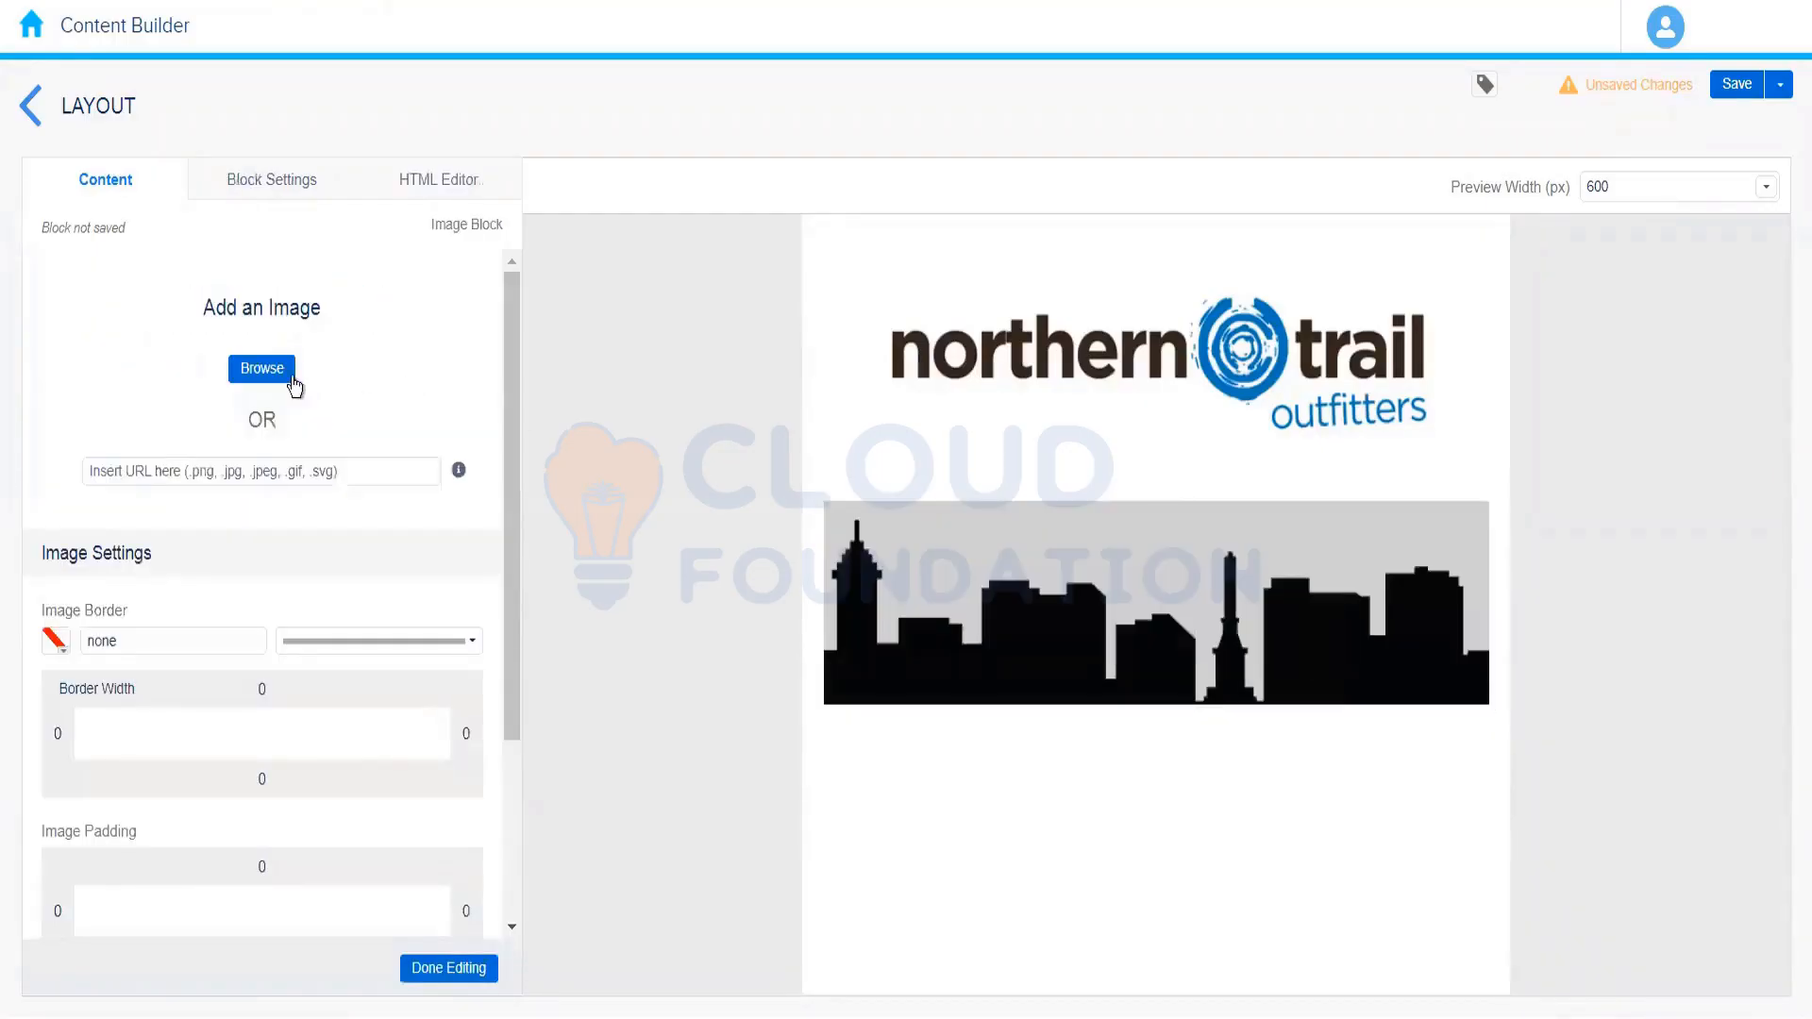
click(263, 370)
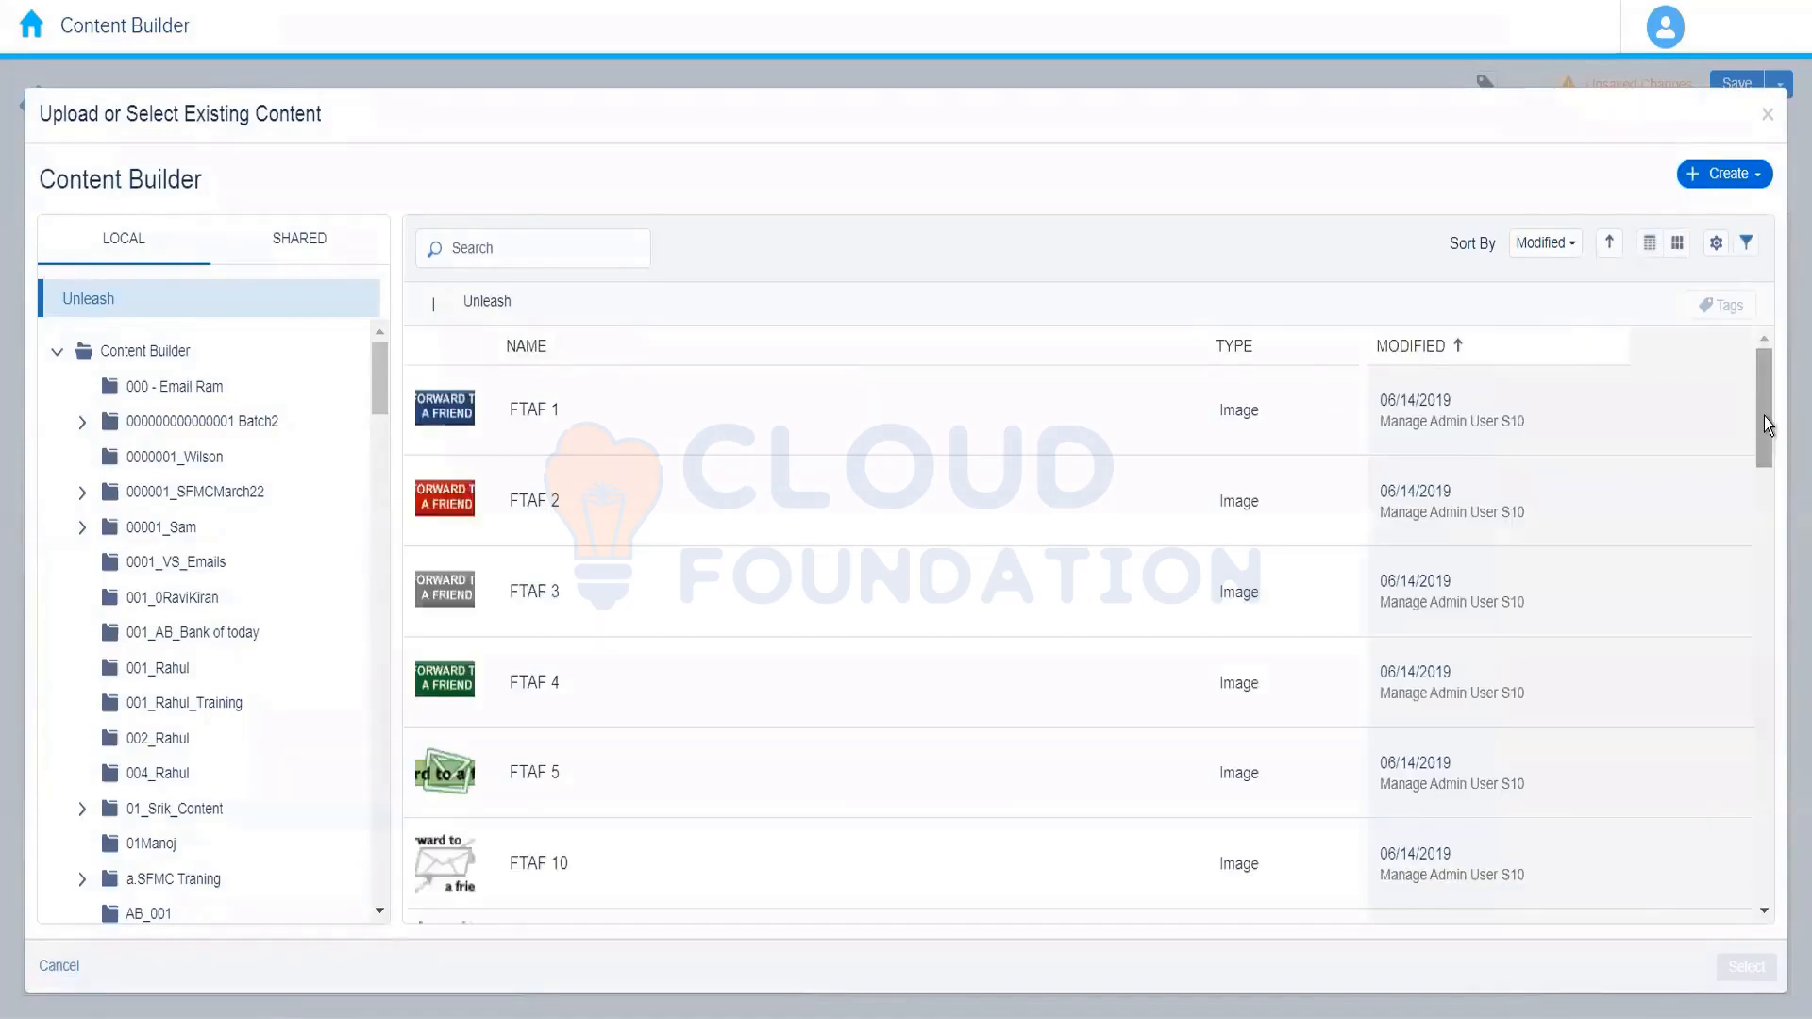
drag(1763, 416, 1734, 977)
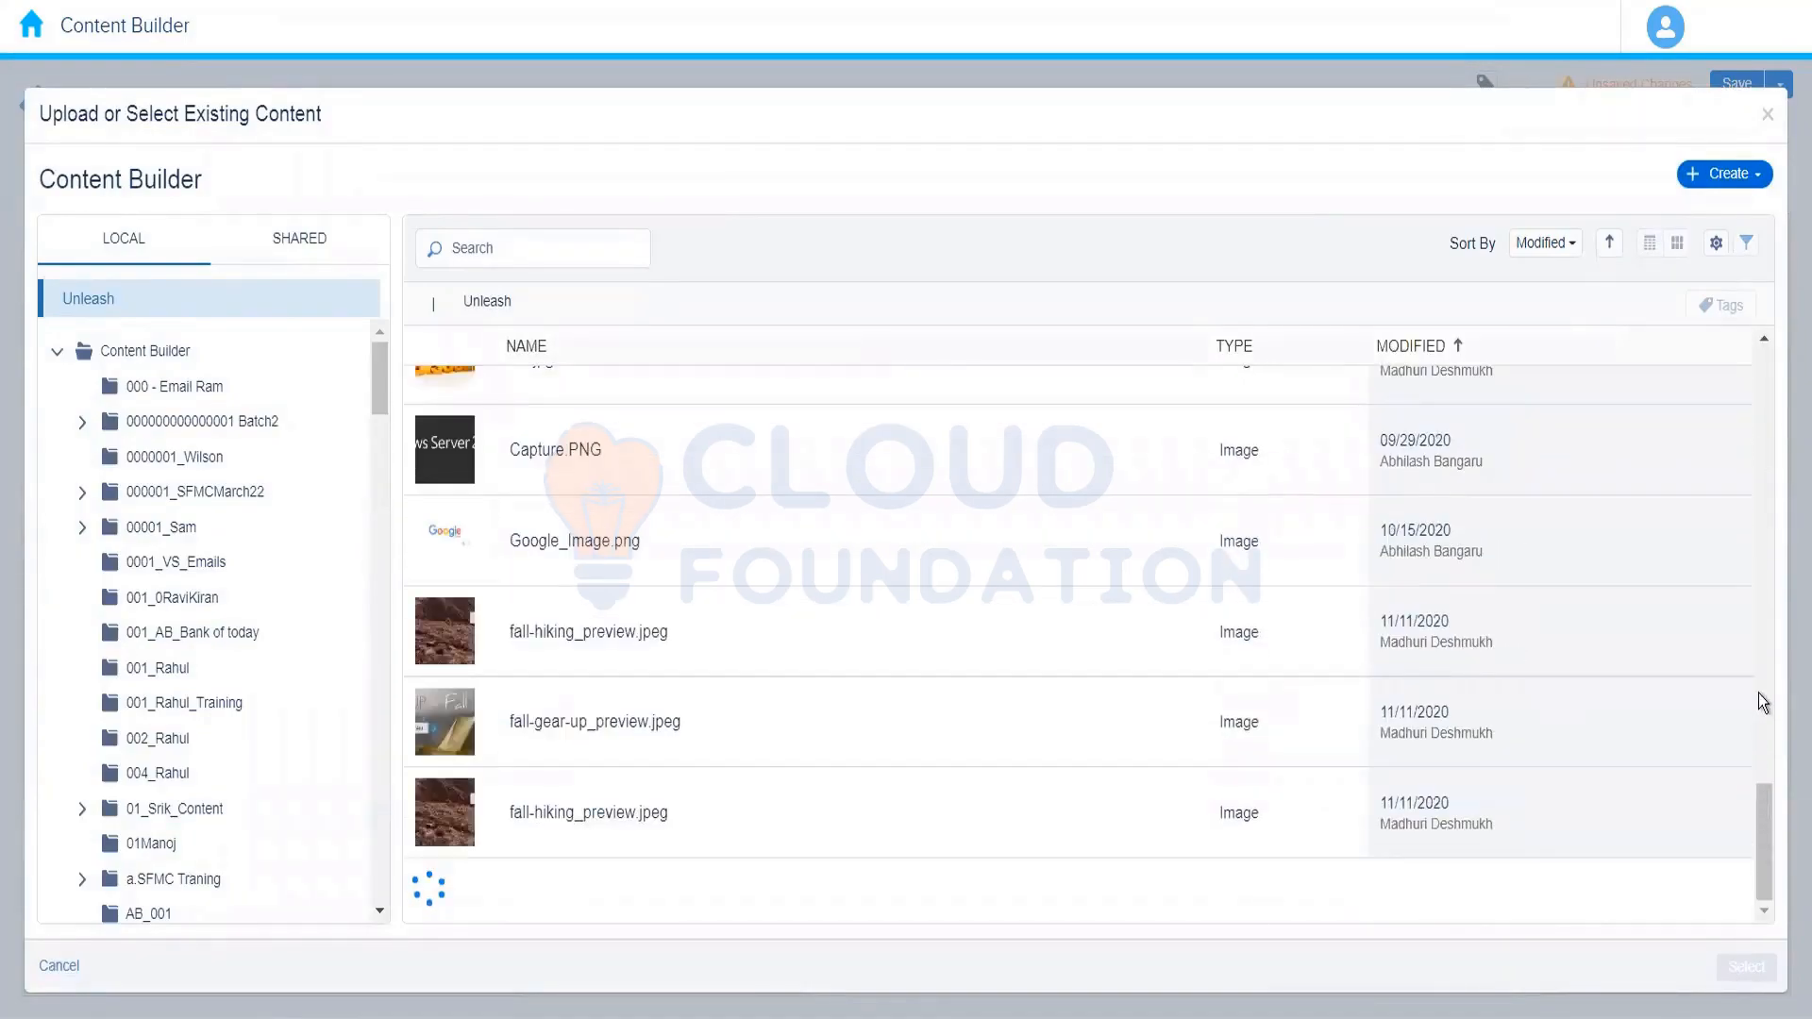
drag(1768, 617, 1768, 666)
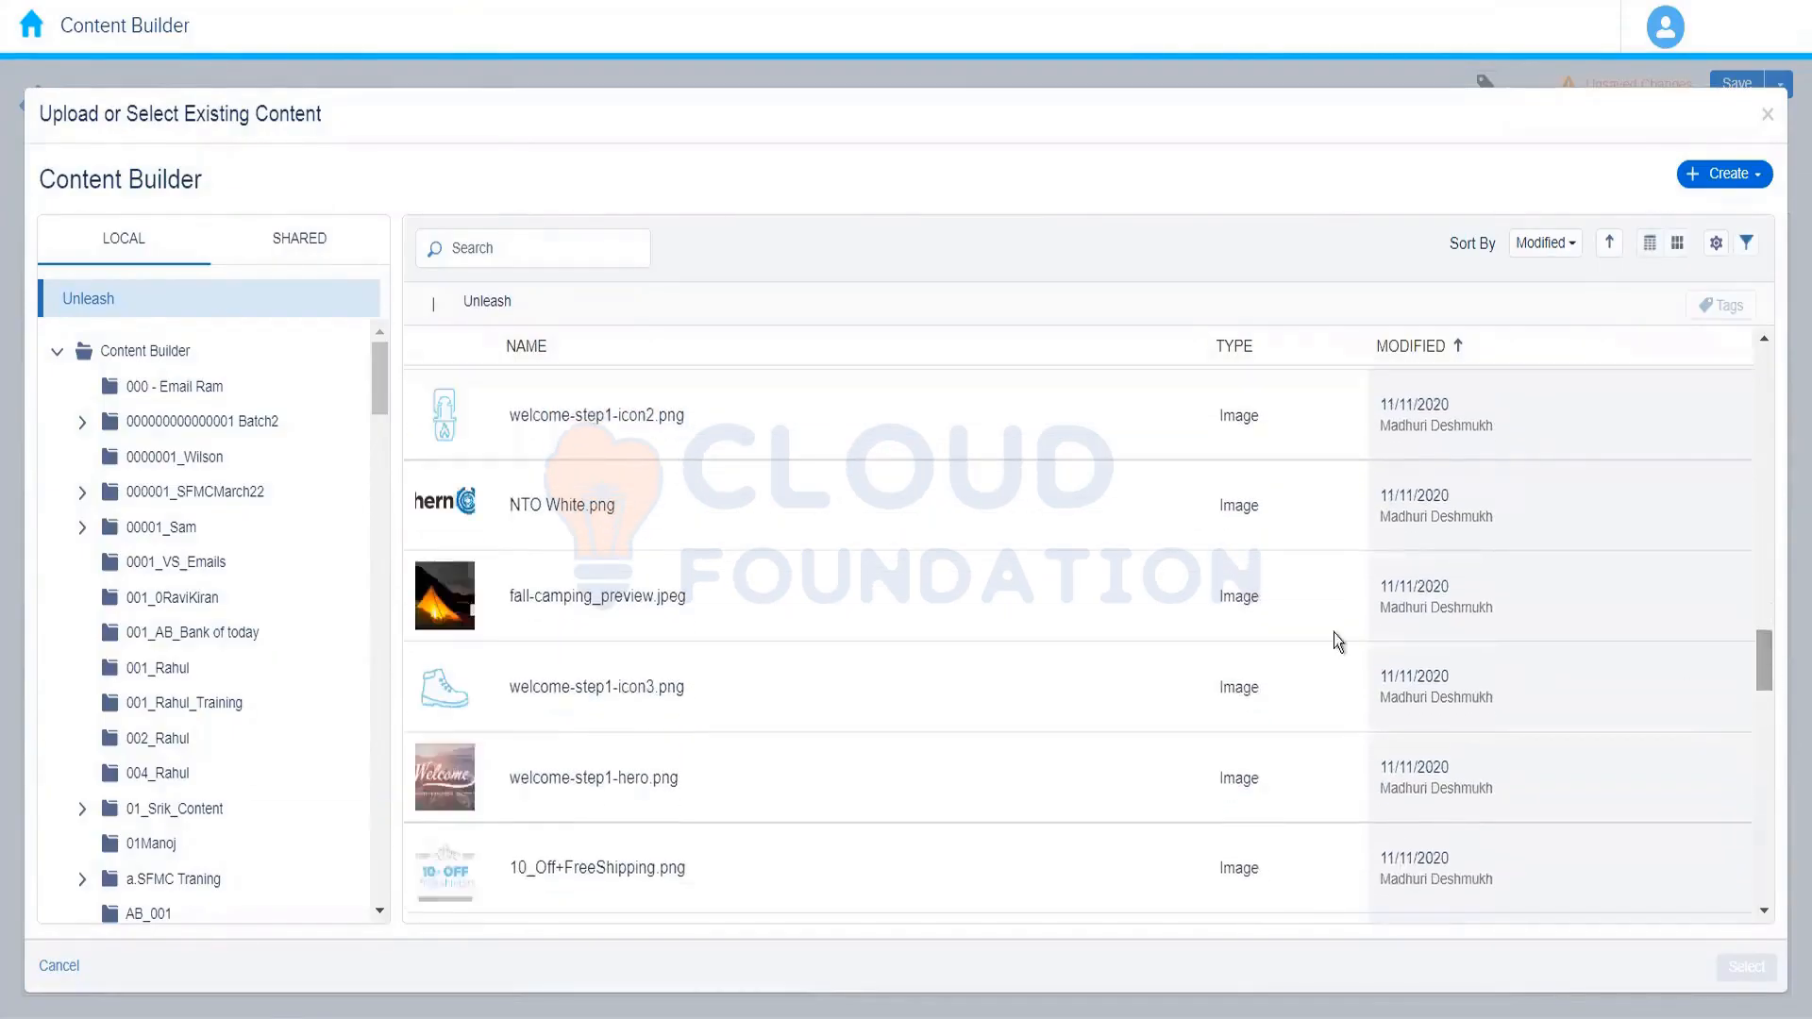
click(839, 795)
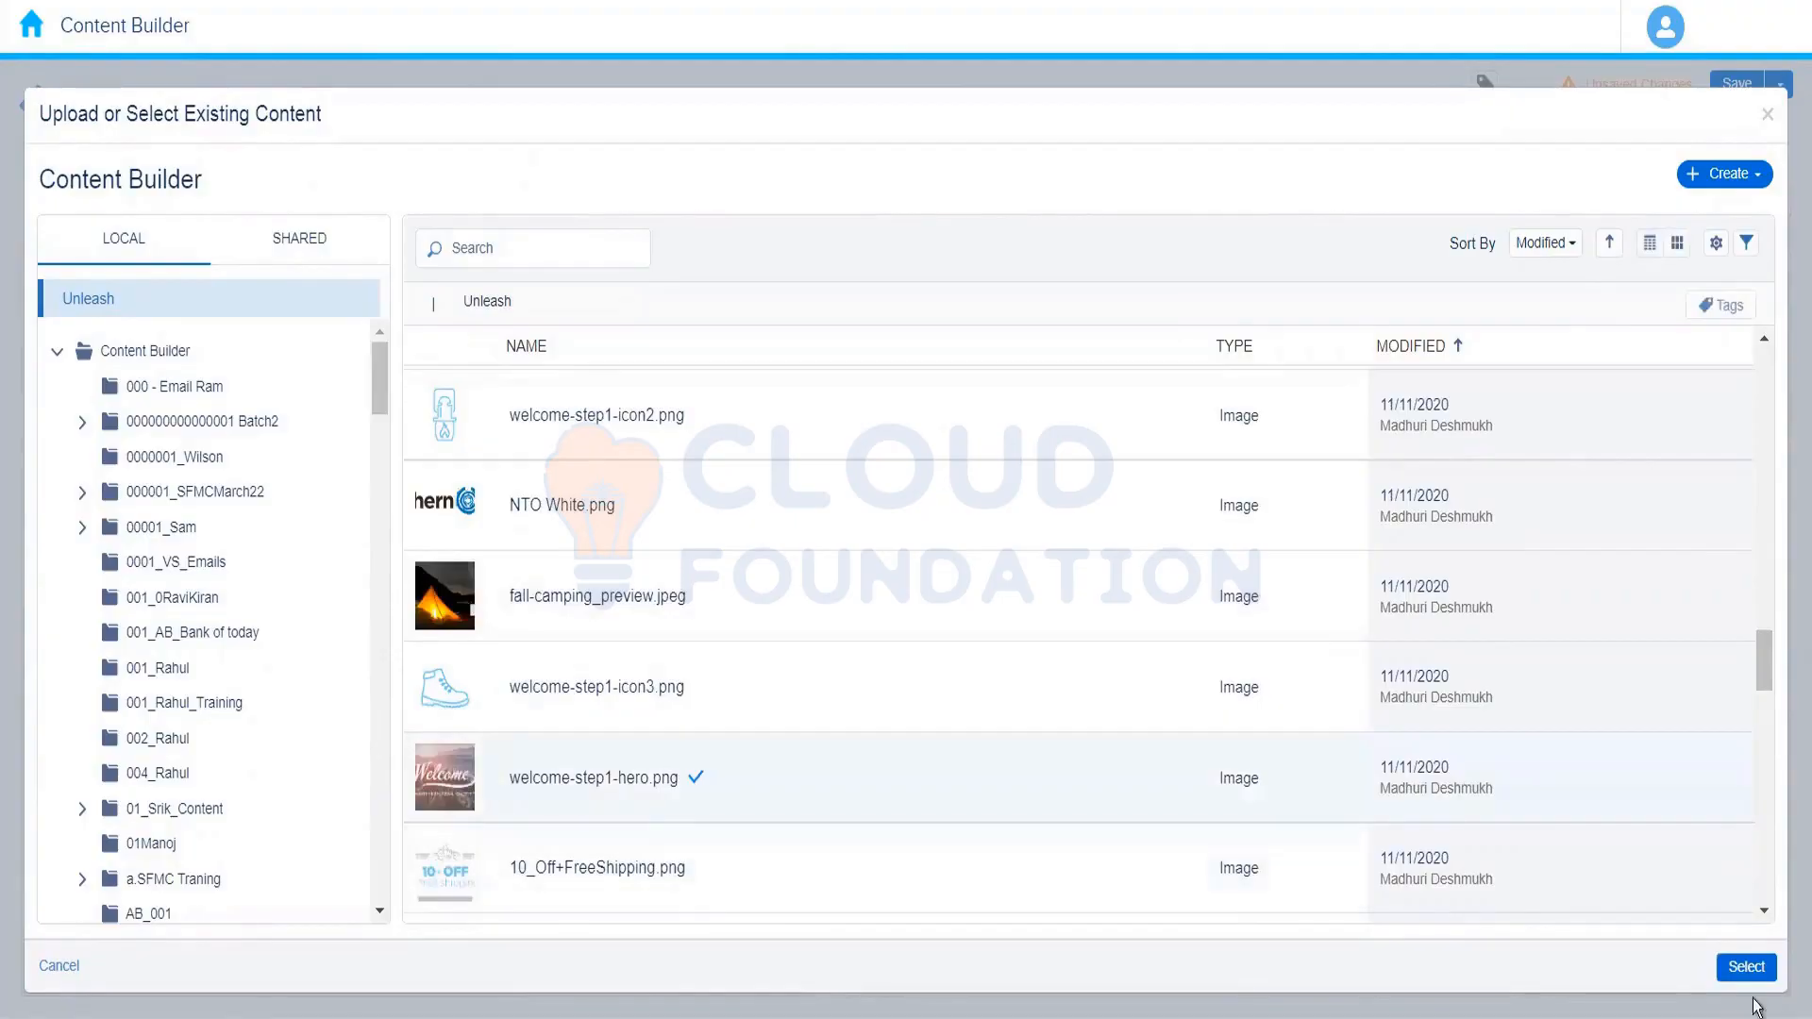
click(1746, 967)
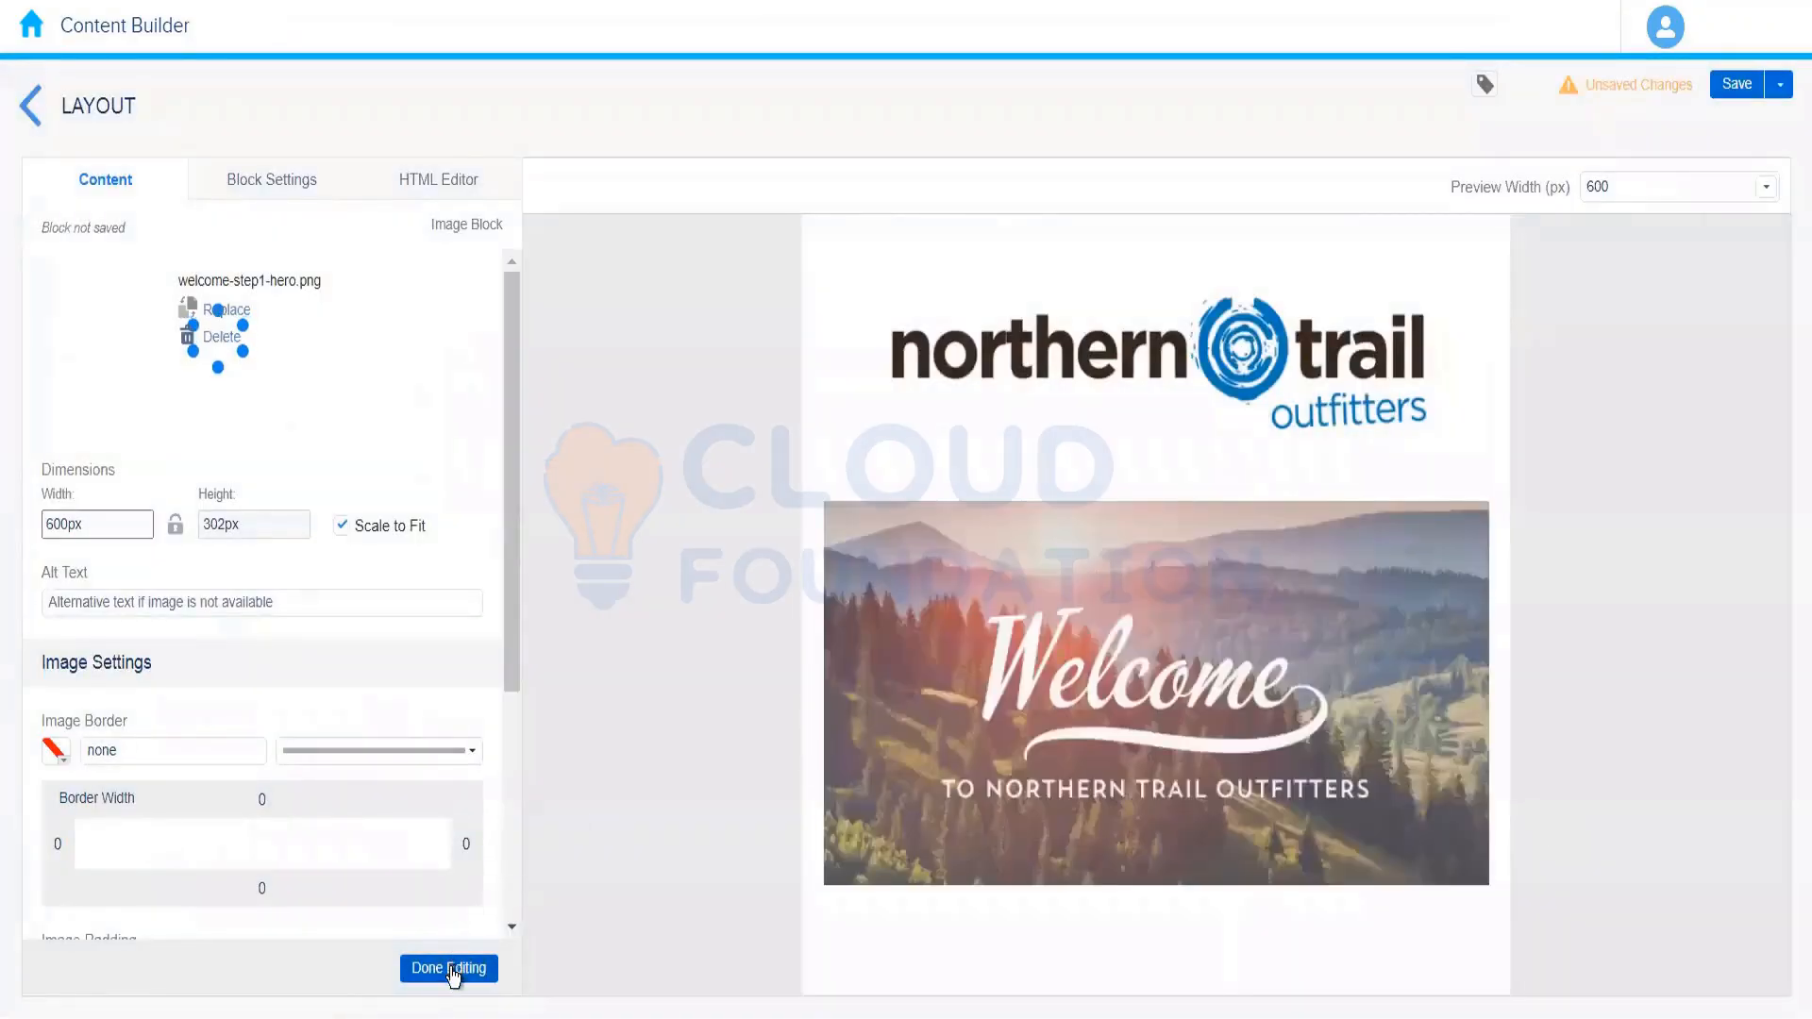
click(448, 969)
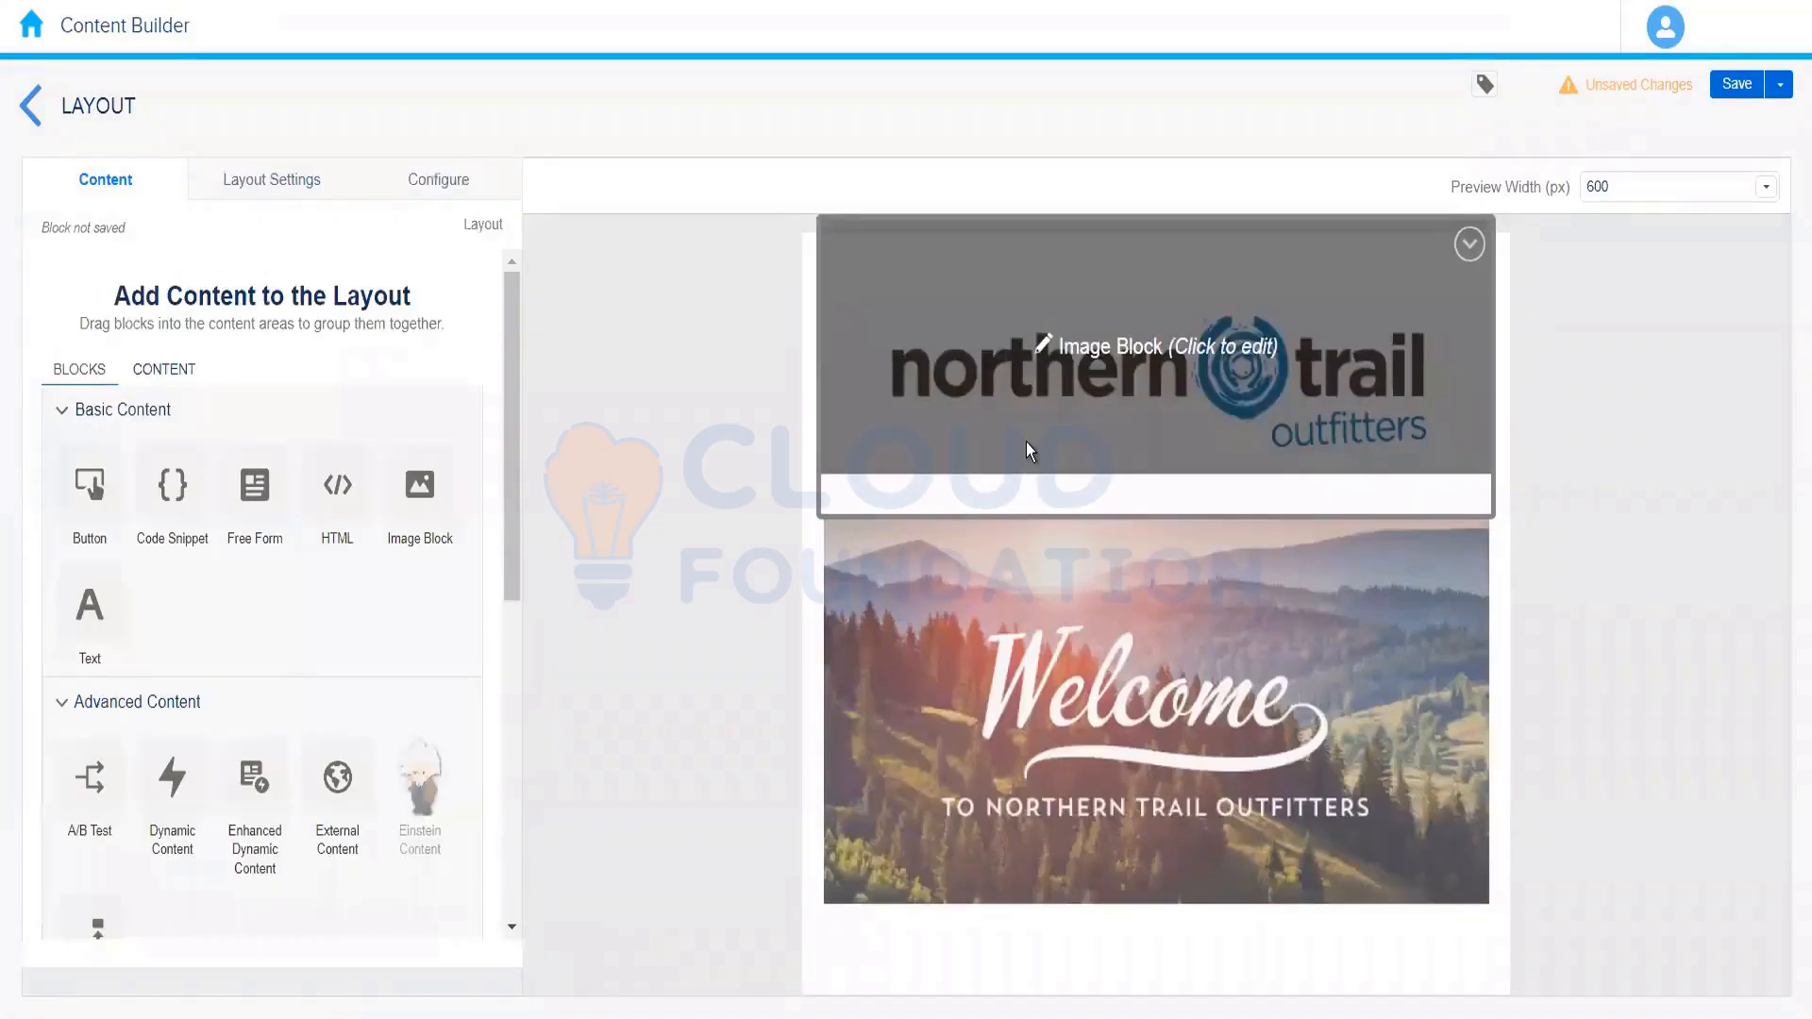
Save the layout block under the name Layout Demo and return to the content list
scroll(733, 500, down, 1)
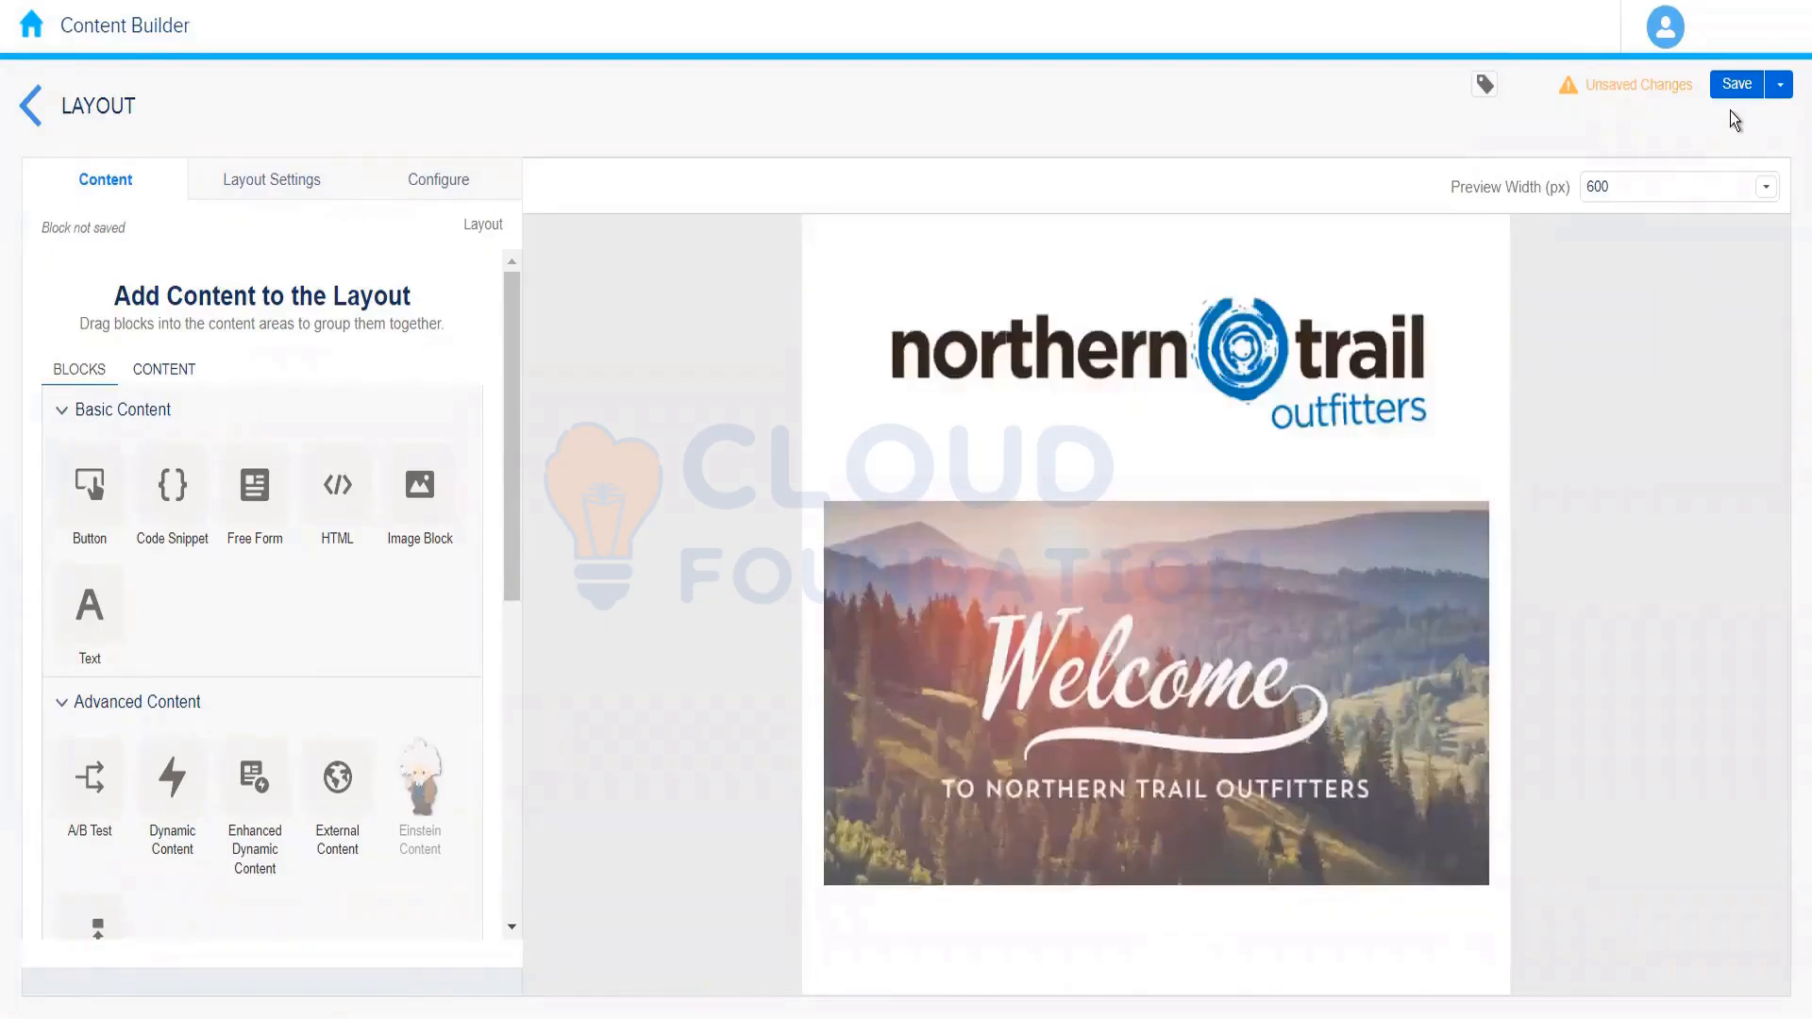
click(1226, 247)
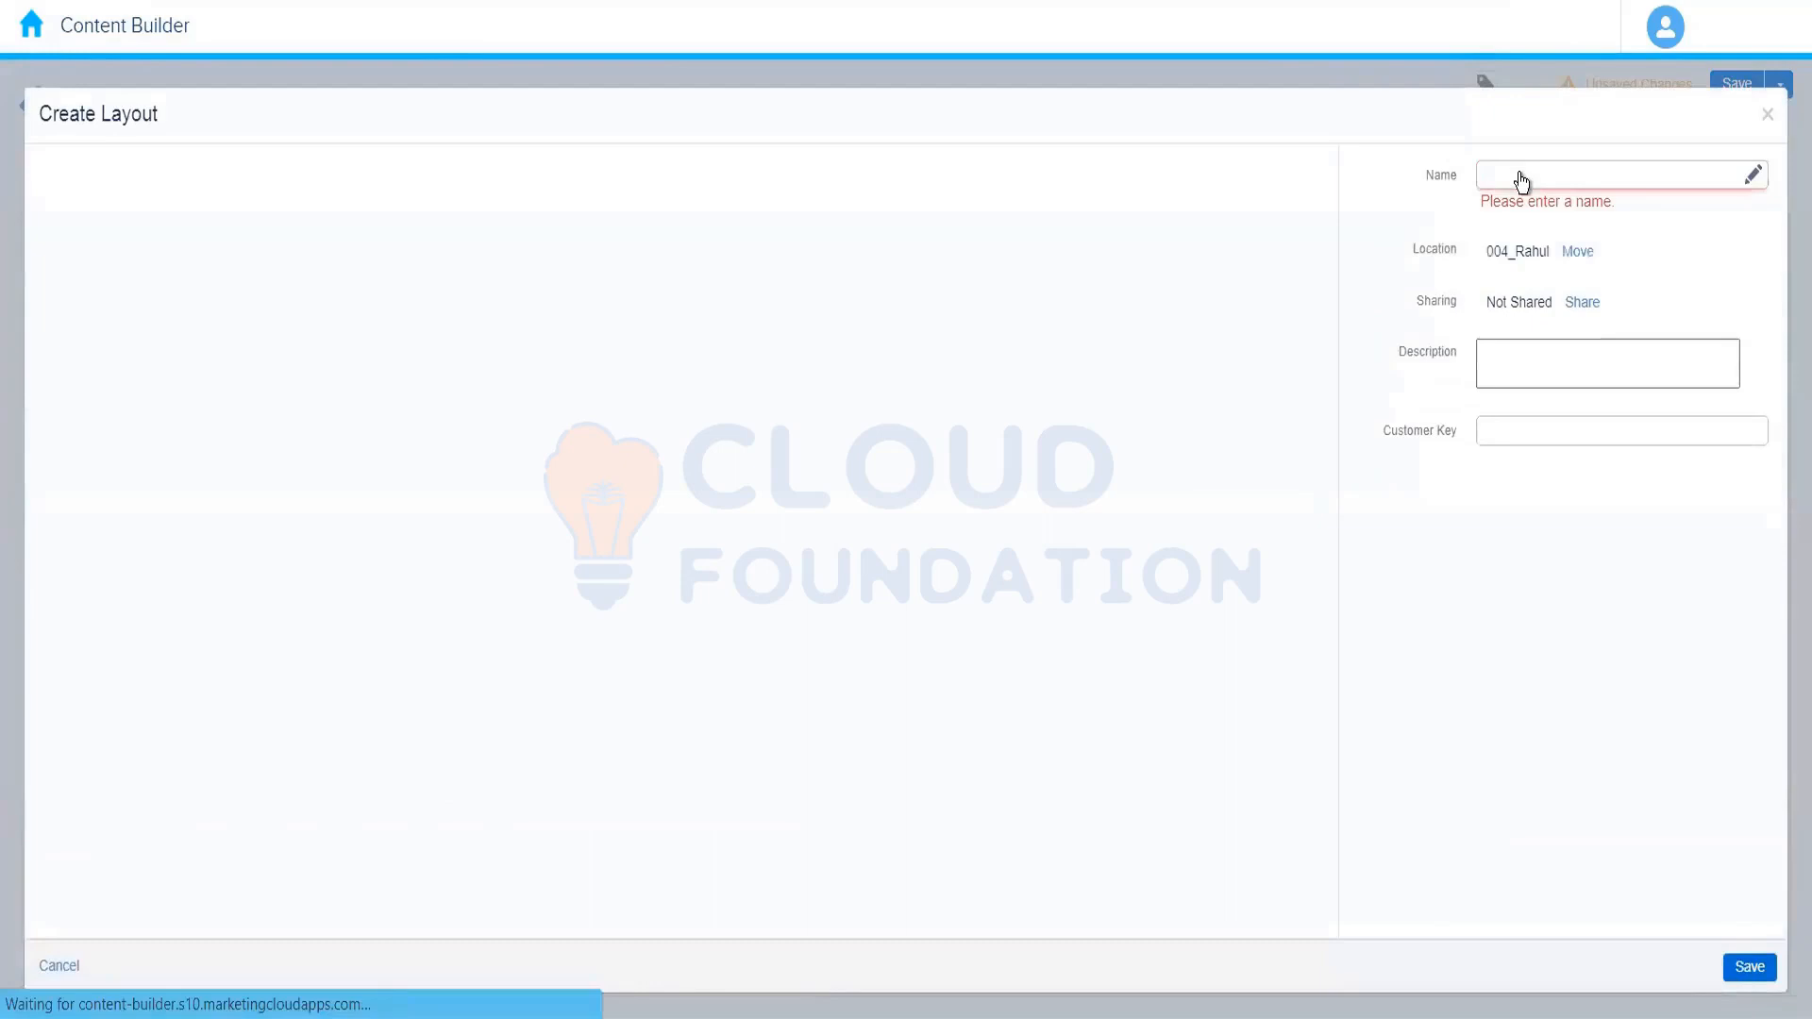
click(1521, 174)
text(Lay)
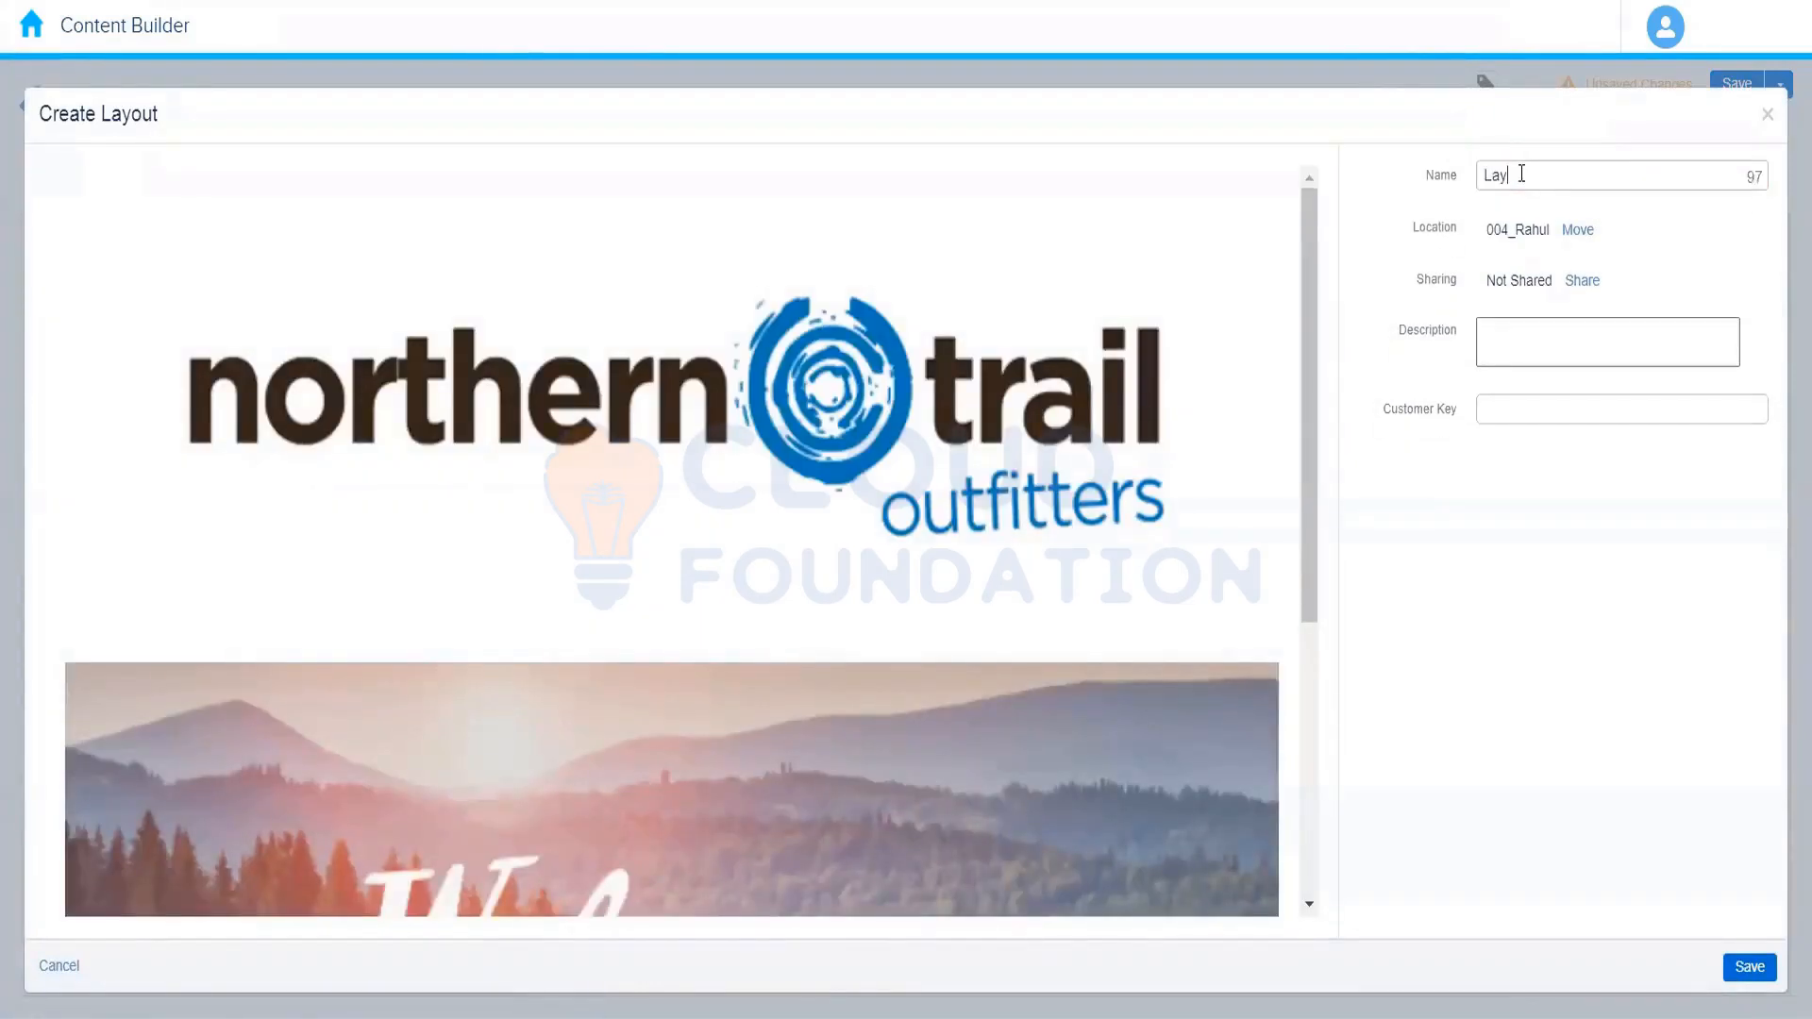
text(out Demo)
click(1568, 738)
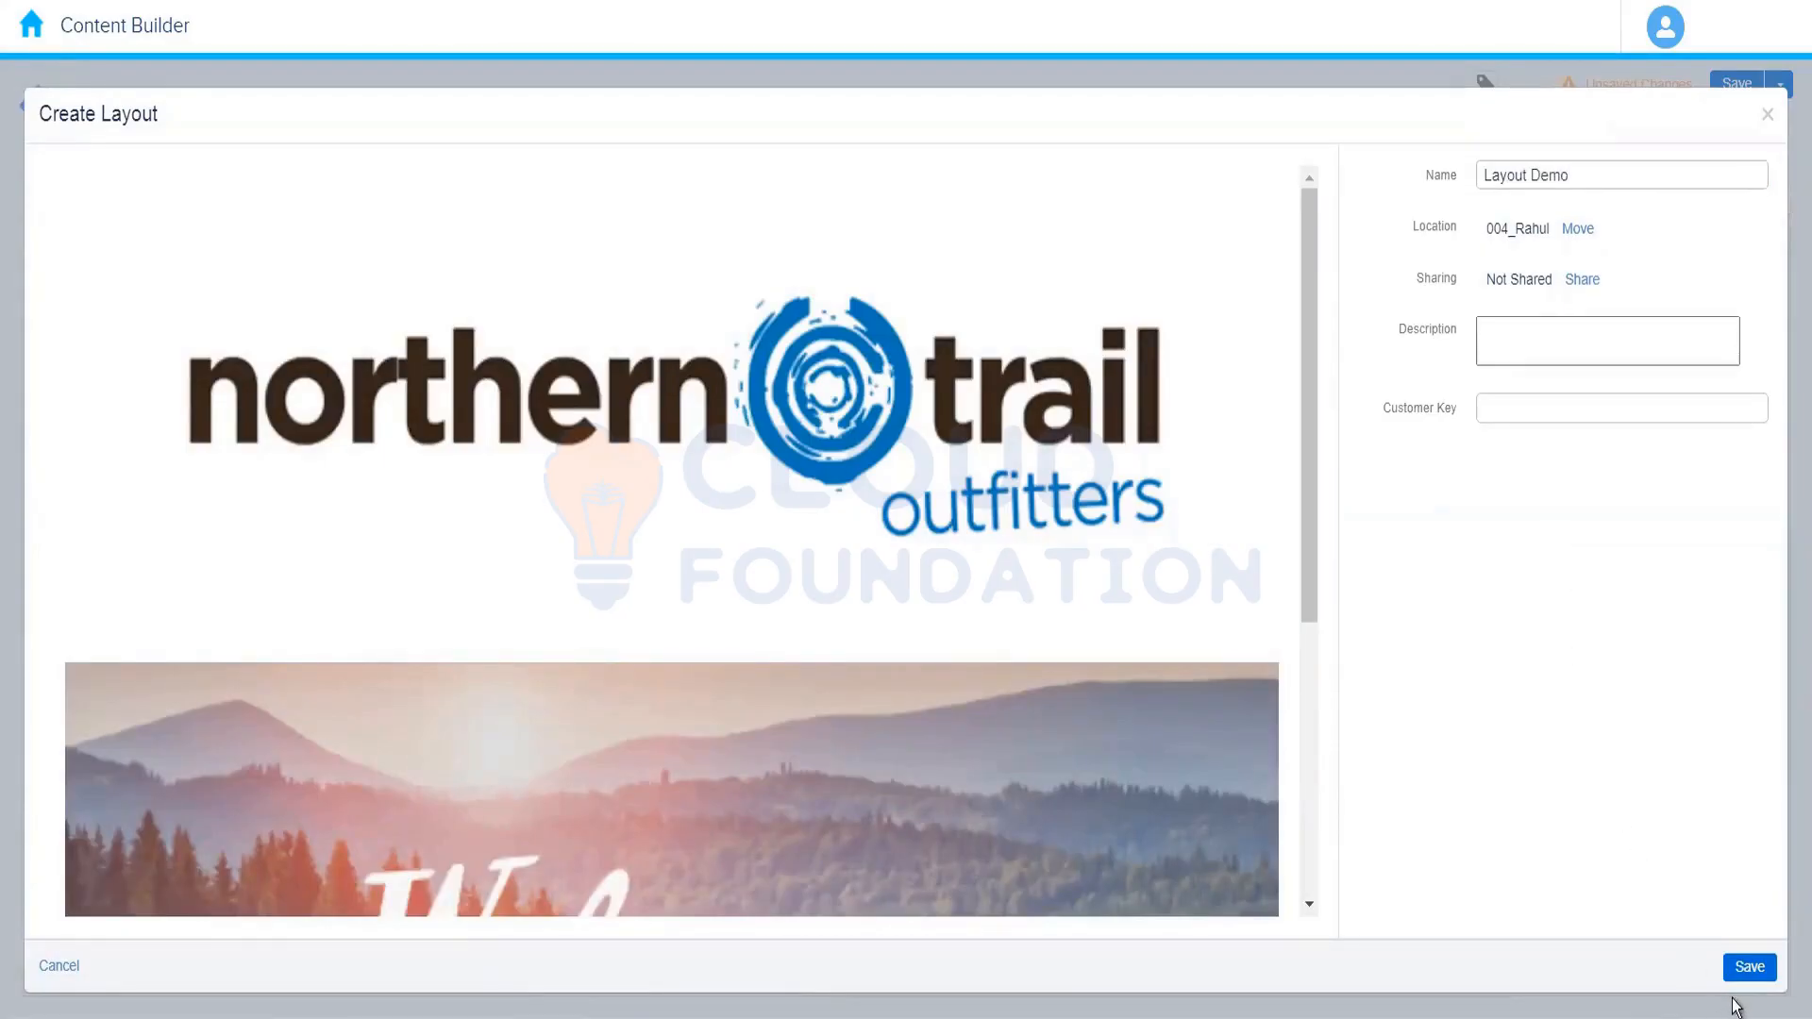
click(1750, 968)
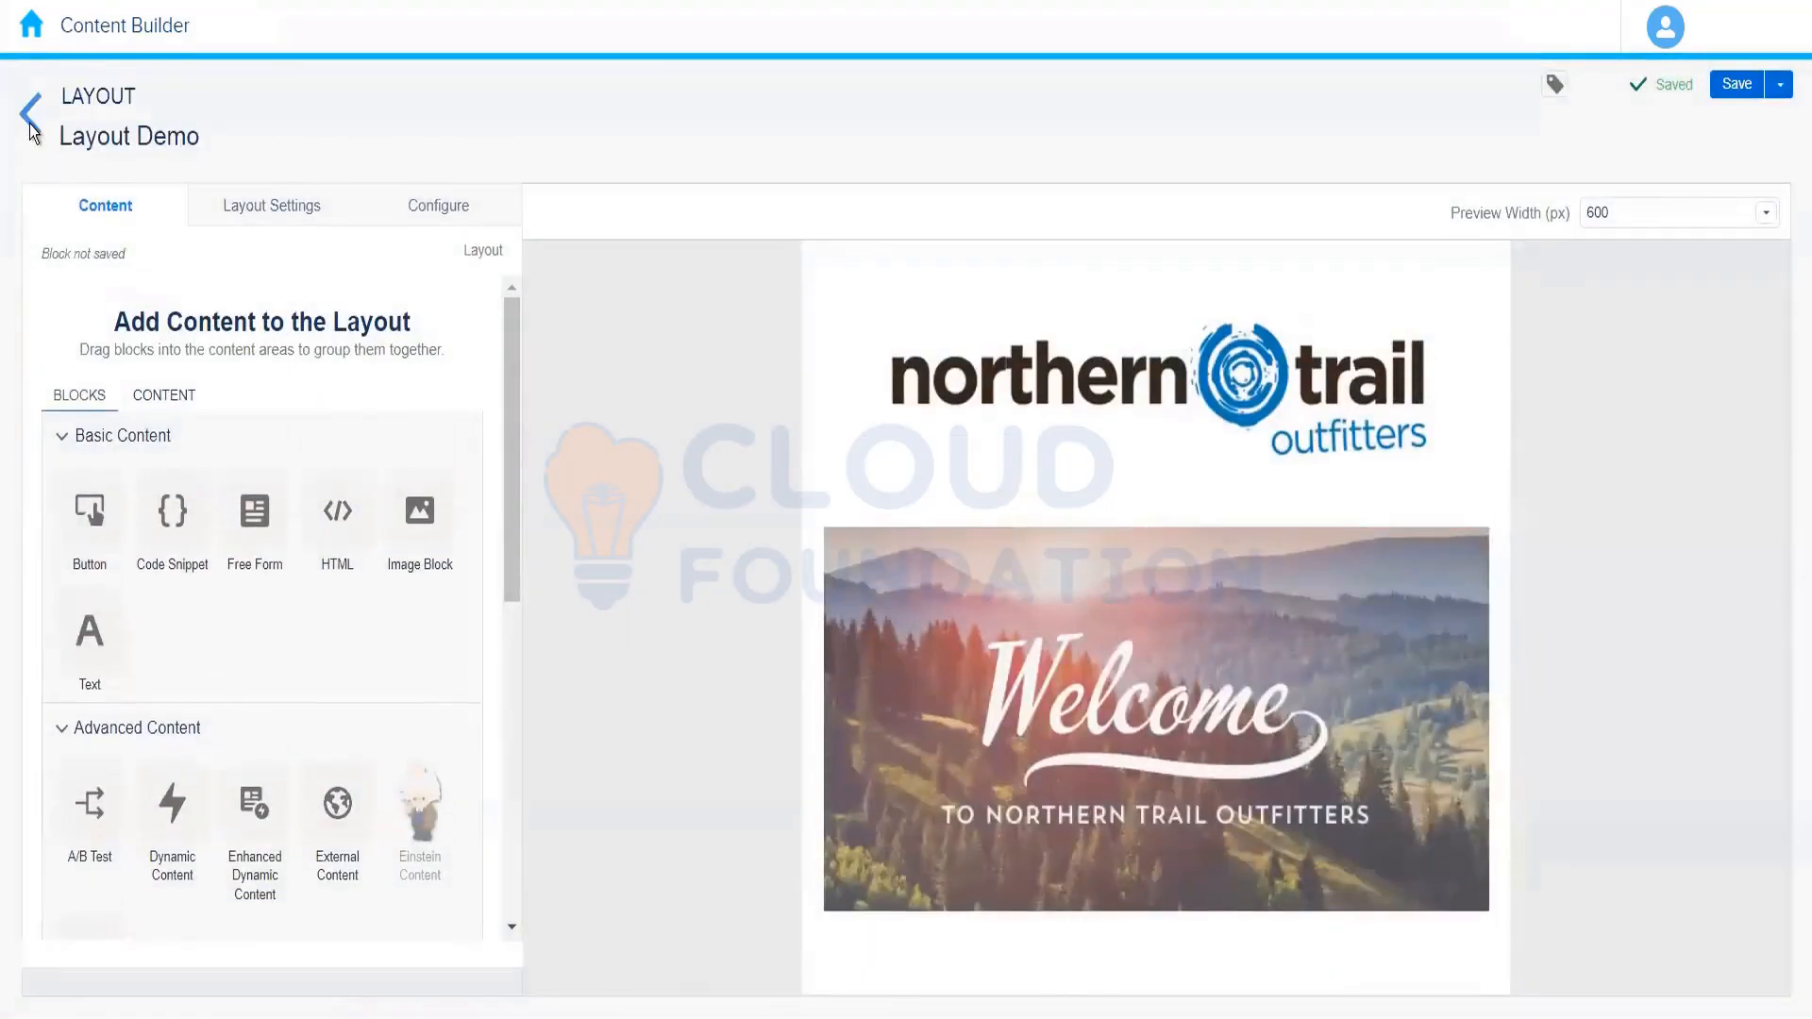
click(30, 111)
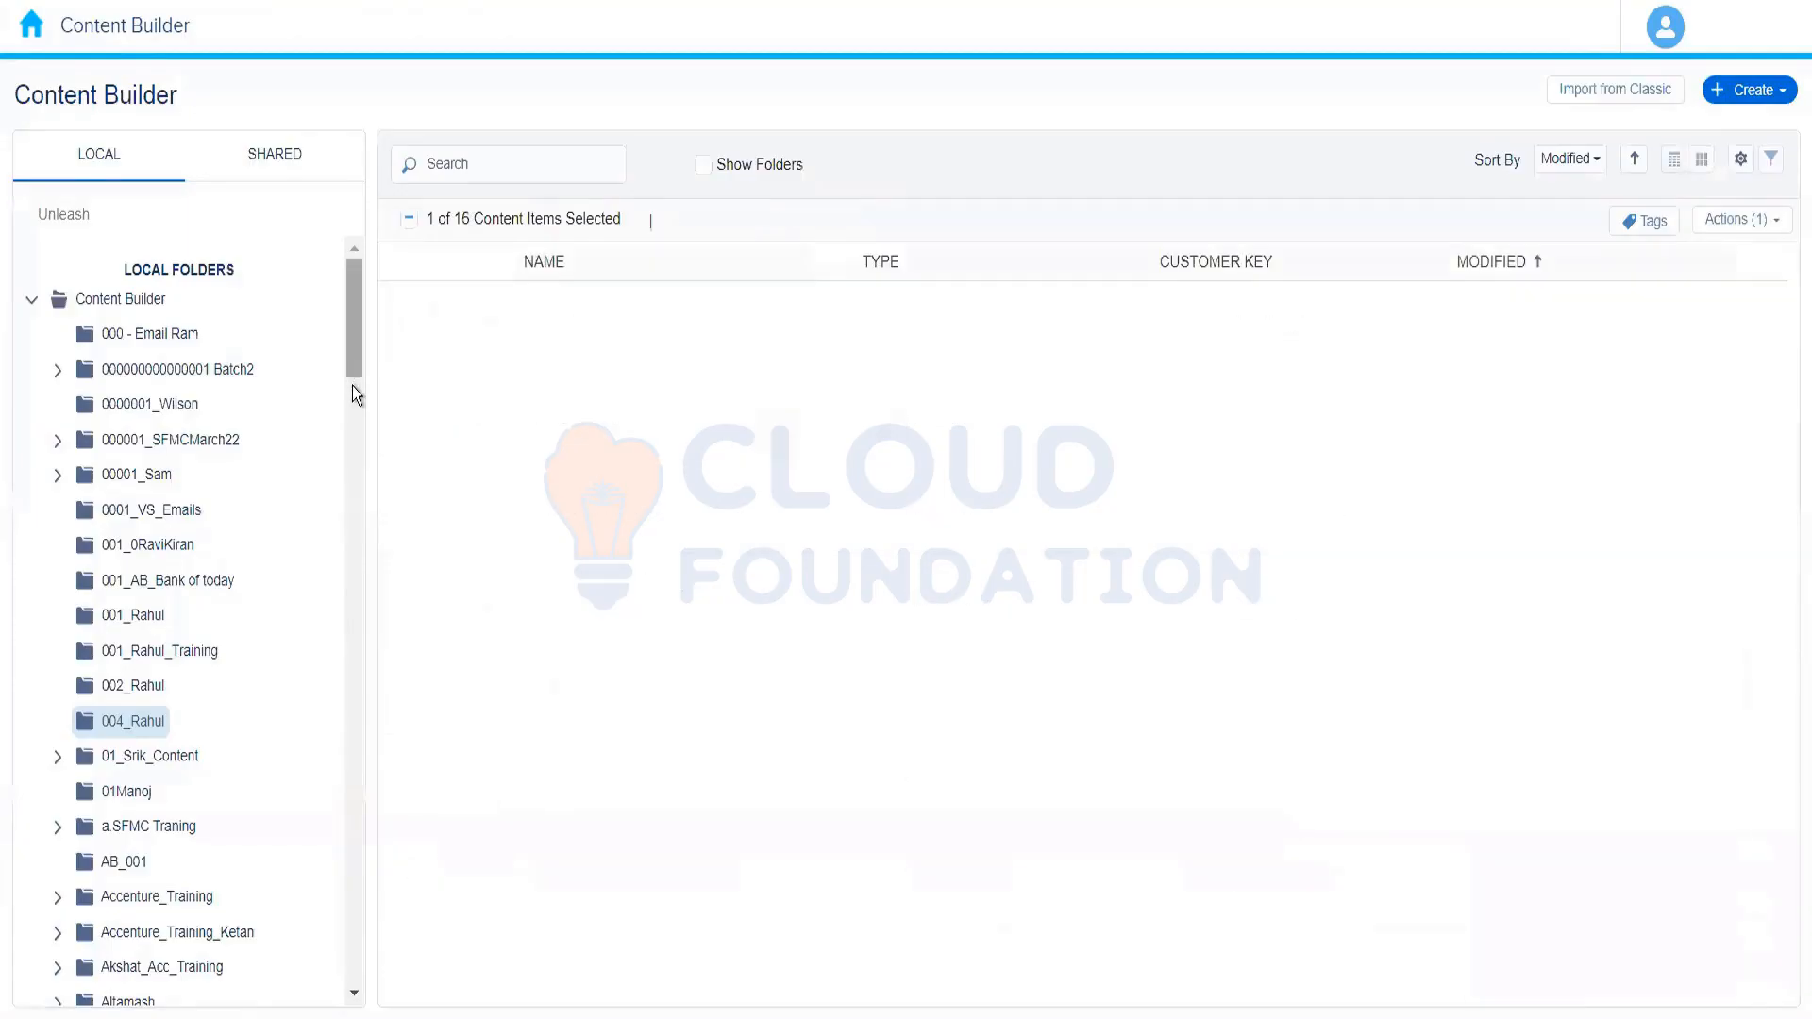
Find the template-based email AB Test Content Demo in the content list and open its content for editing
drag(353, 387, 352, 394)
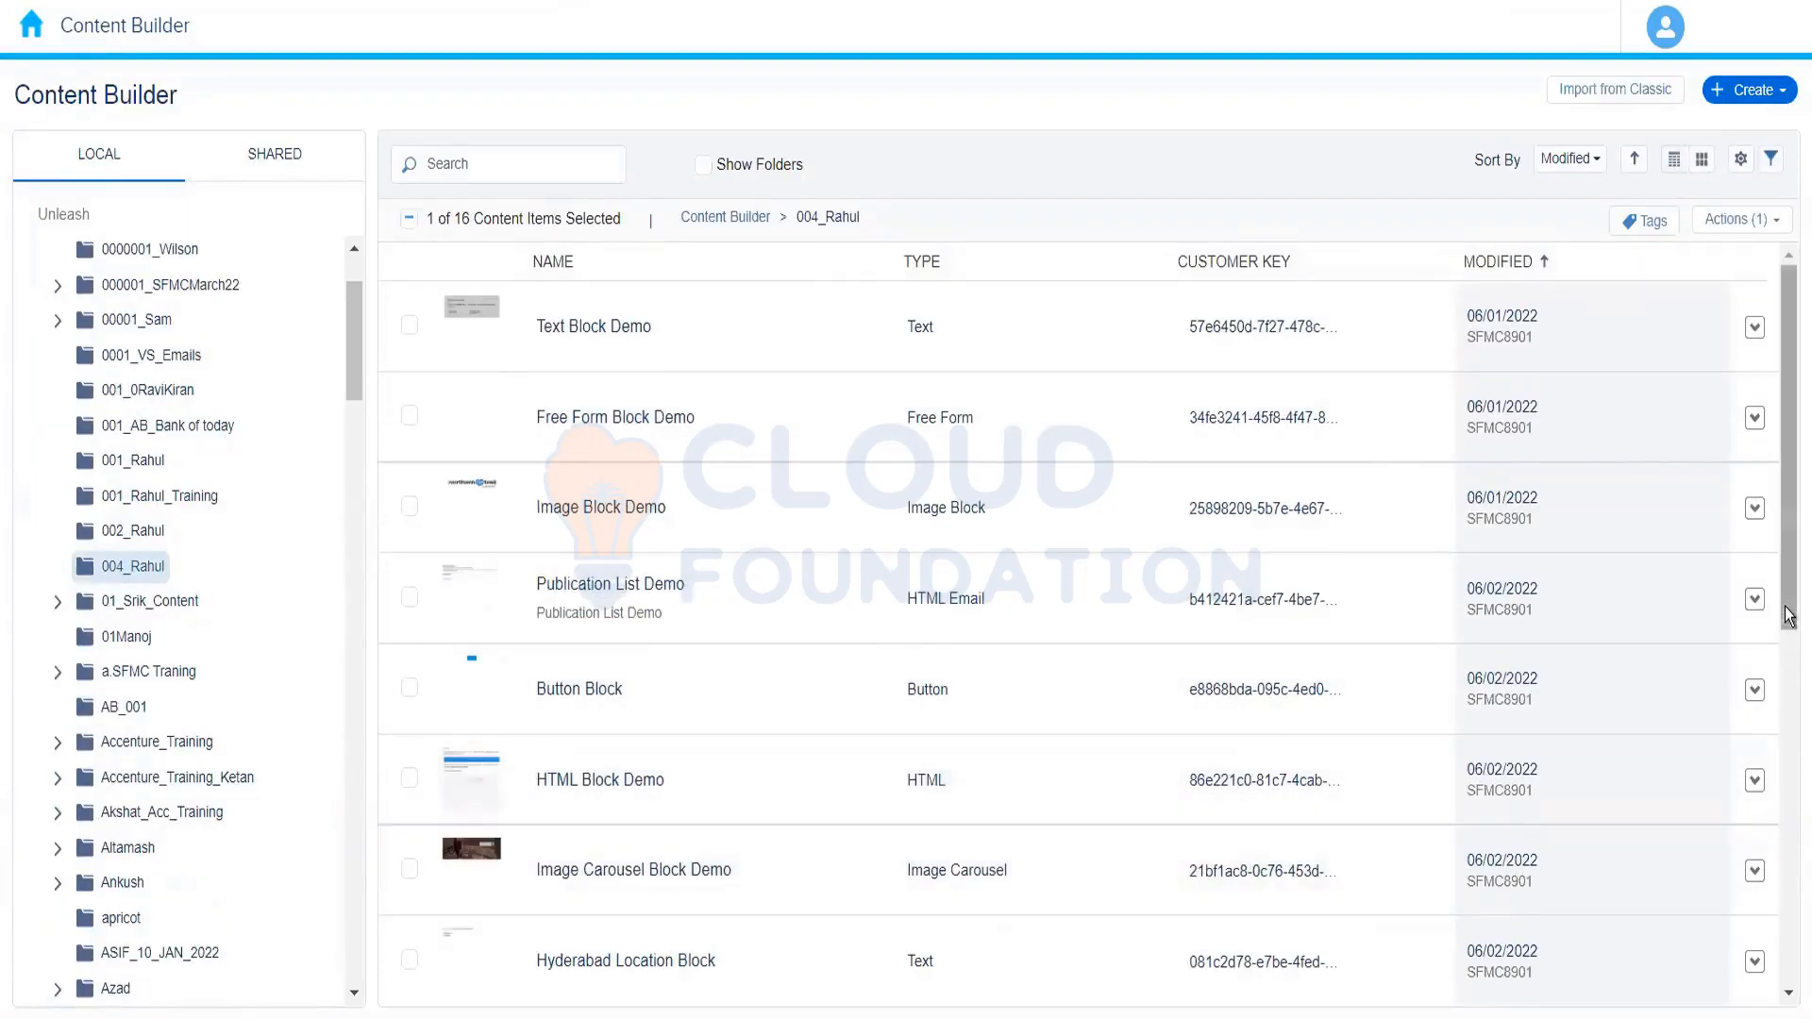
scroll(1788, 734, down, 1)
scroll(1788, 734, down, 5)
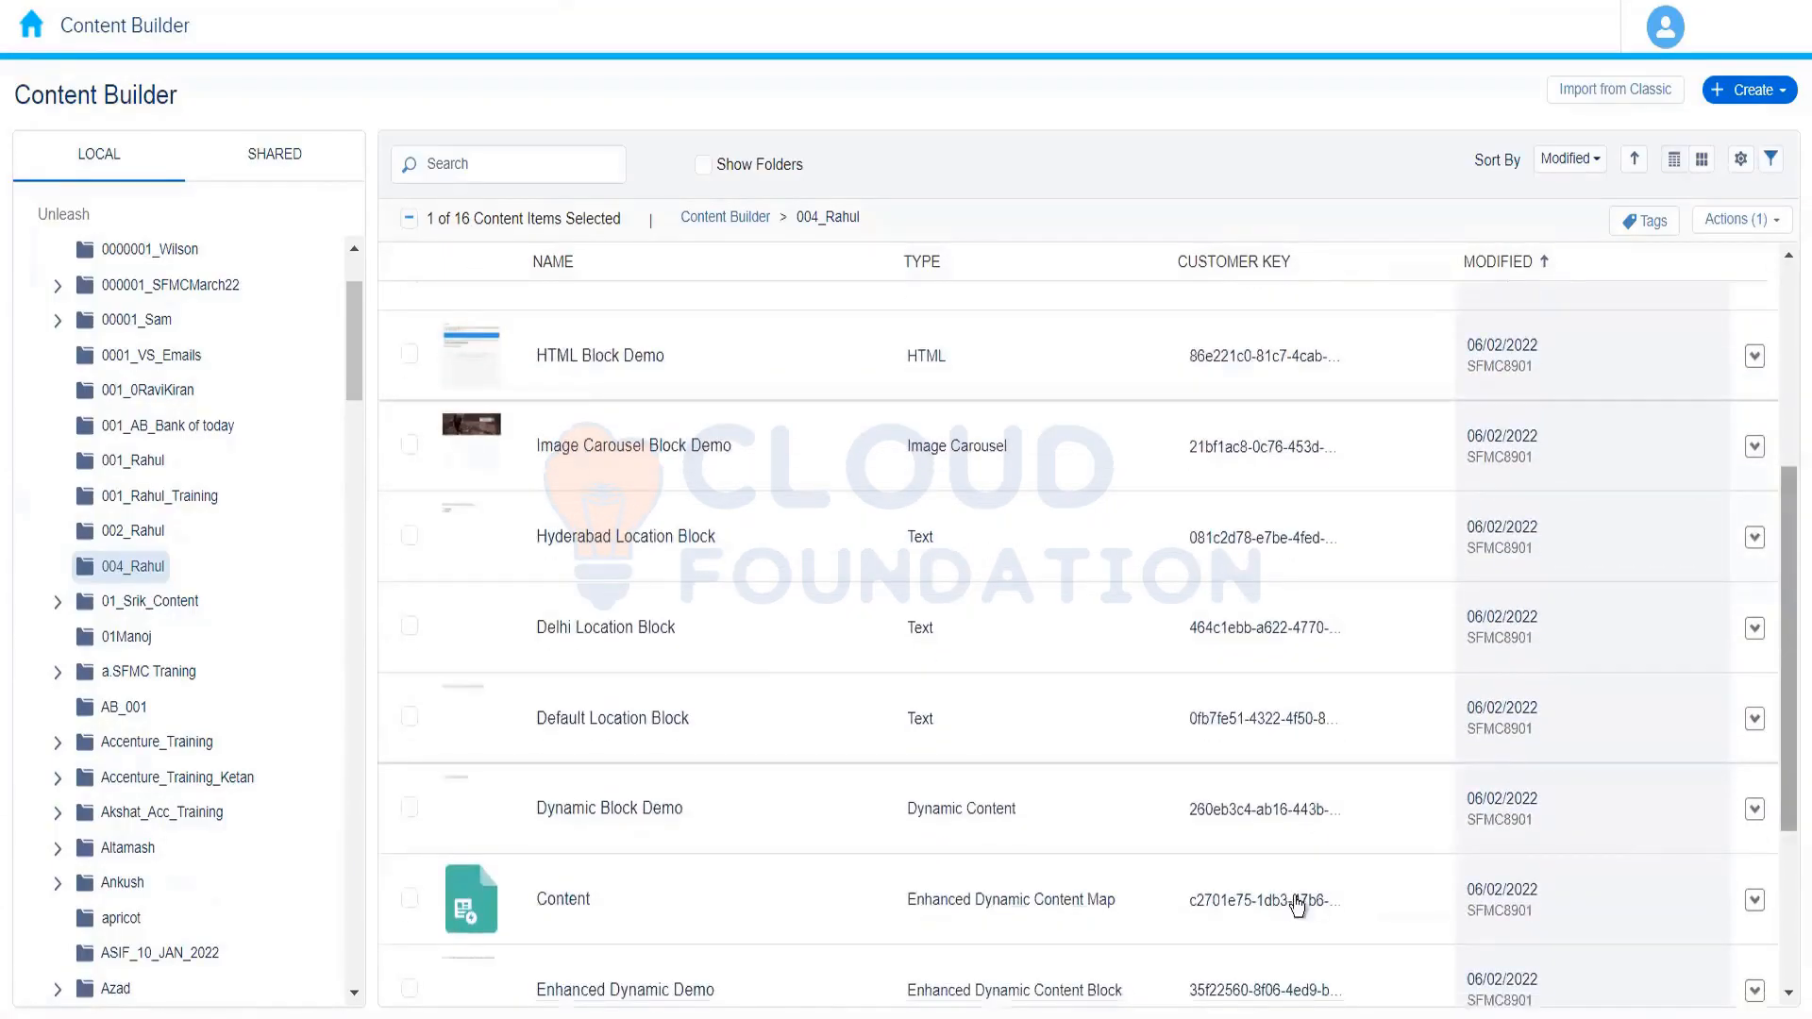
scroll(1788, 634, down, 4)
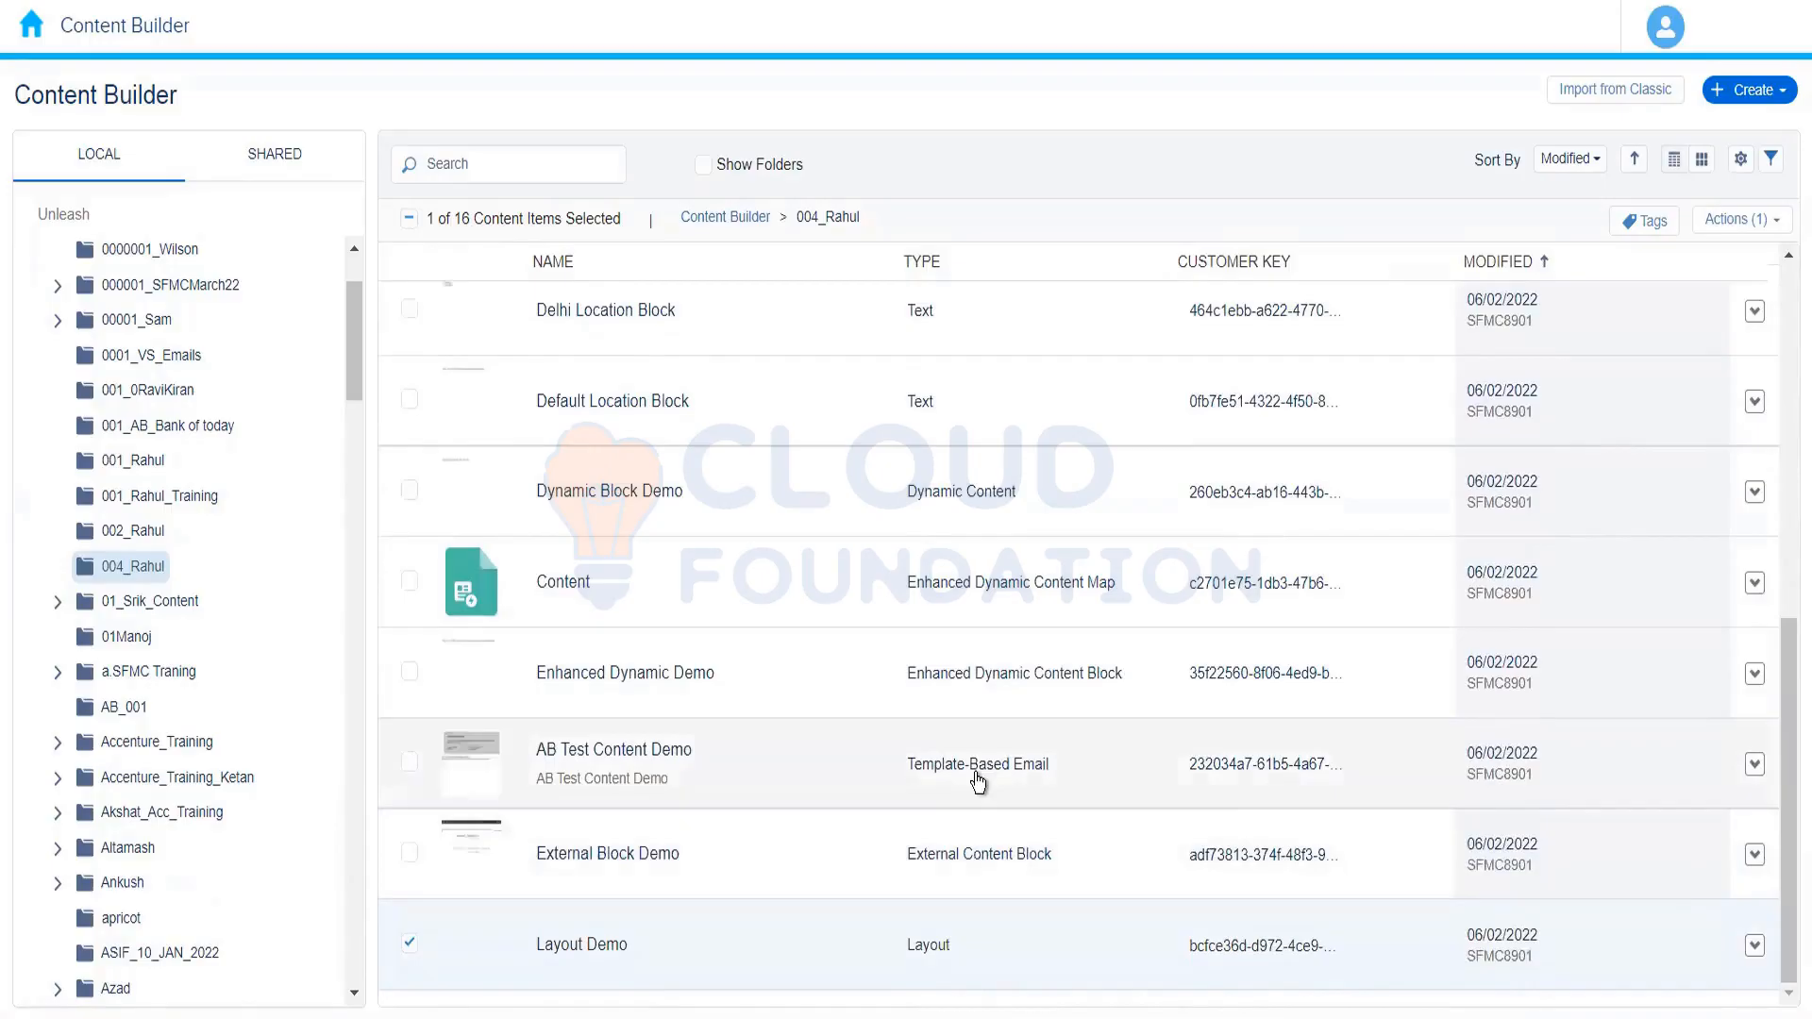
click(977, 780)
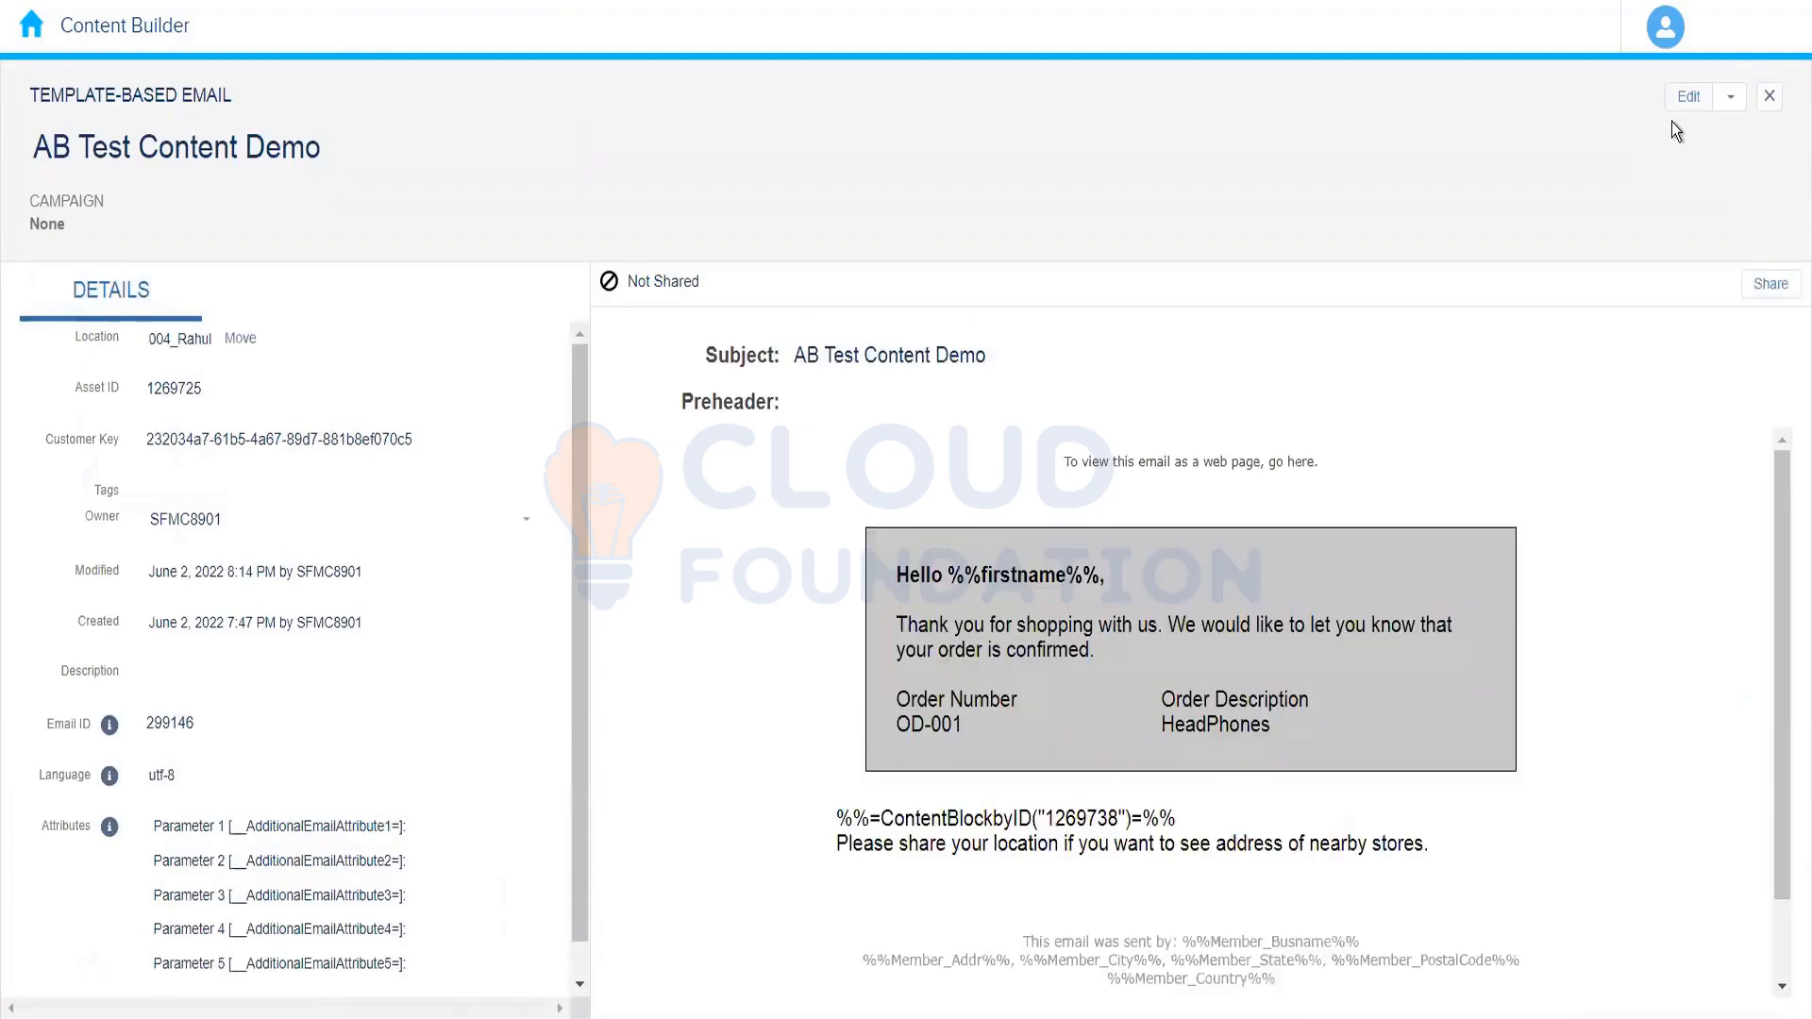
click(1730, 96)
click(1564, 160)
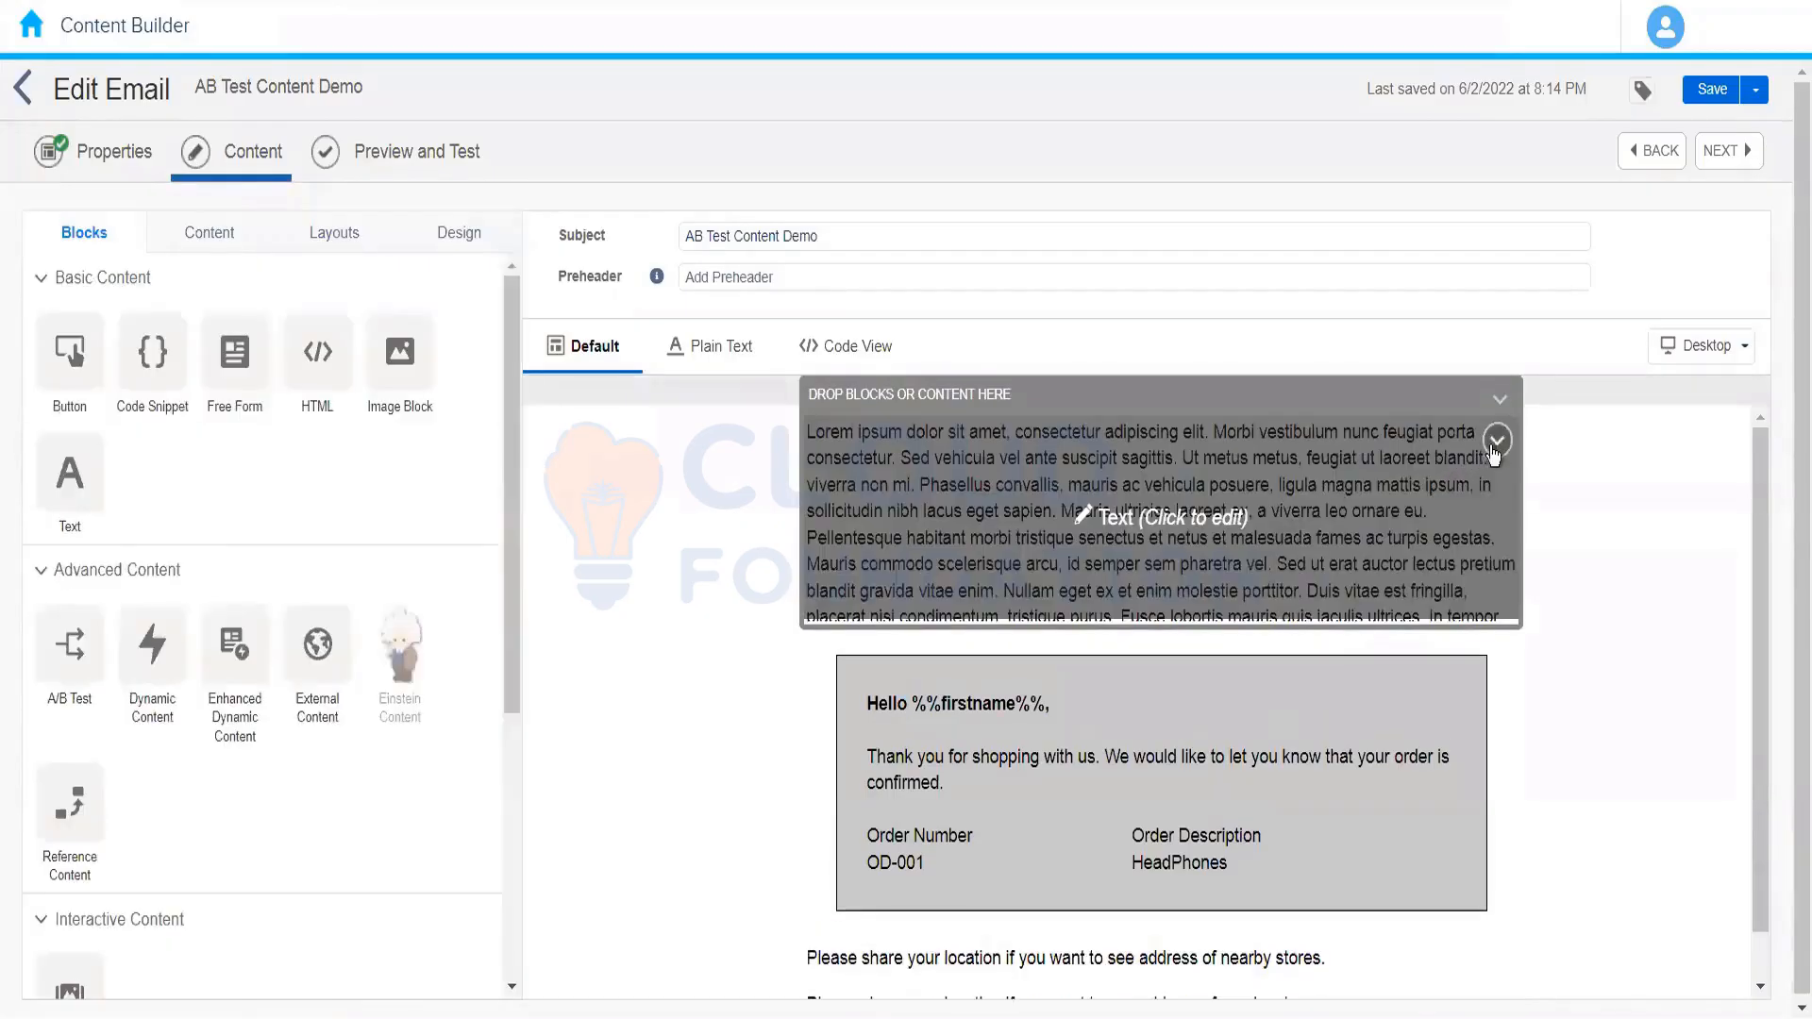
Delete the Lorem ipsum text block above the order confirmation text in the email
click(1497, 440)
click(1509, 554)
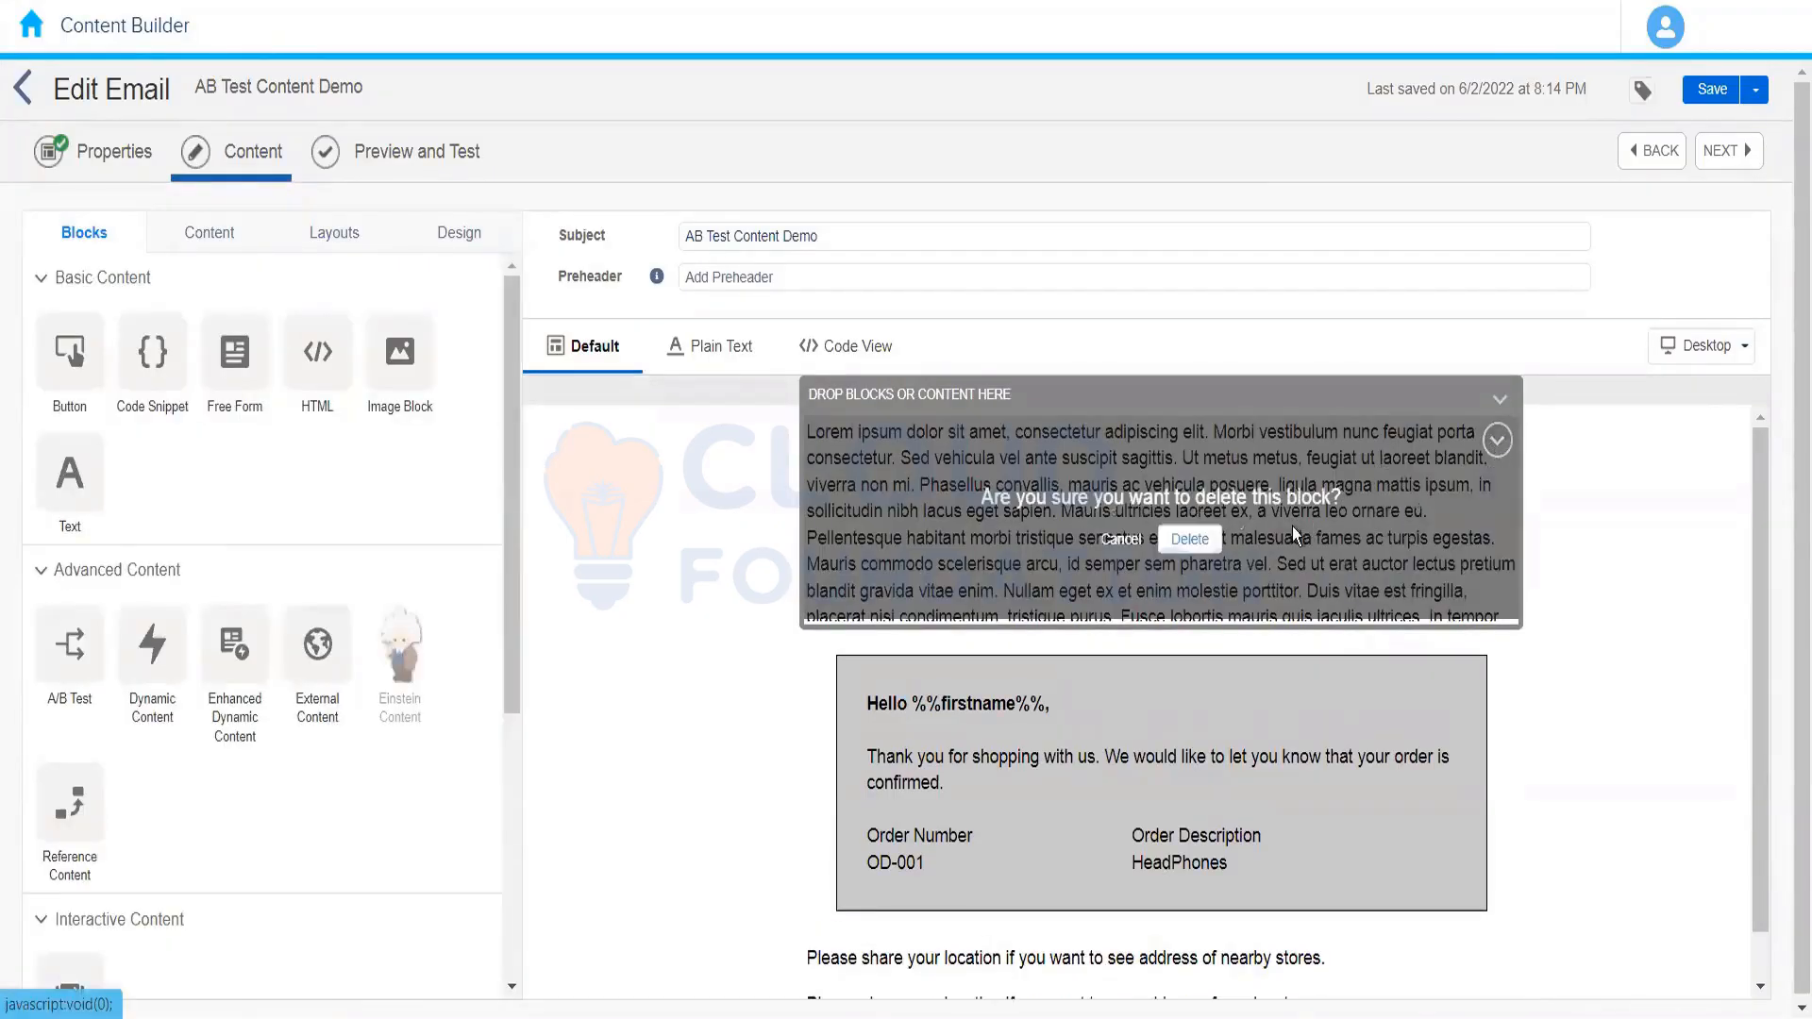
click(1187, 547)
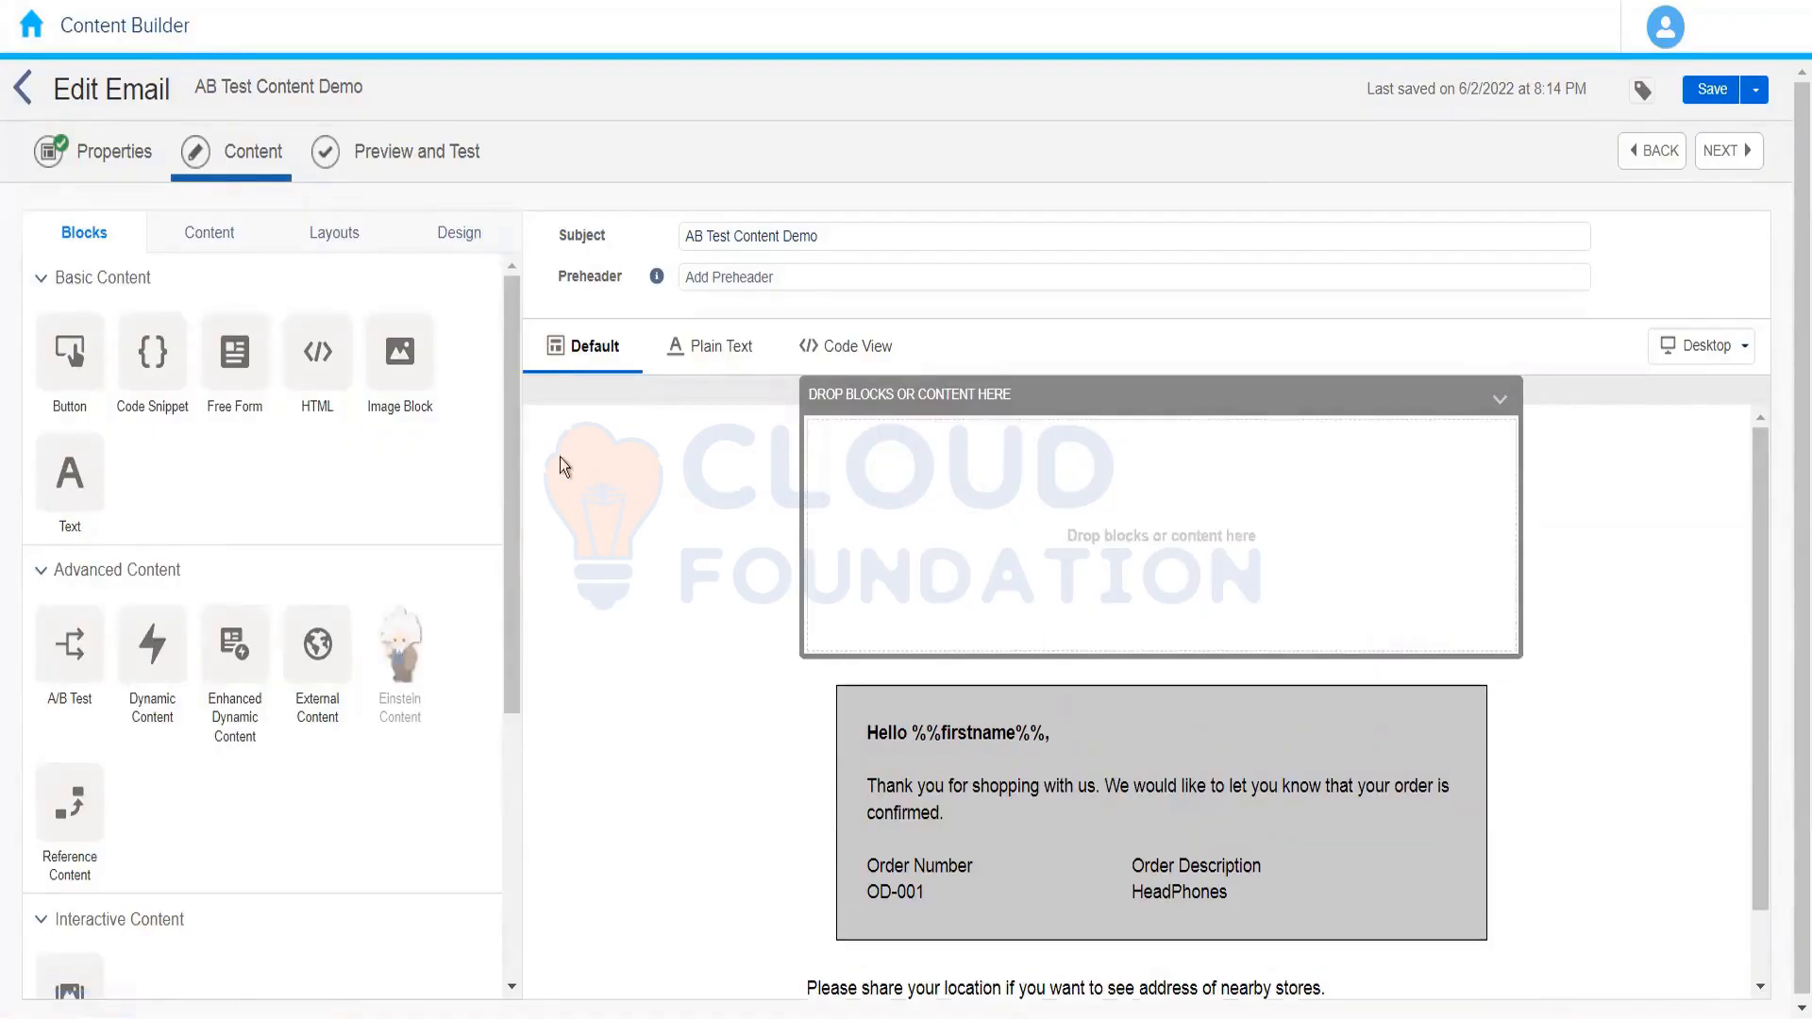
Place the saved Layout Demo content into the email's empty drop area and finish editing it
click(196, 247)
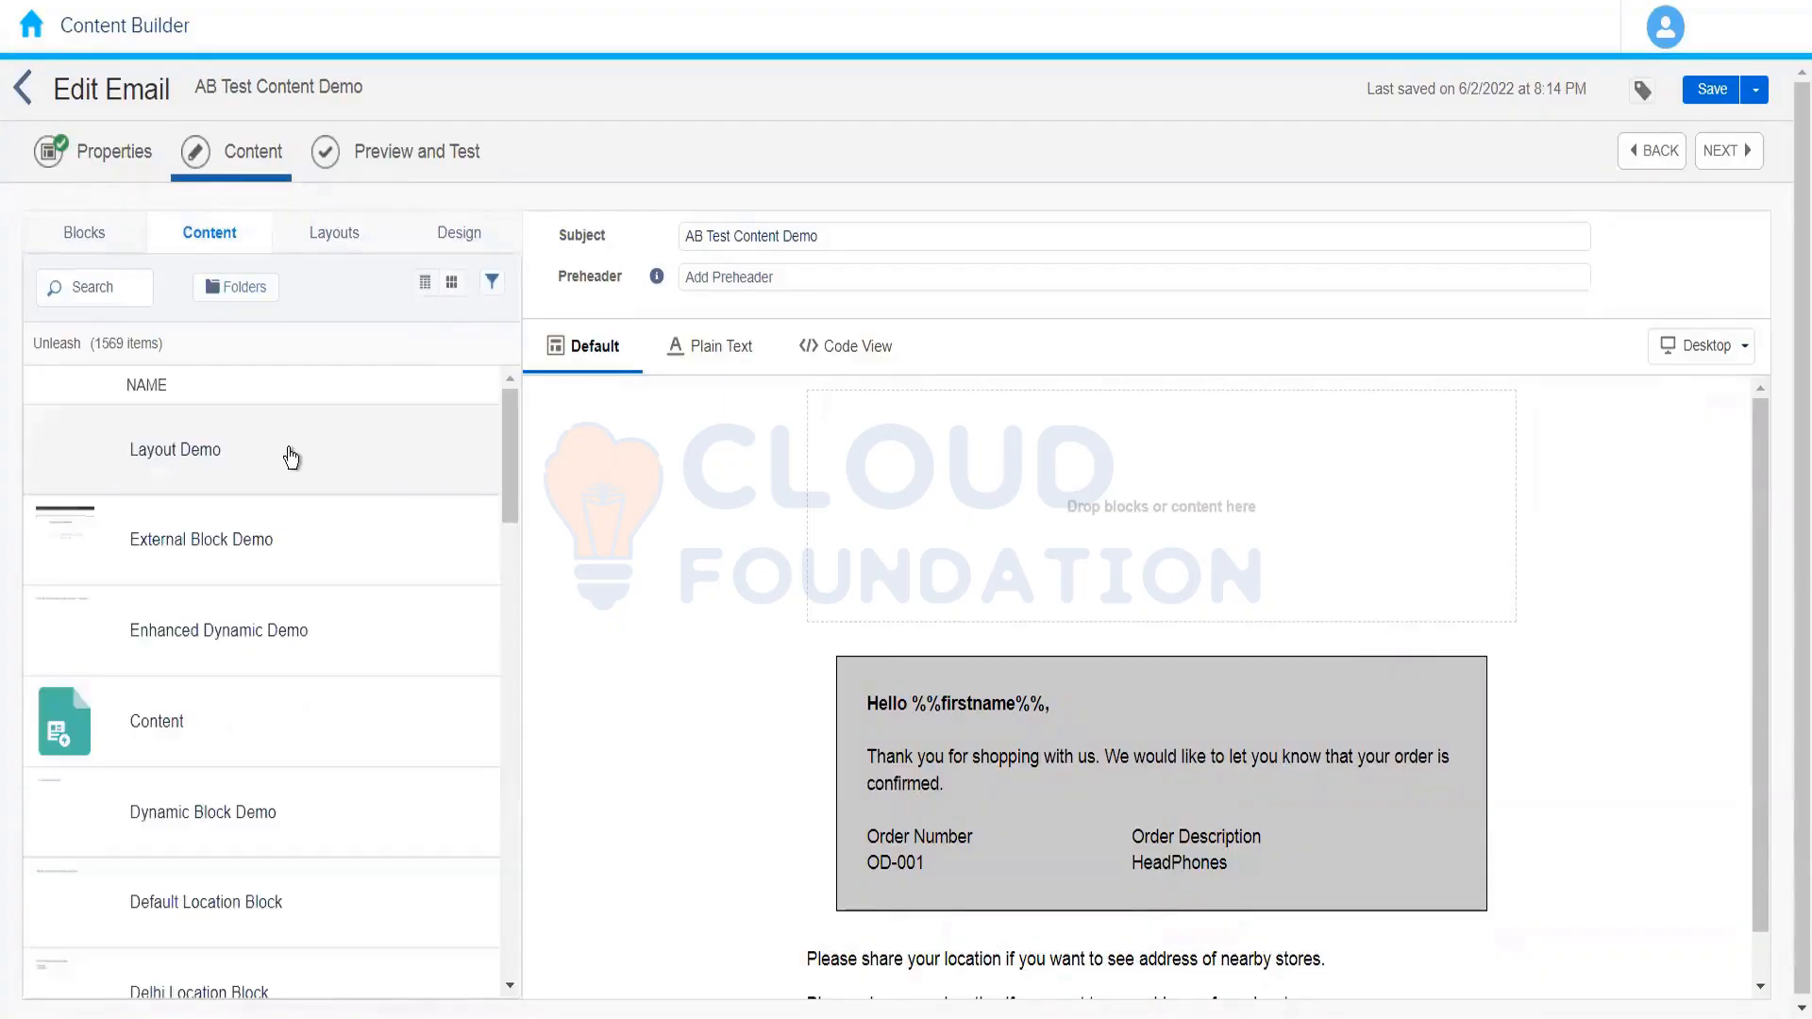
drag(291, 457, 934, 477)
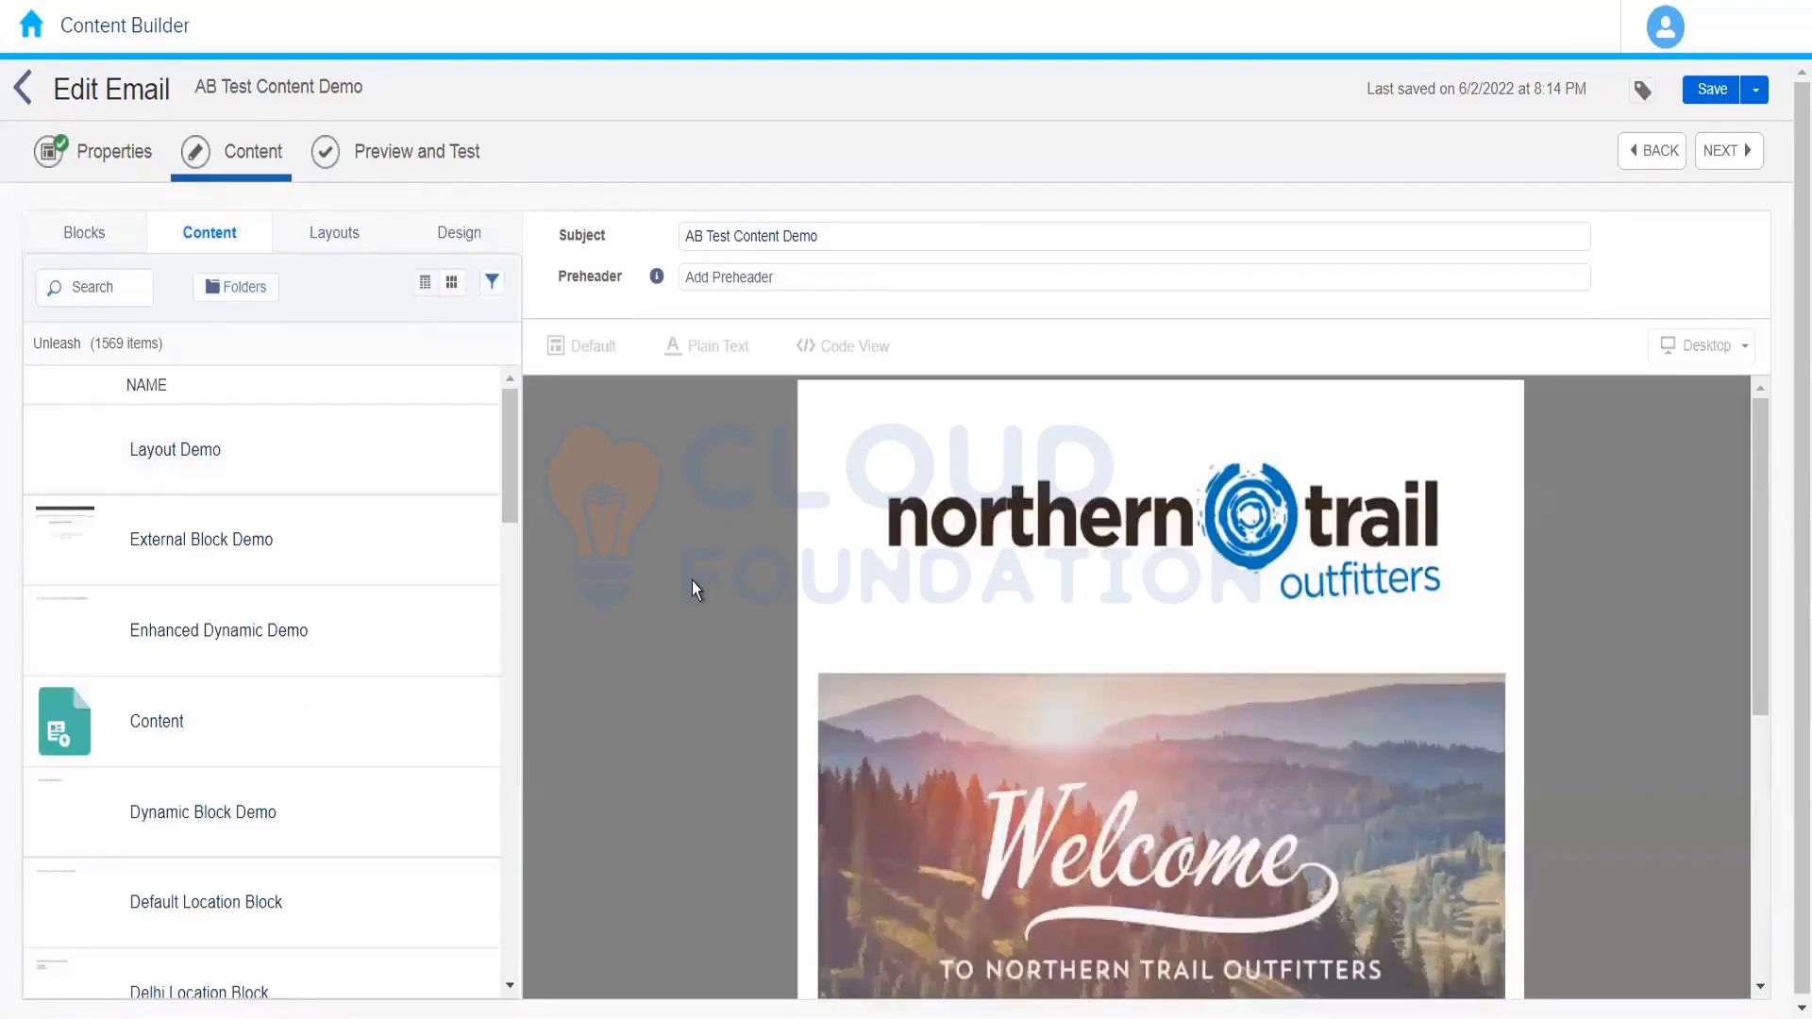
click(476, 970)
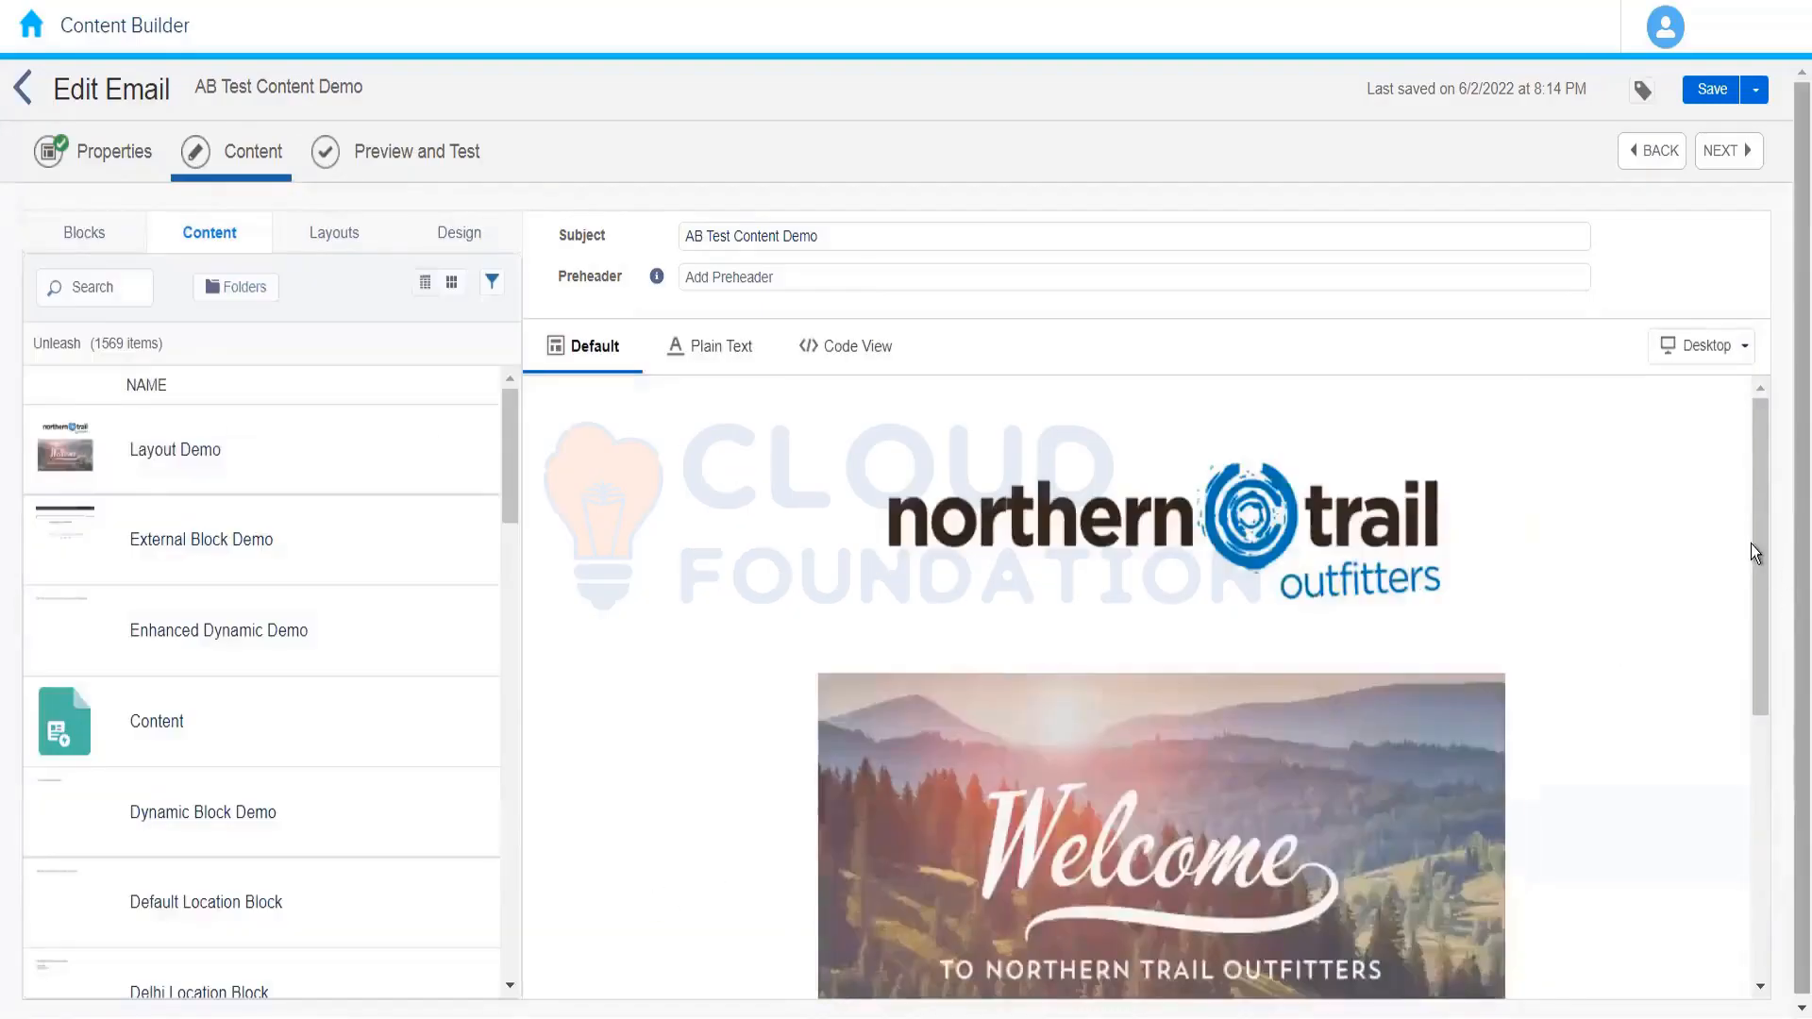
Review how the inserted layout images and the order confirmation text are arranged in the email
scroll(1745, 660, down, 4)
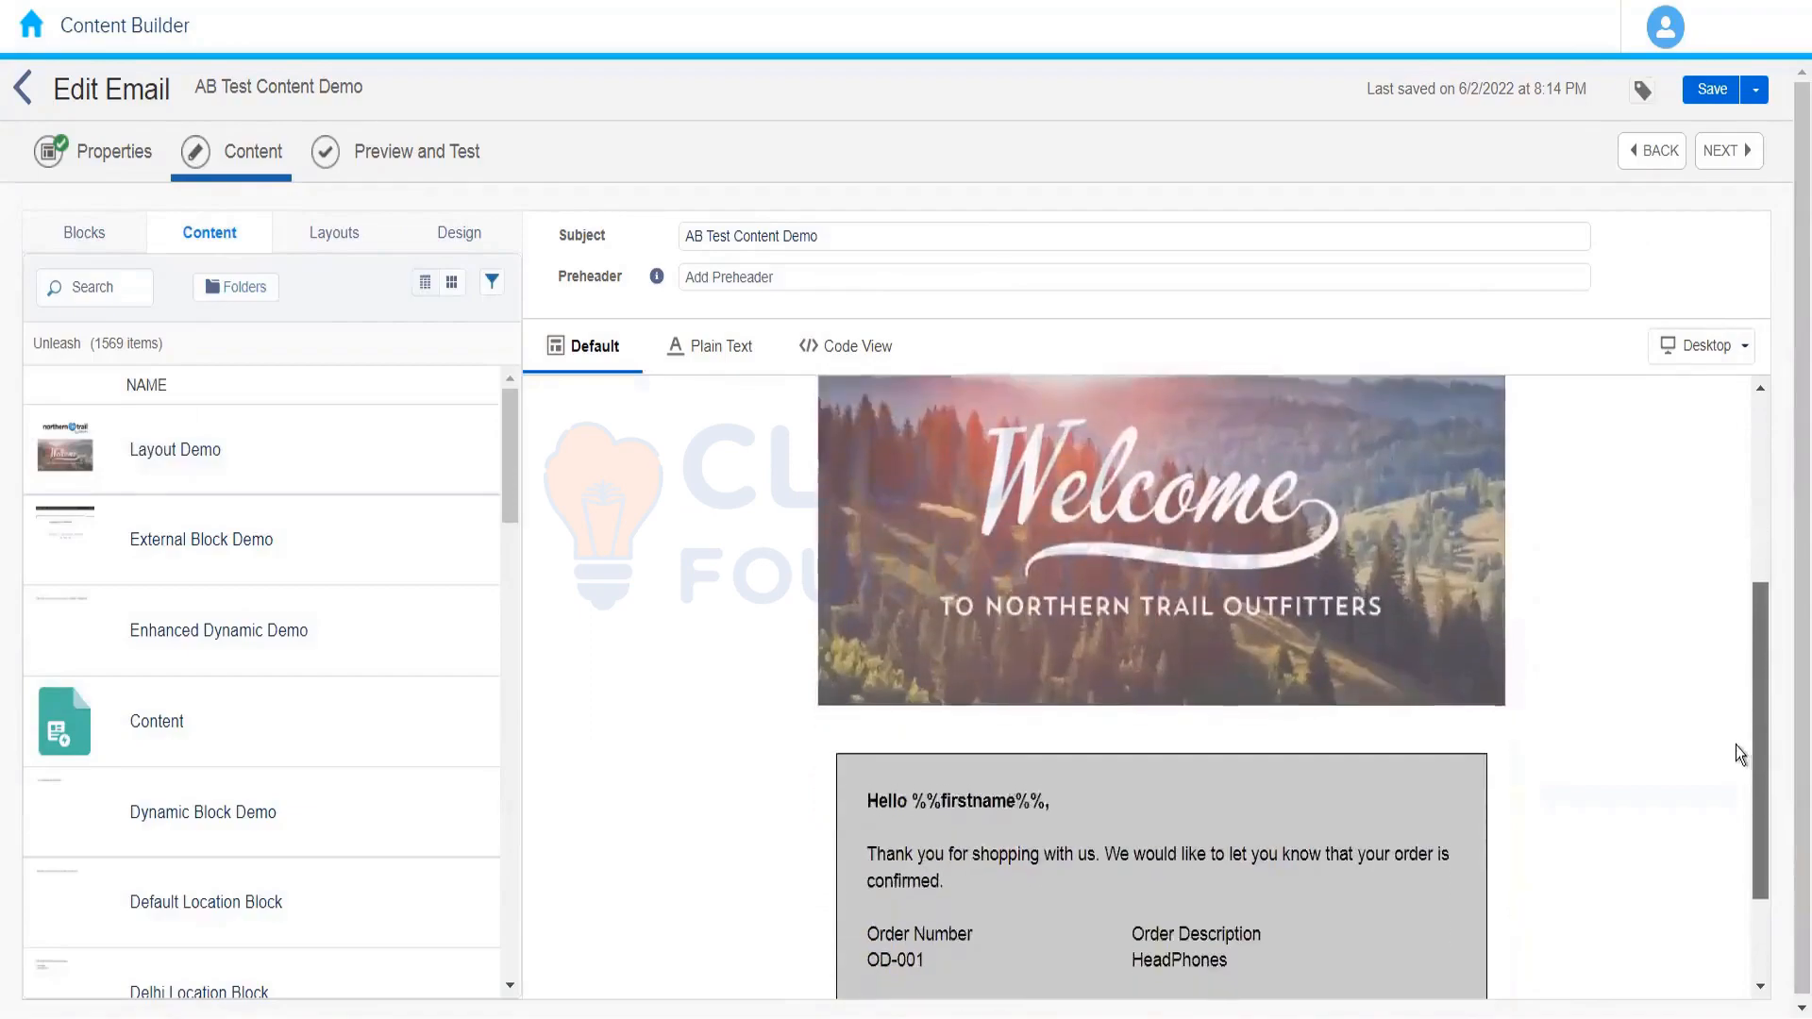
scroll(1742, 636, up, 2)
scroll(1751, 592, up, 1)
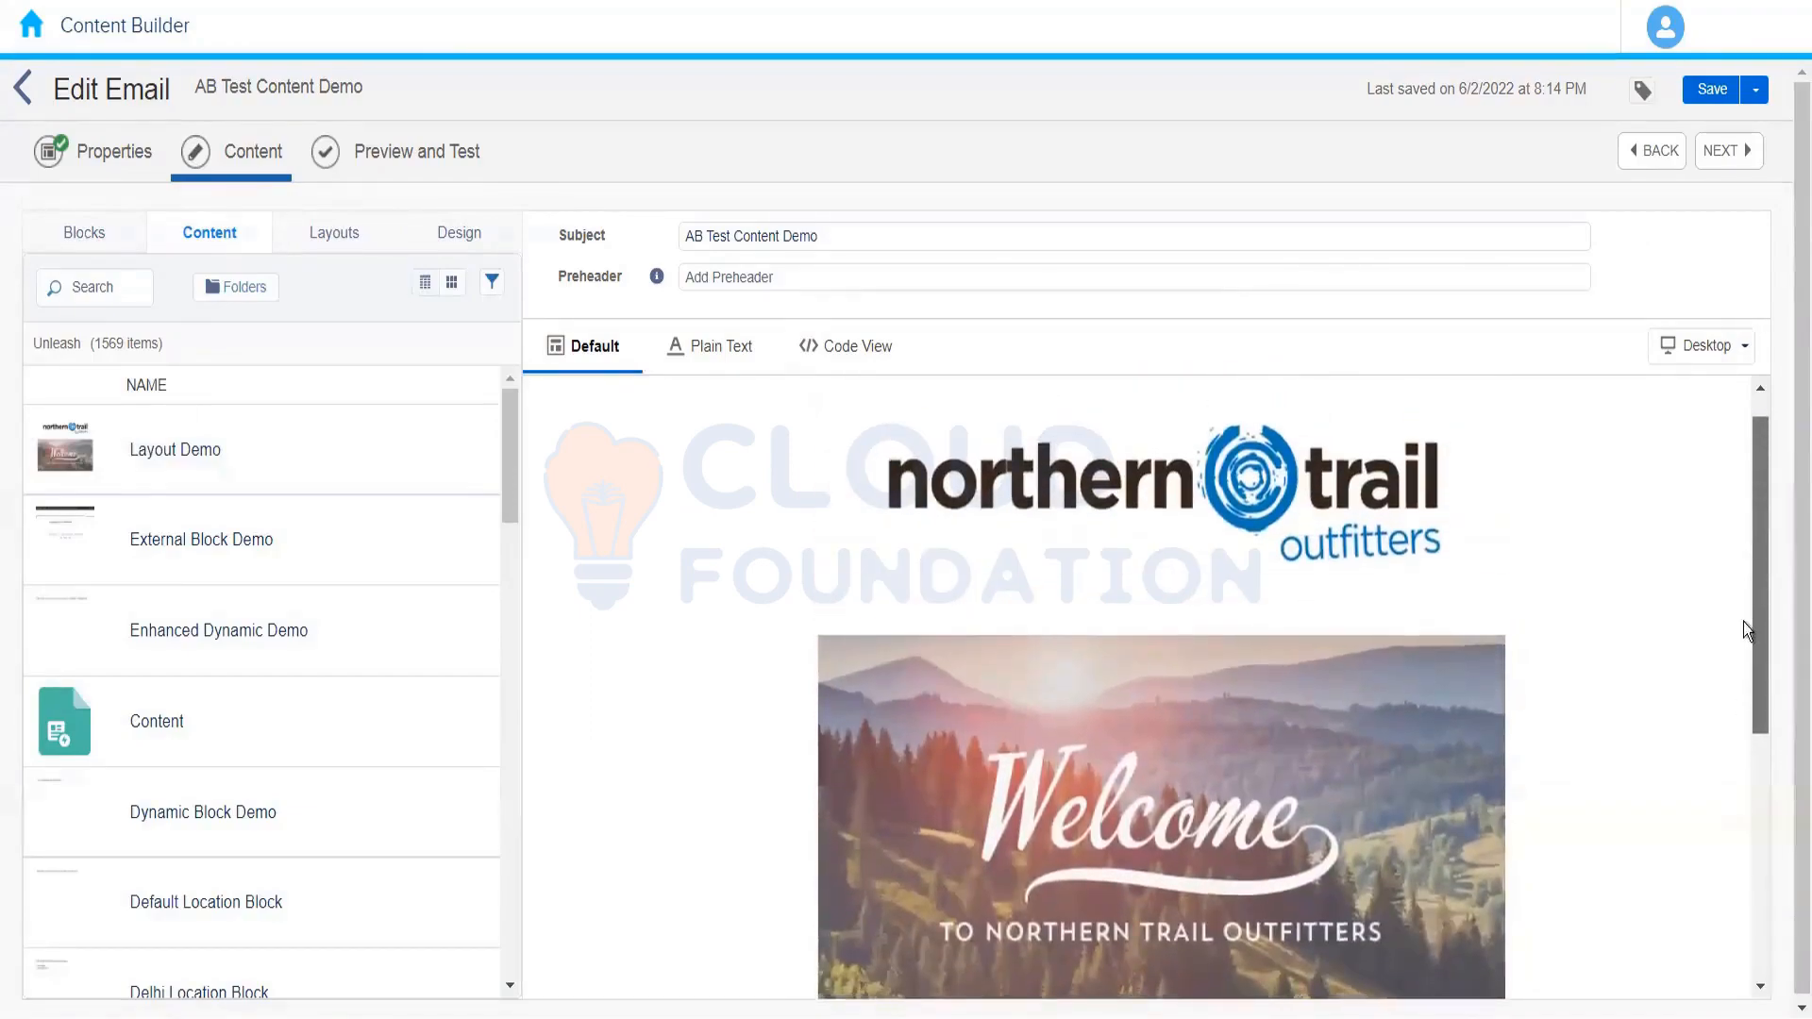
scroll(1742, 632, down, 2)
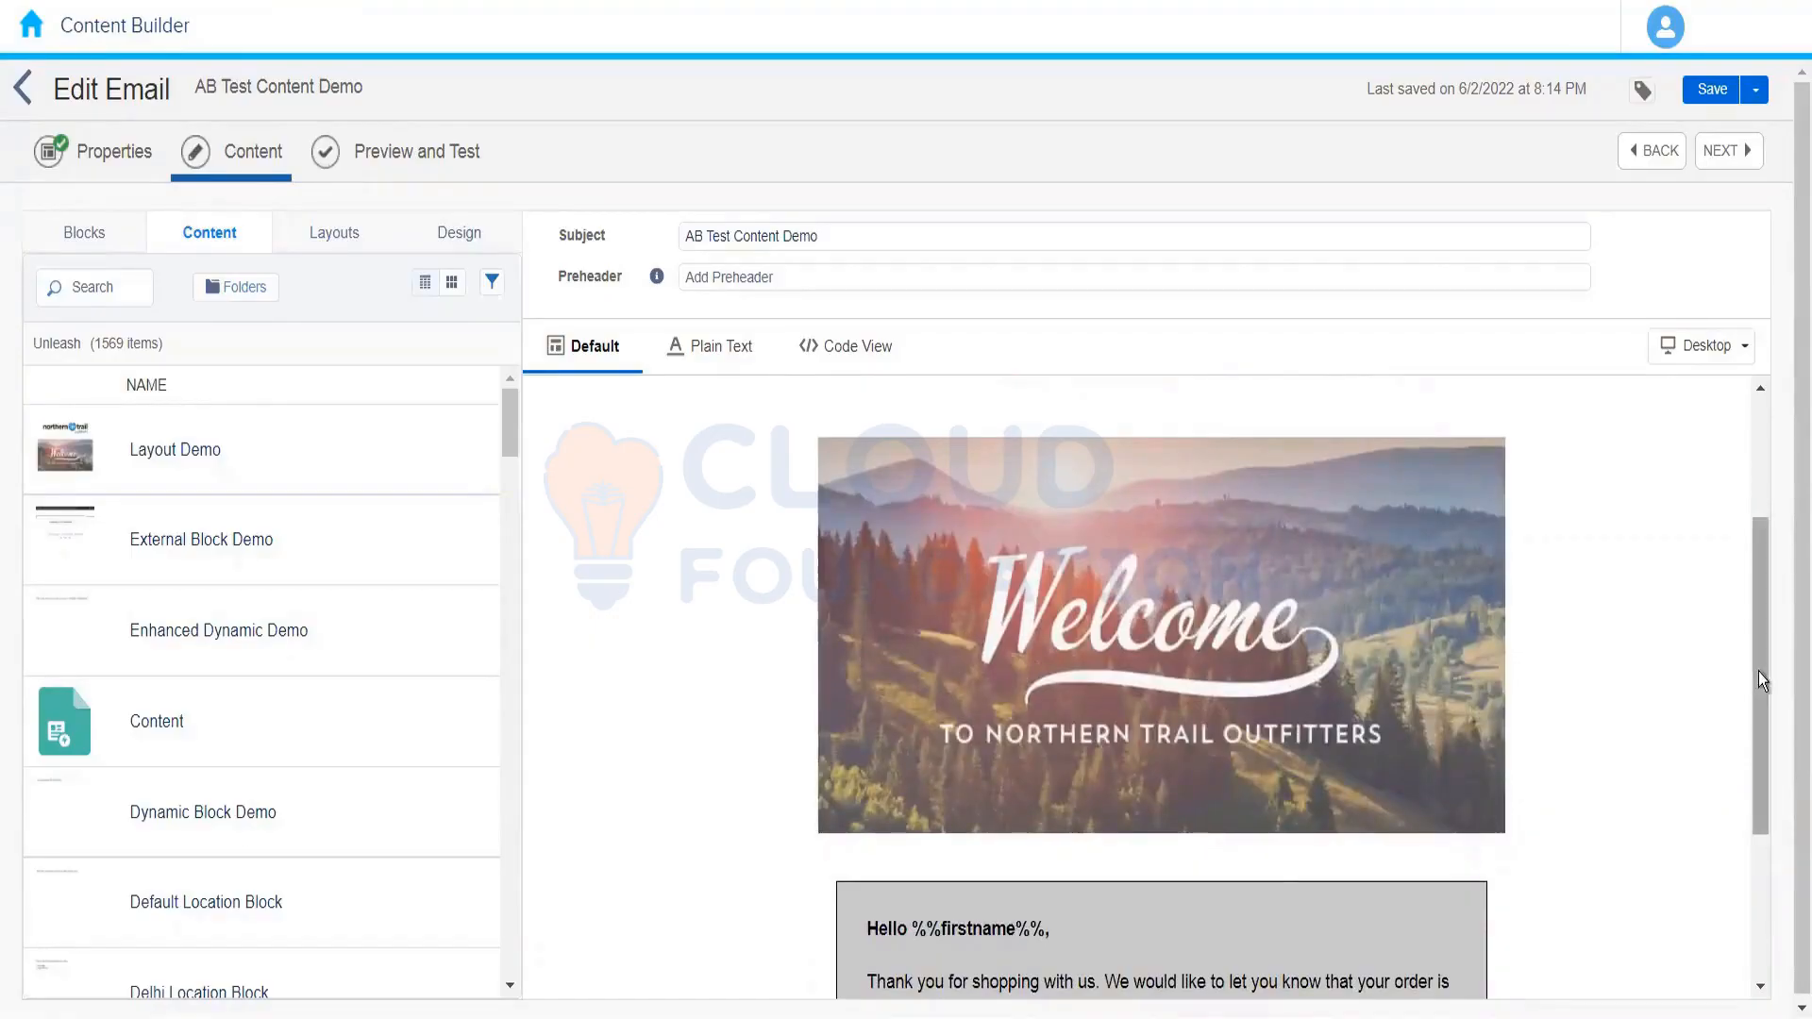
scroll(1758, 671, down, 1)
scroll(1774, 901, down, 2)
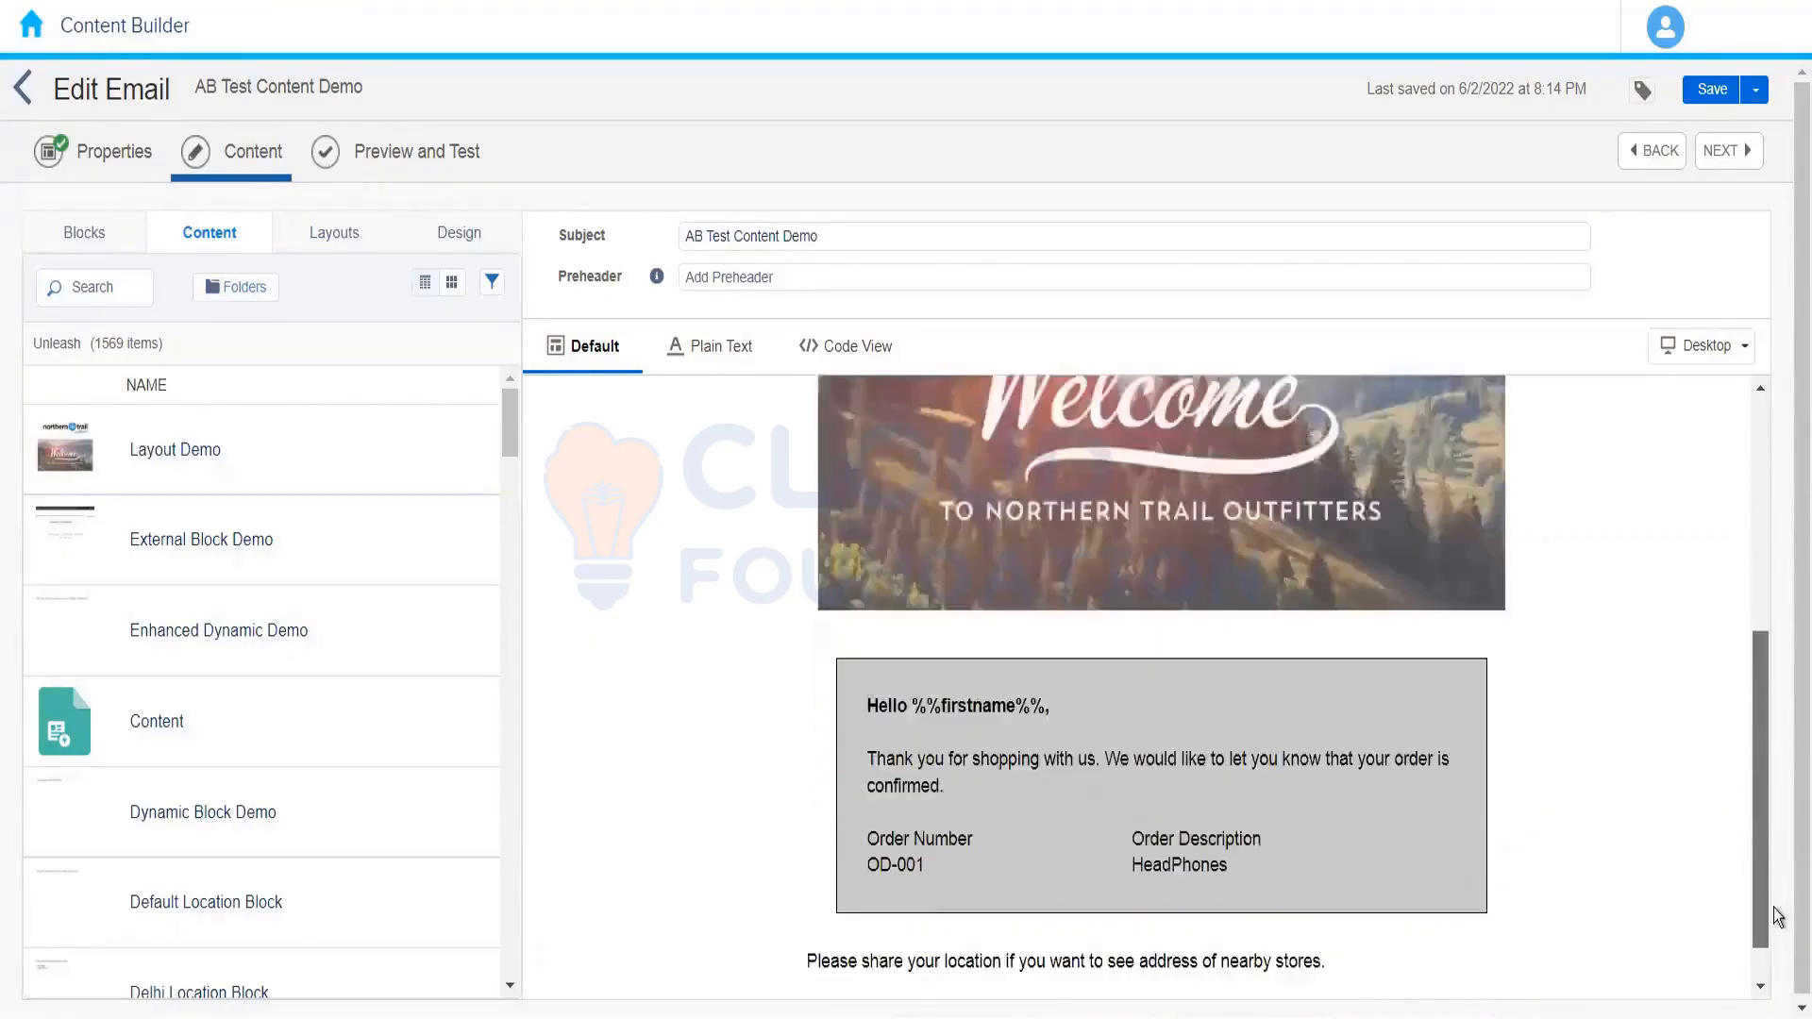
drag(1774, 907, 1775, 347)
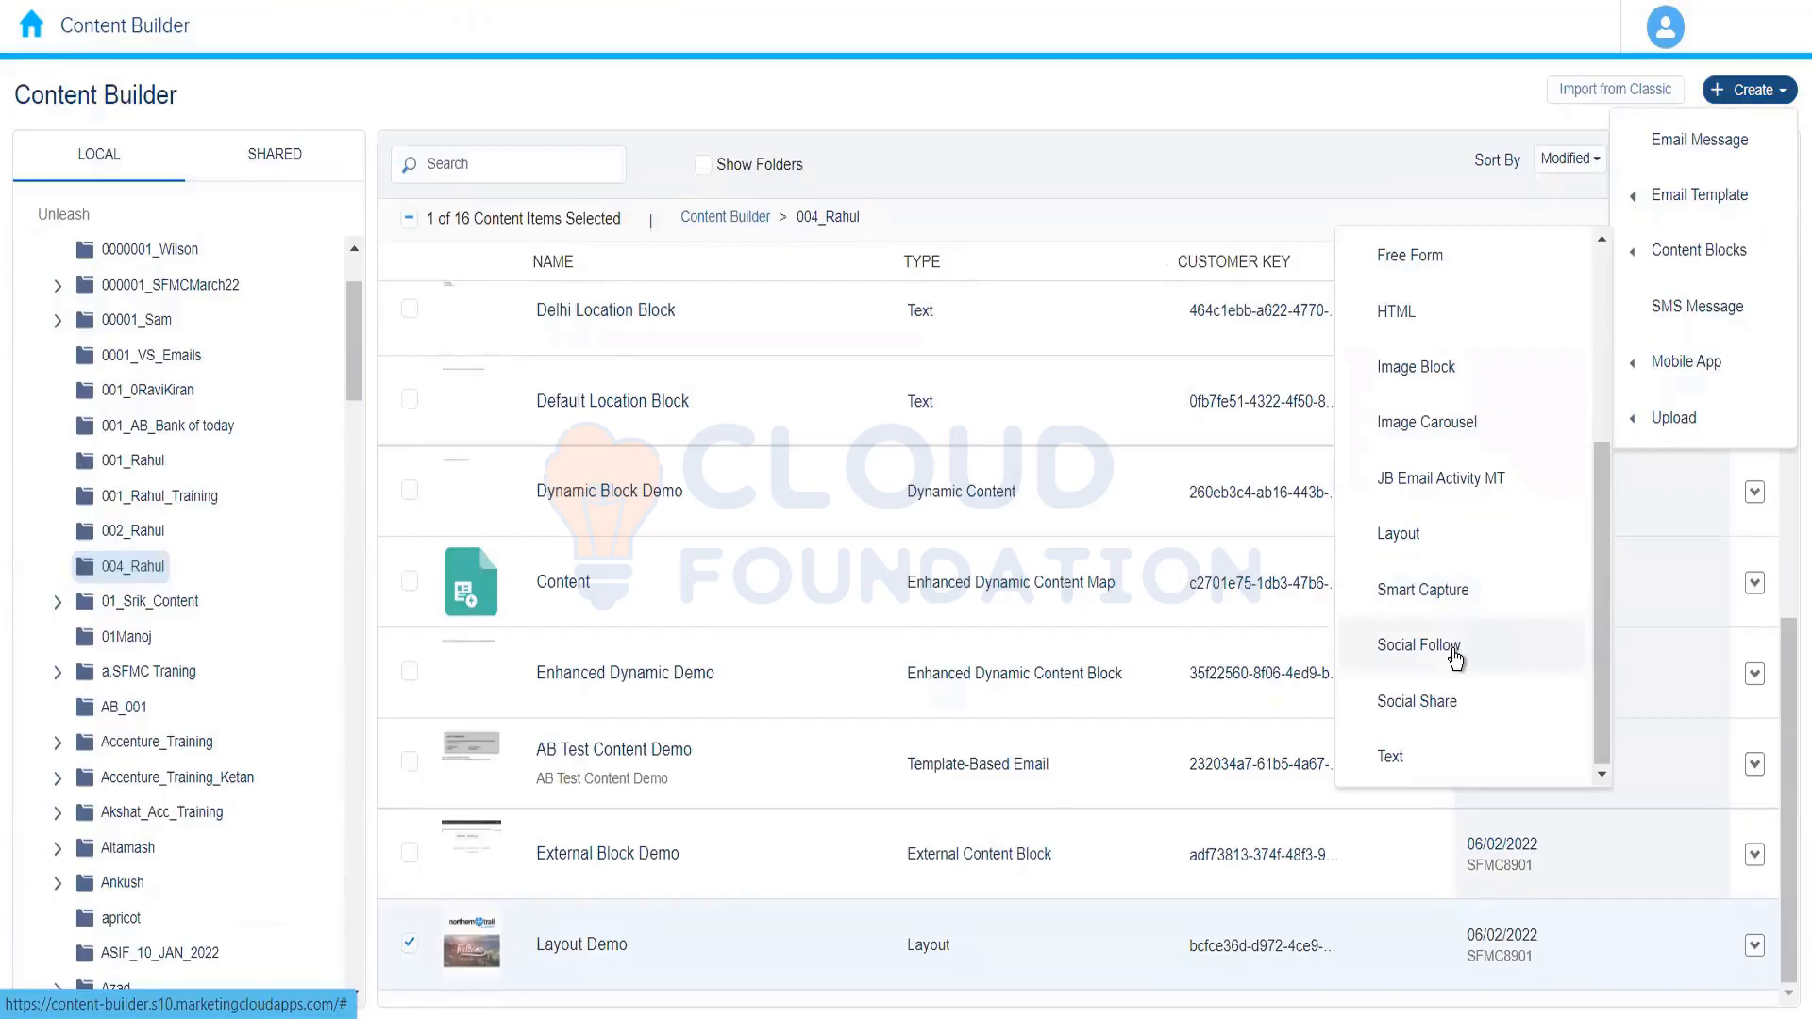
Create a Social Follow content block and add LinkedIn to its social networks
click(1454, 651)
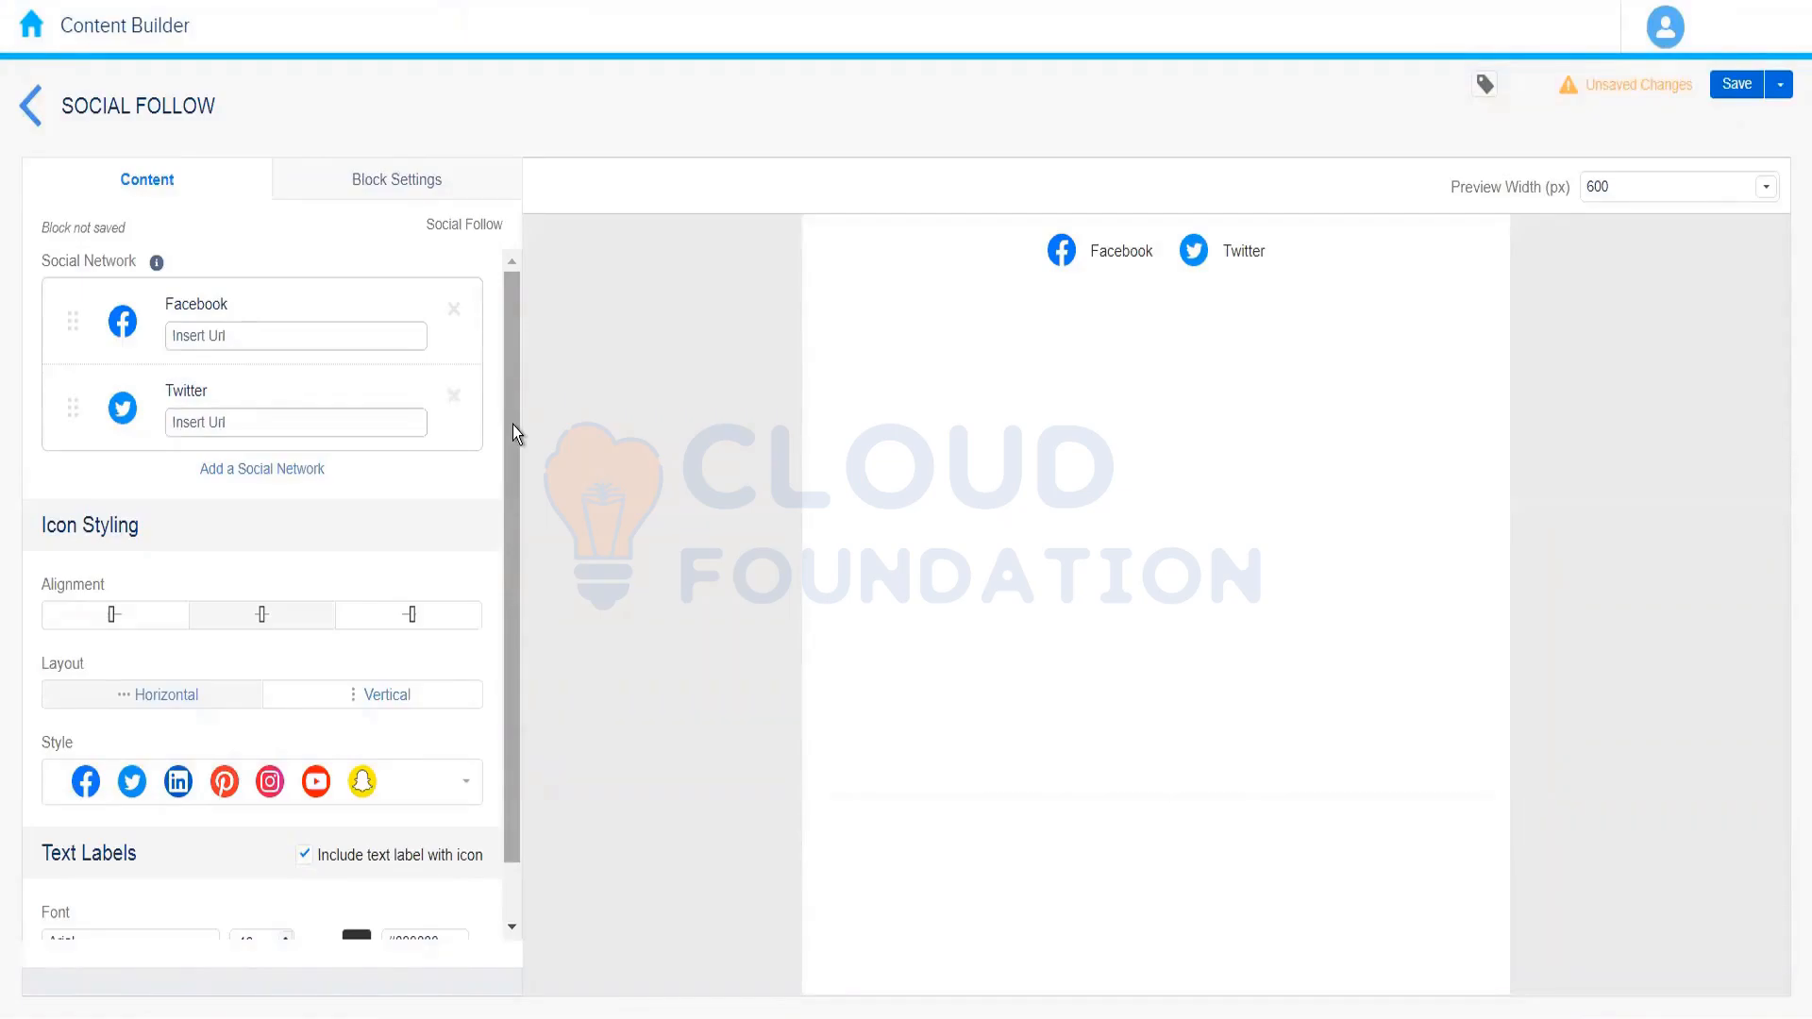
click(289, 478)
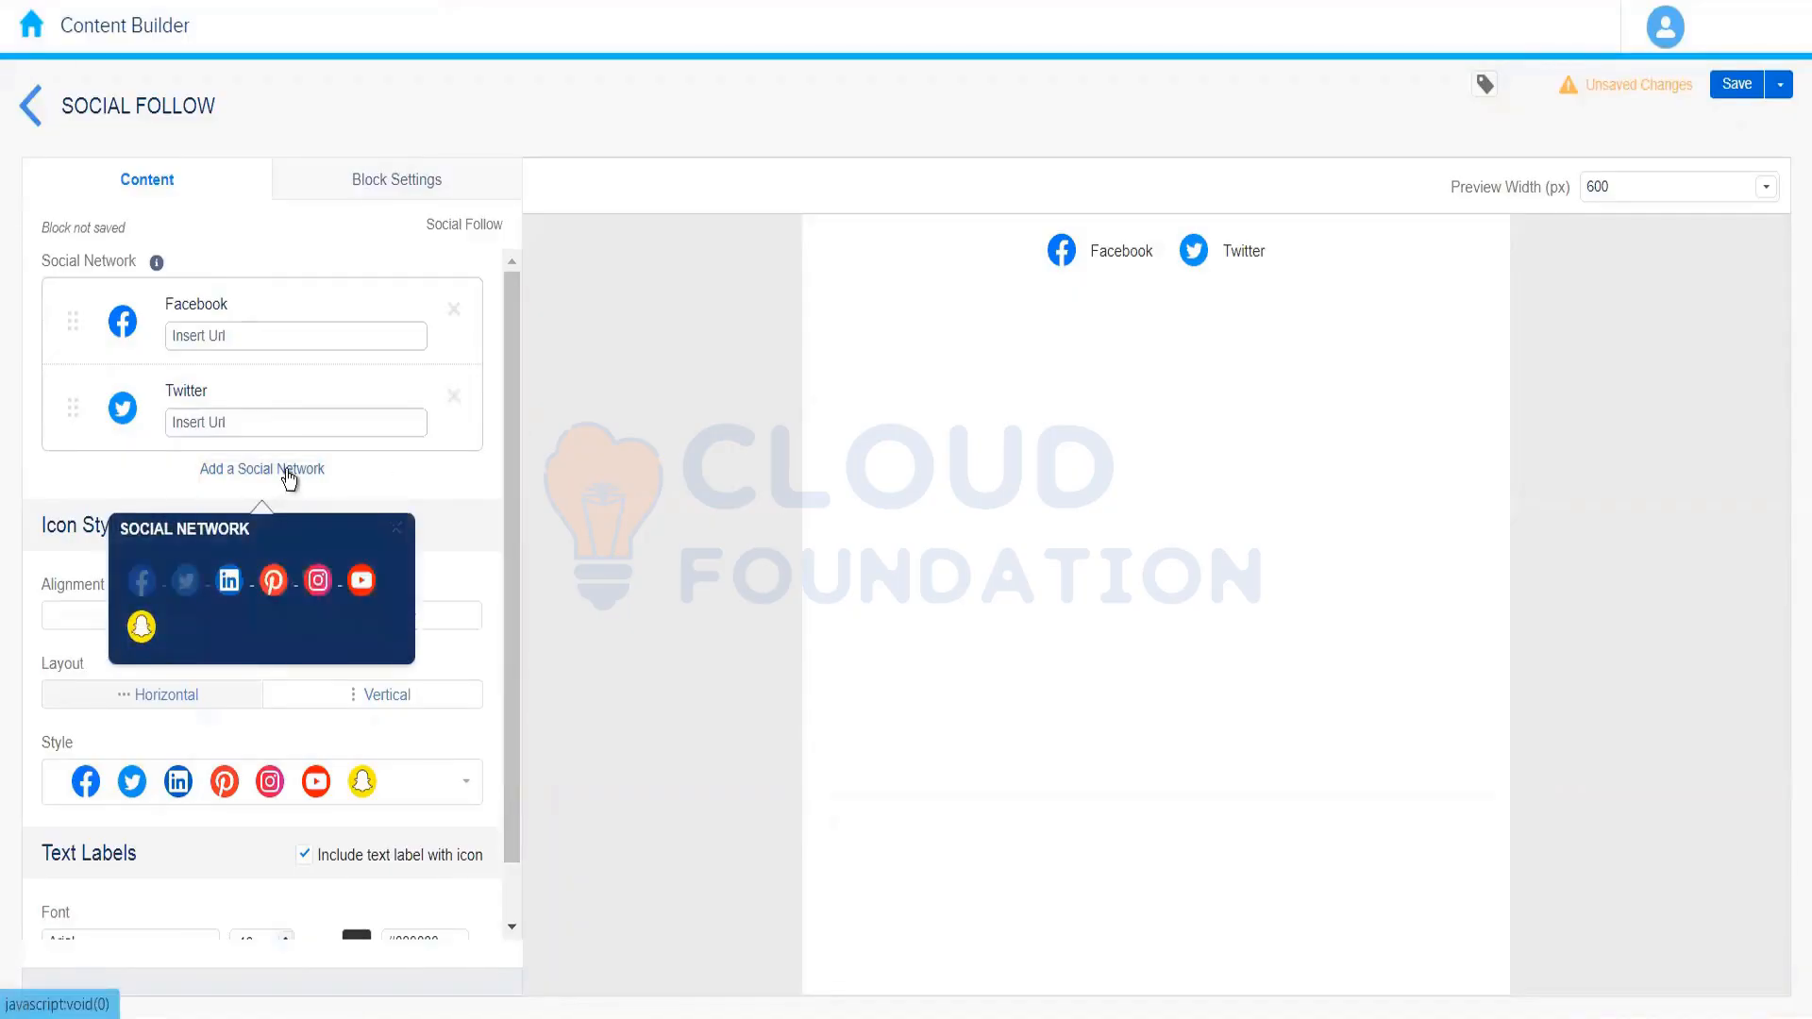
click(228, 581)
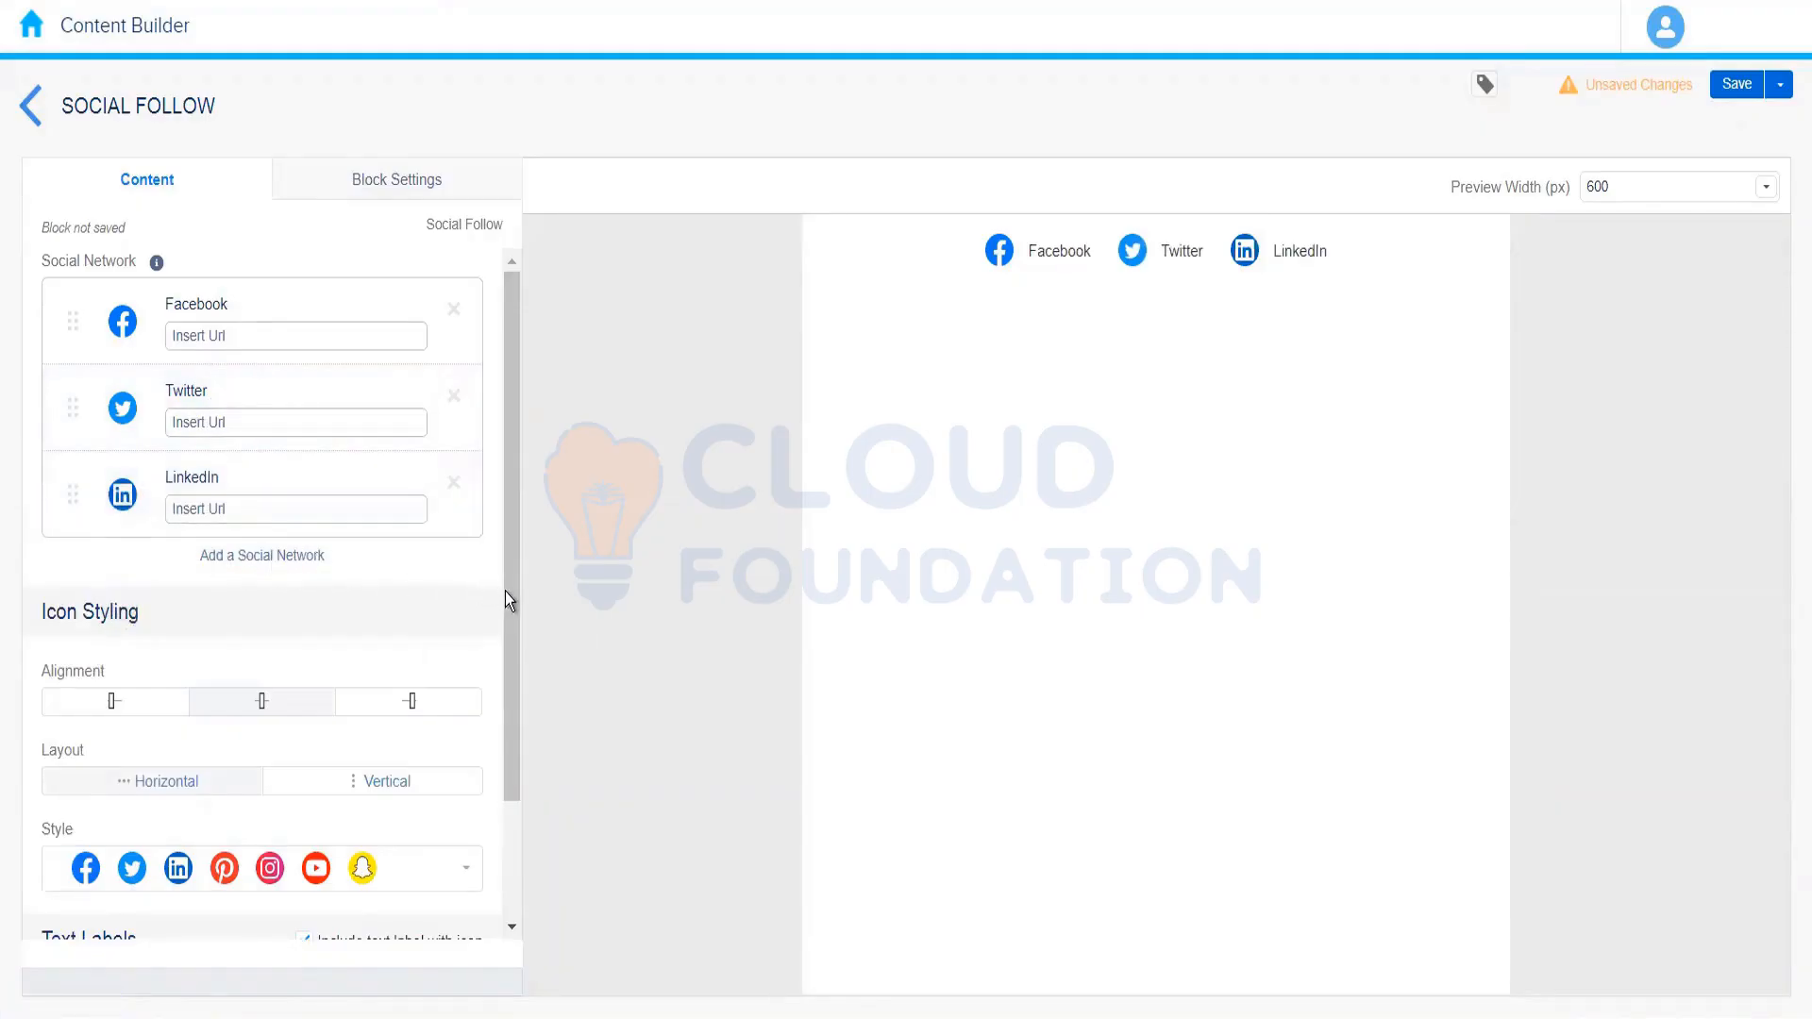
click(345, 335)
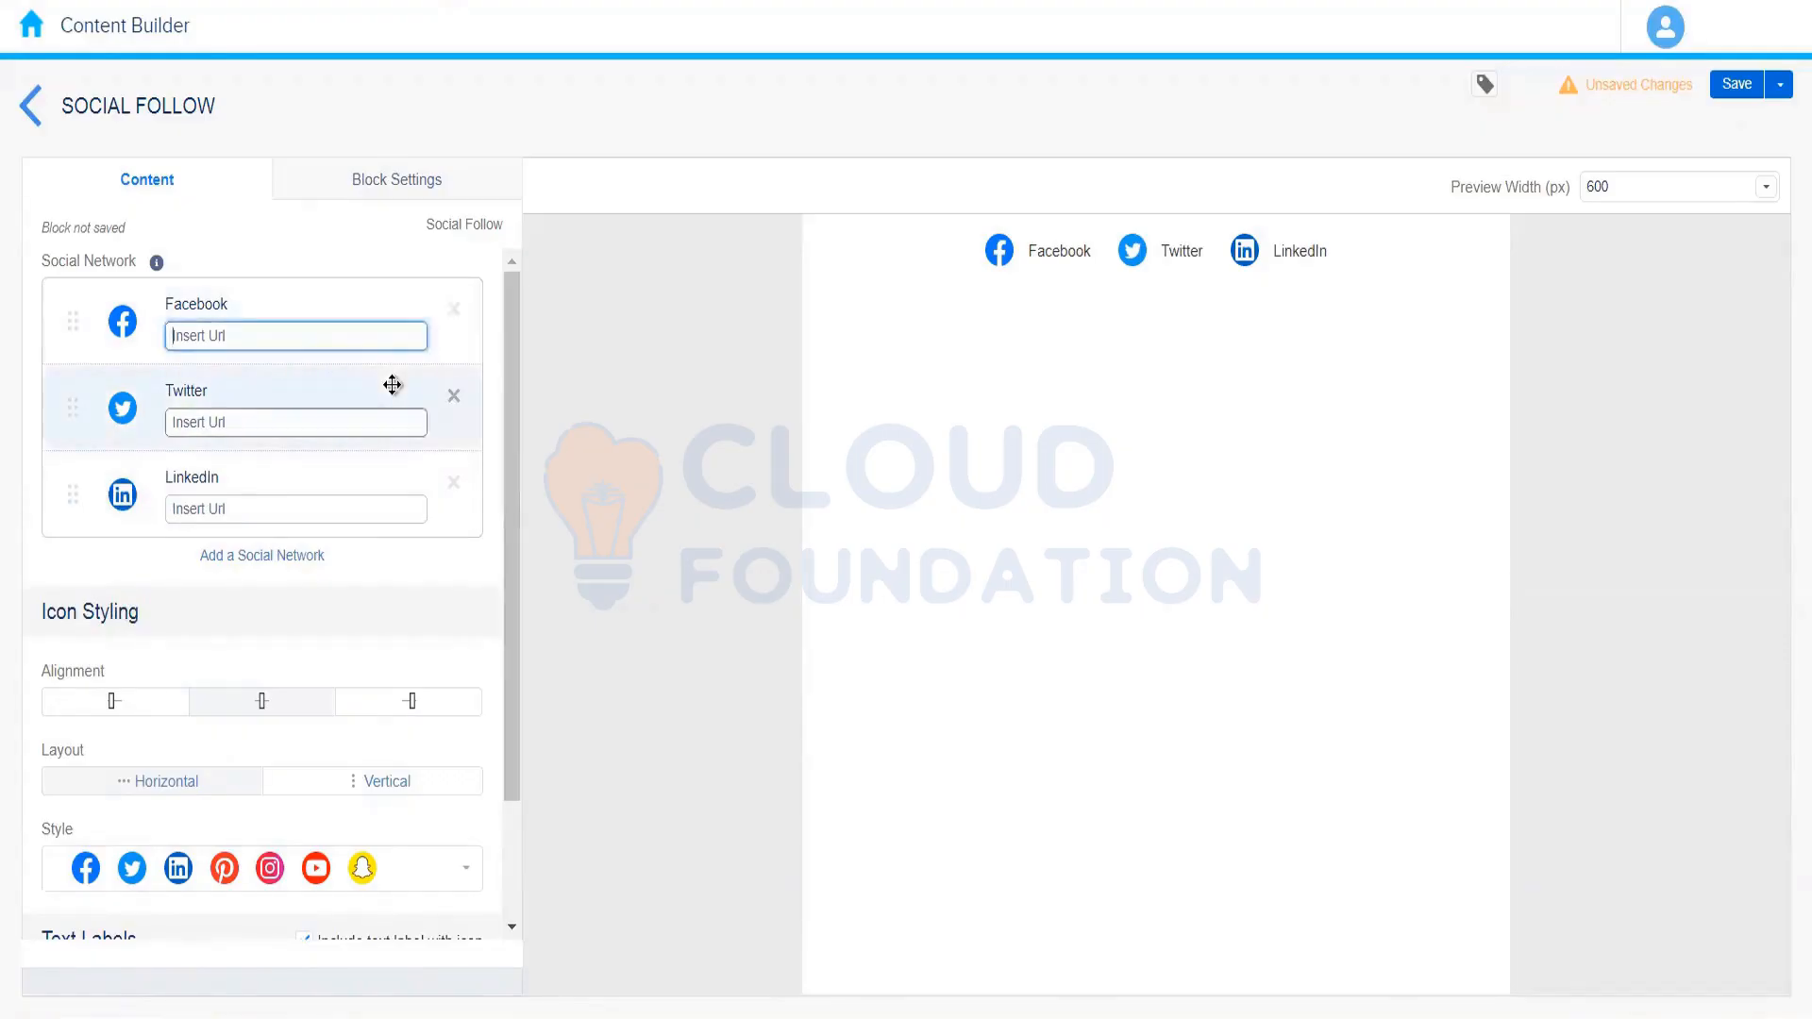
text(www.facebook)
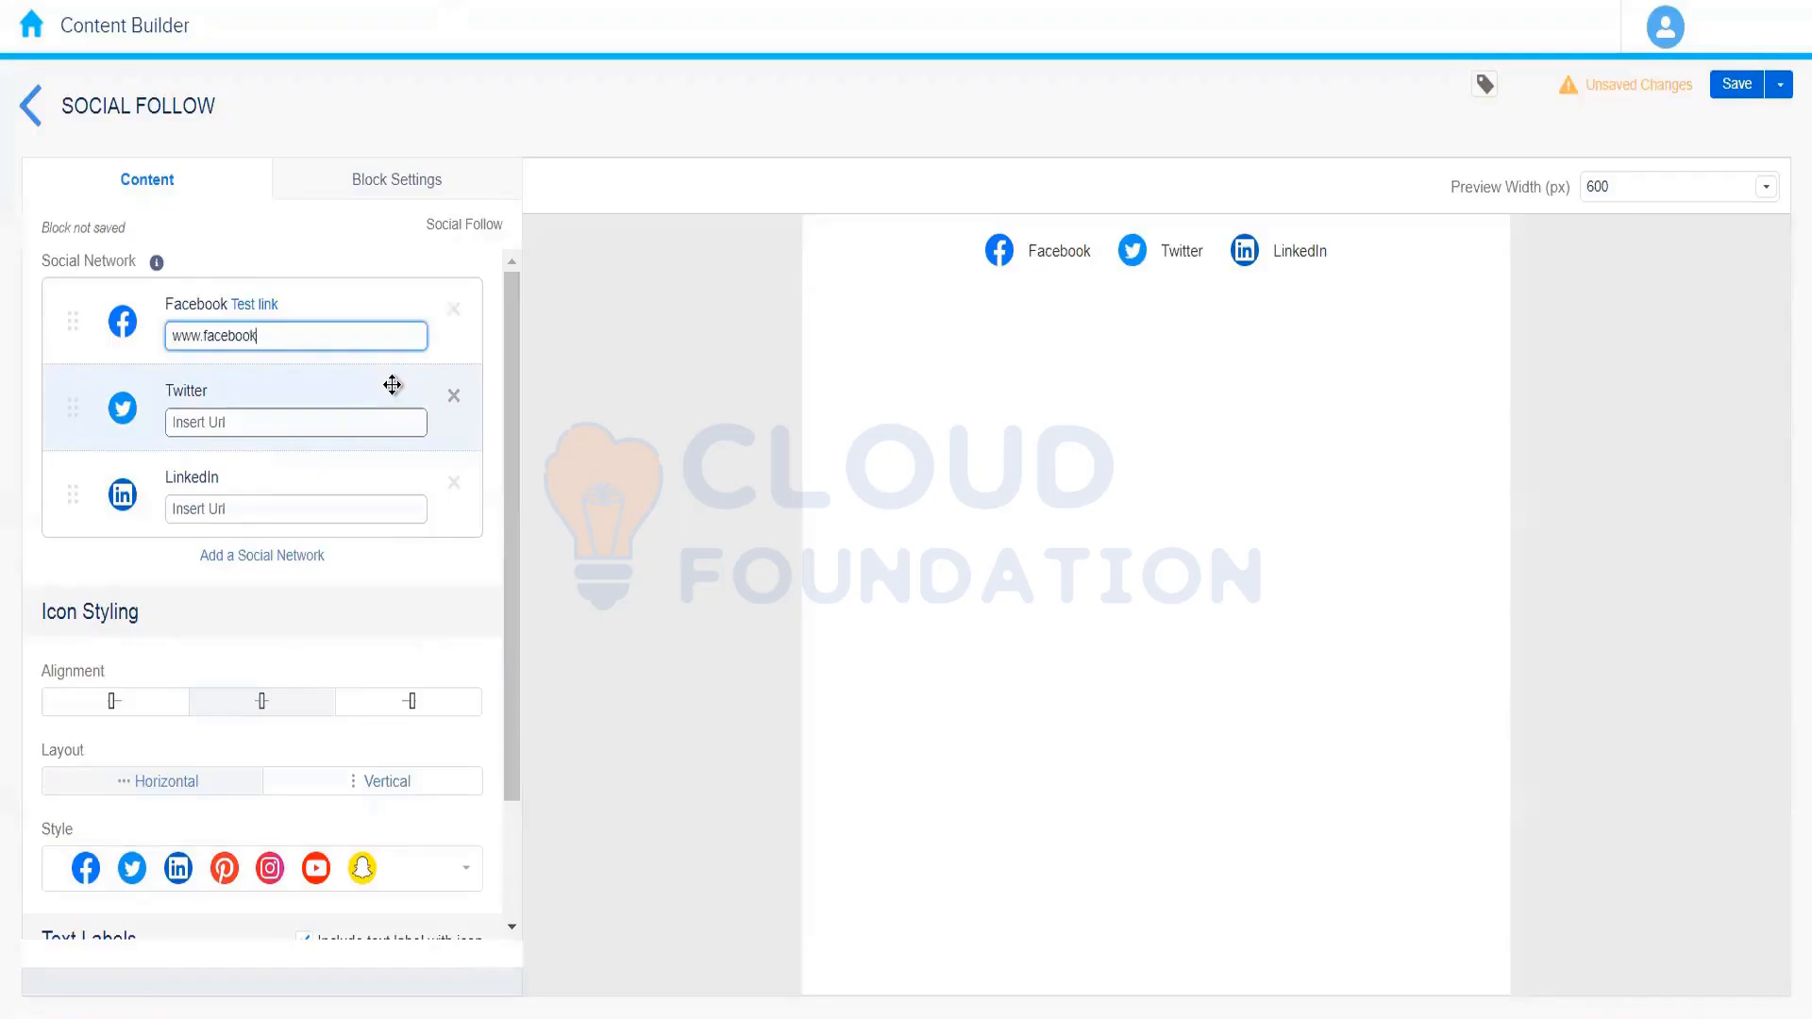
text(.com/nto)
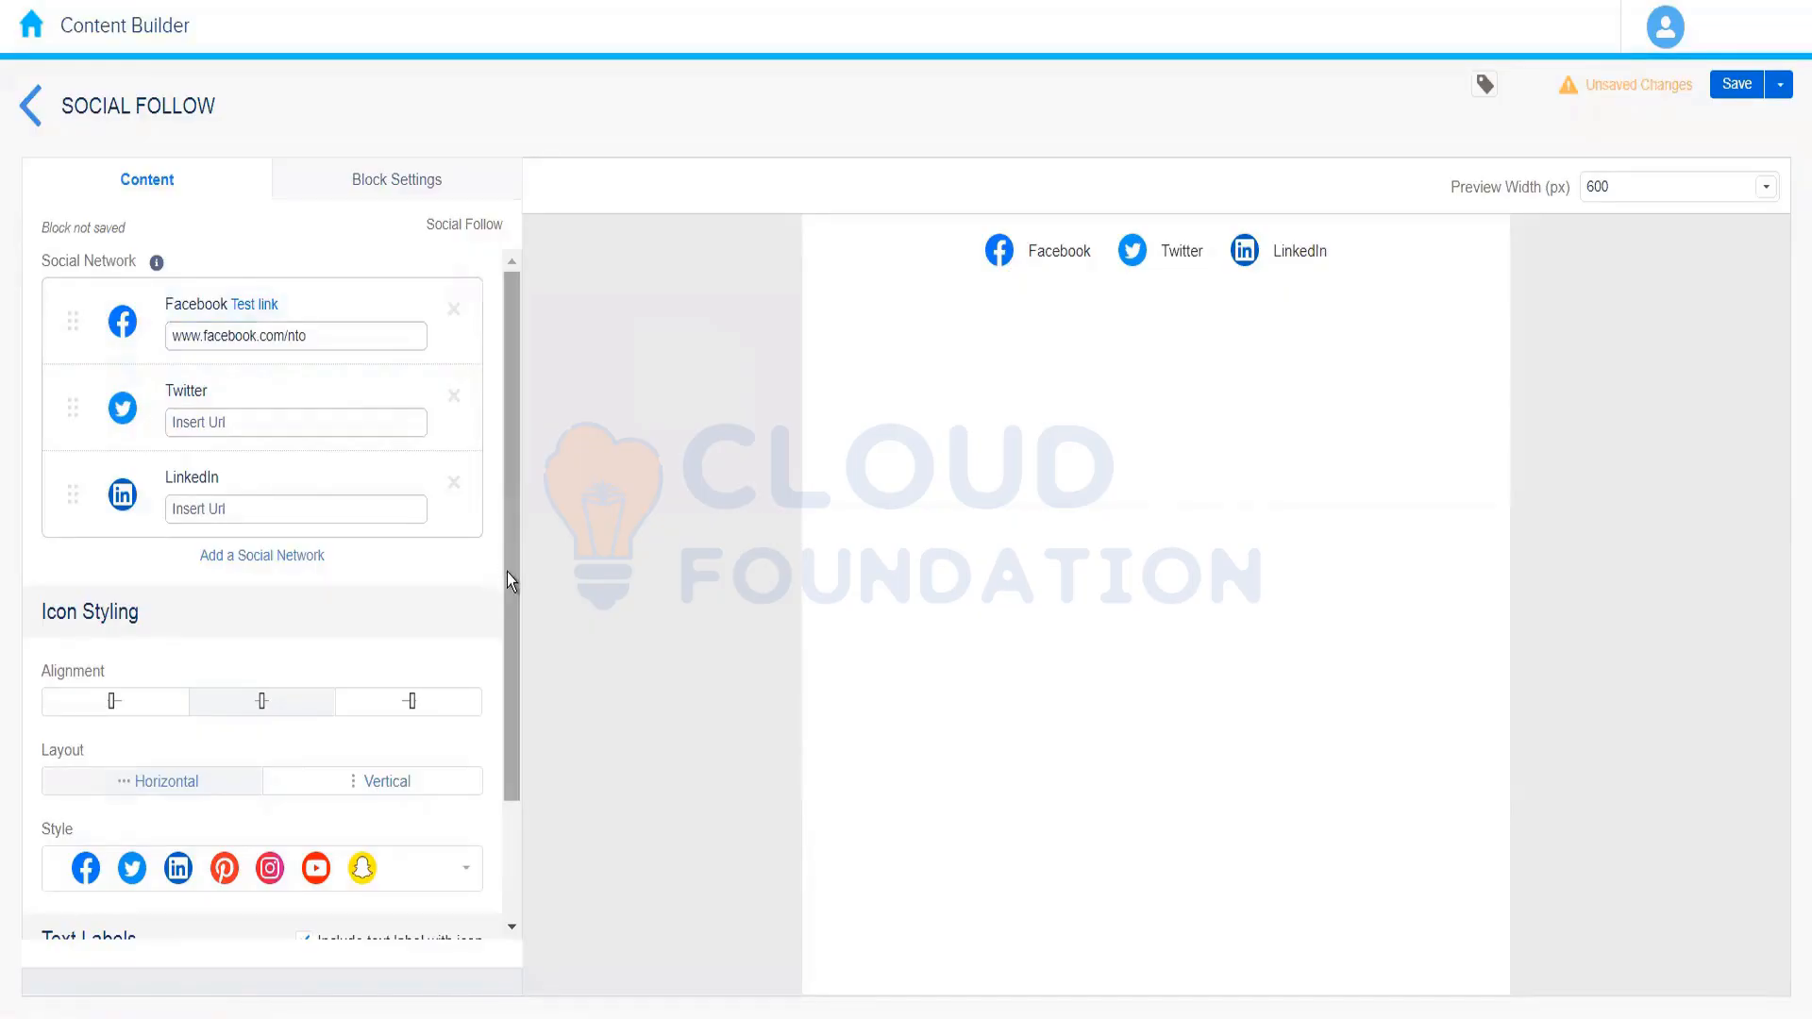
drag(507, 572, 507, 643)
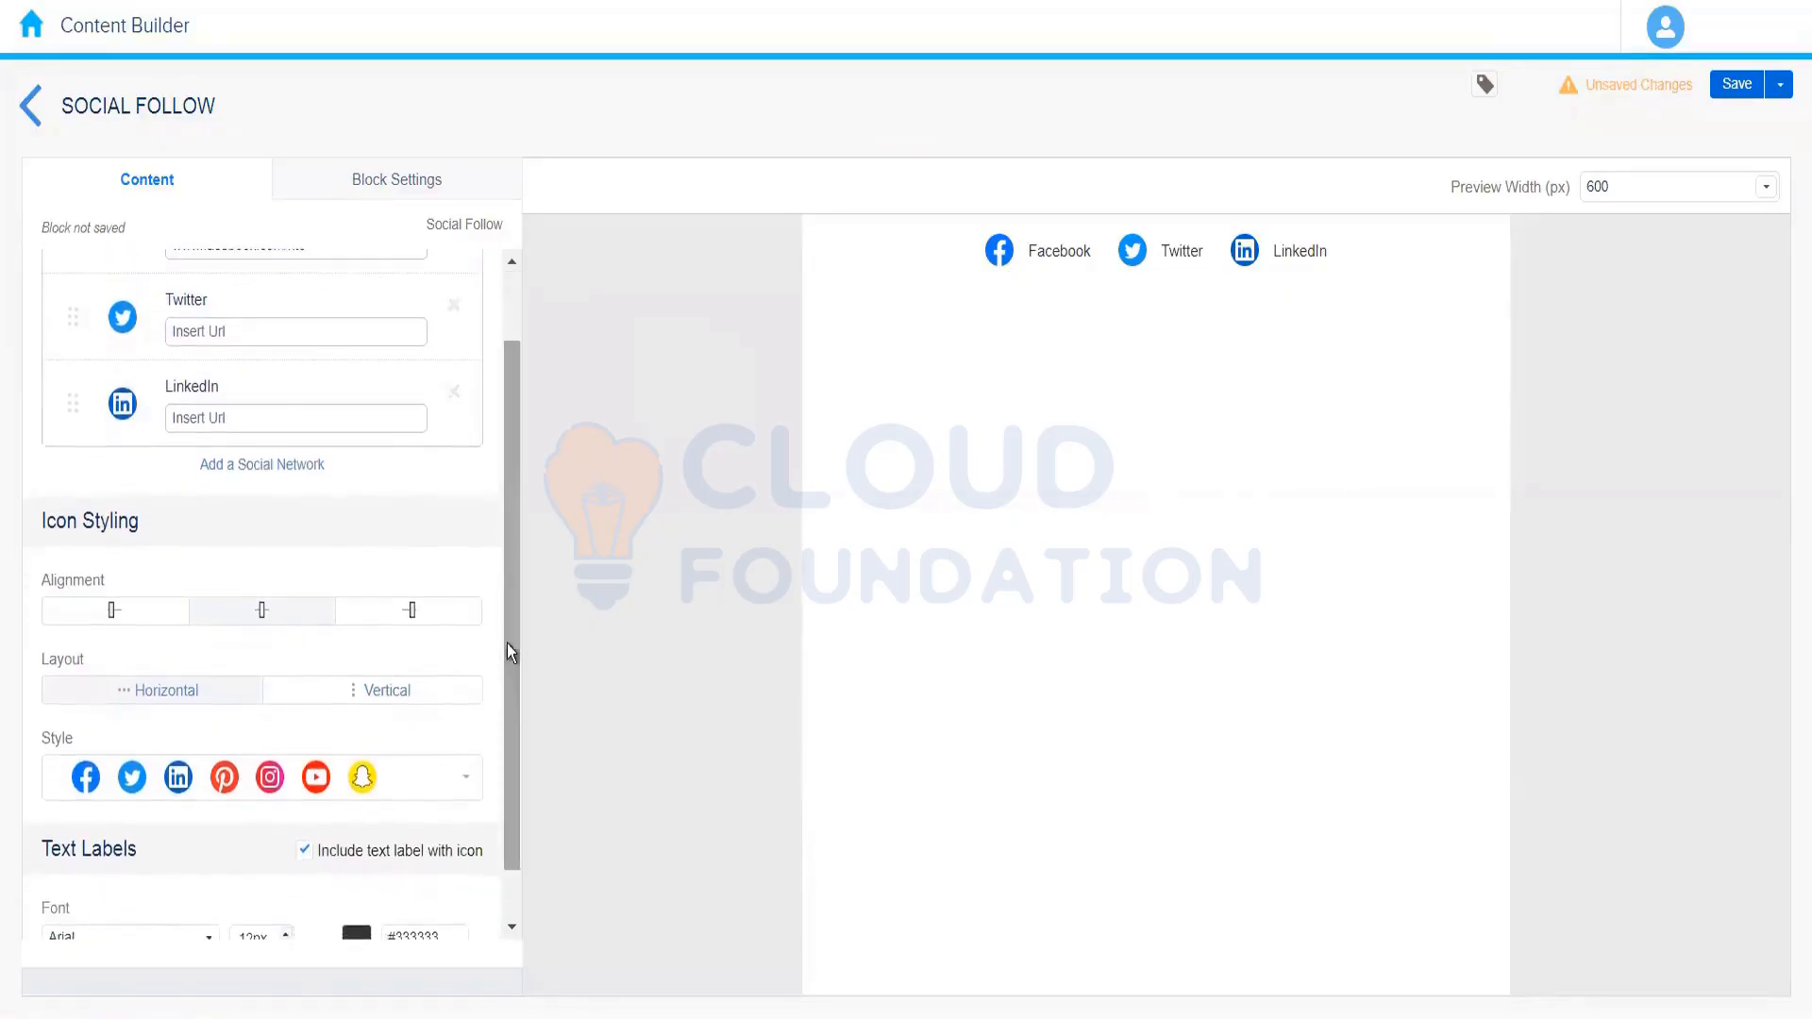
Add Pinterest and Instagram to the social networks of the Social Follow block
click(307, 467)
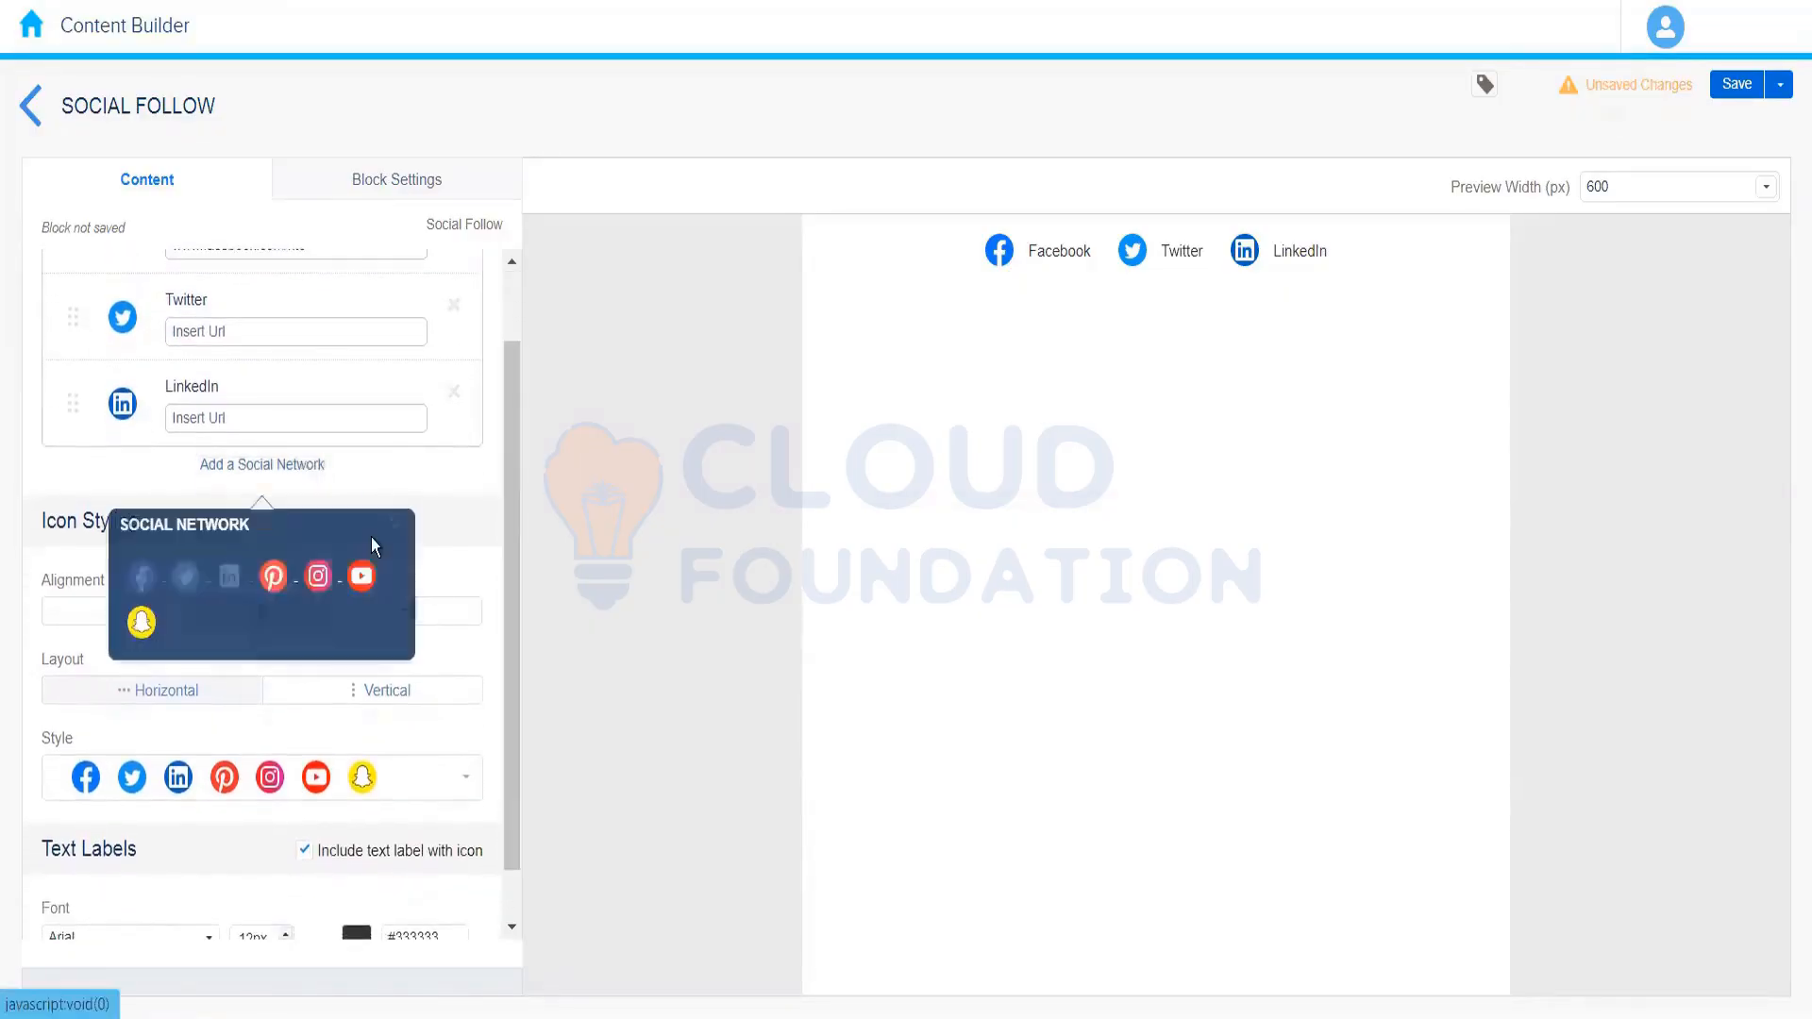
click(277, 583)
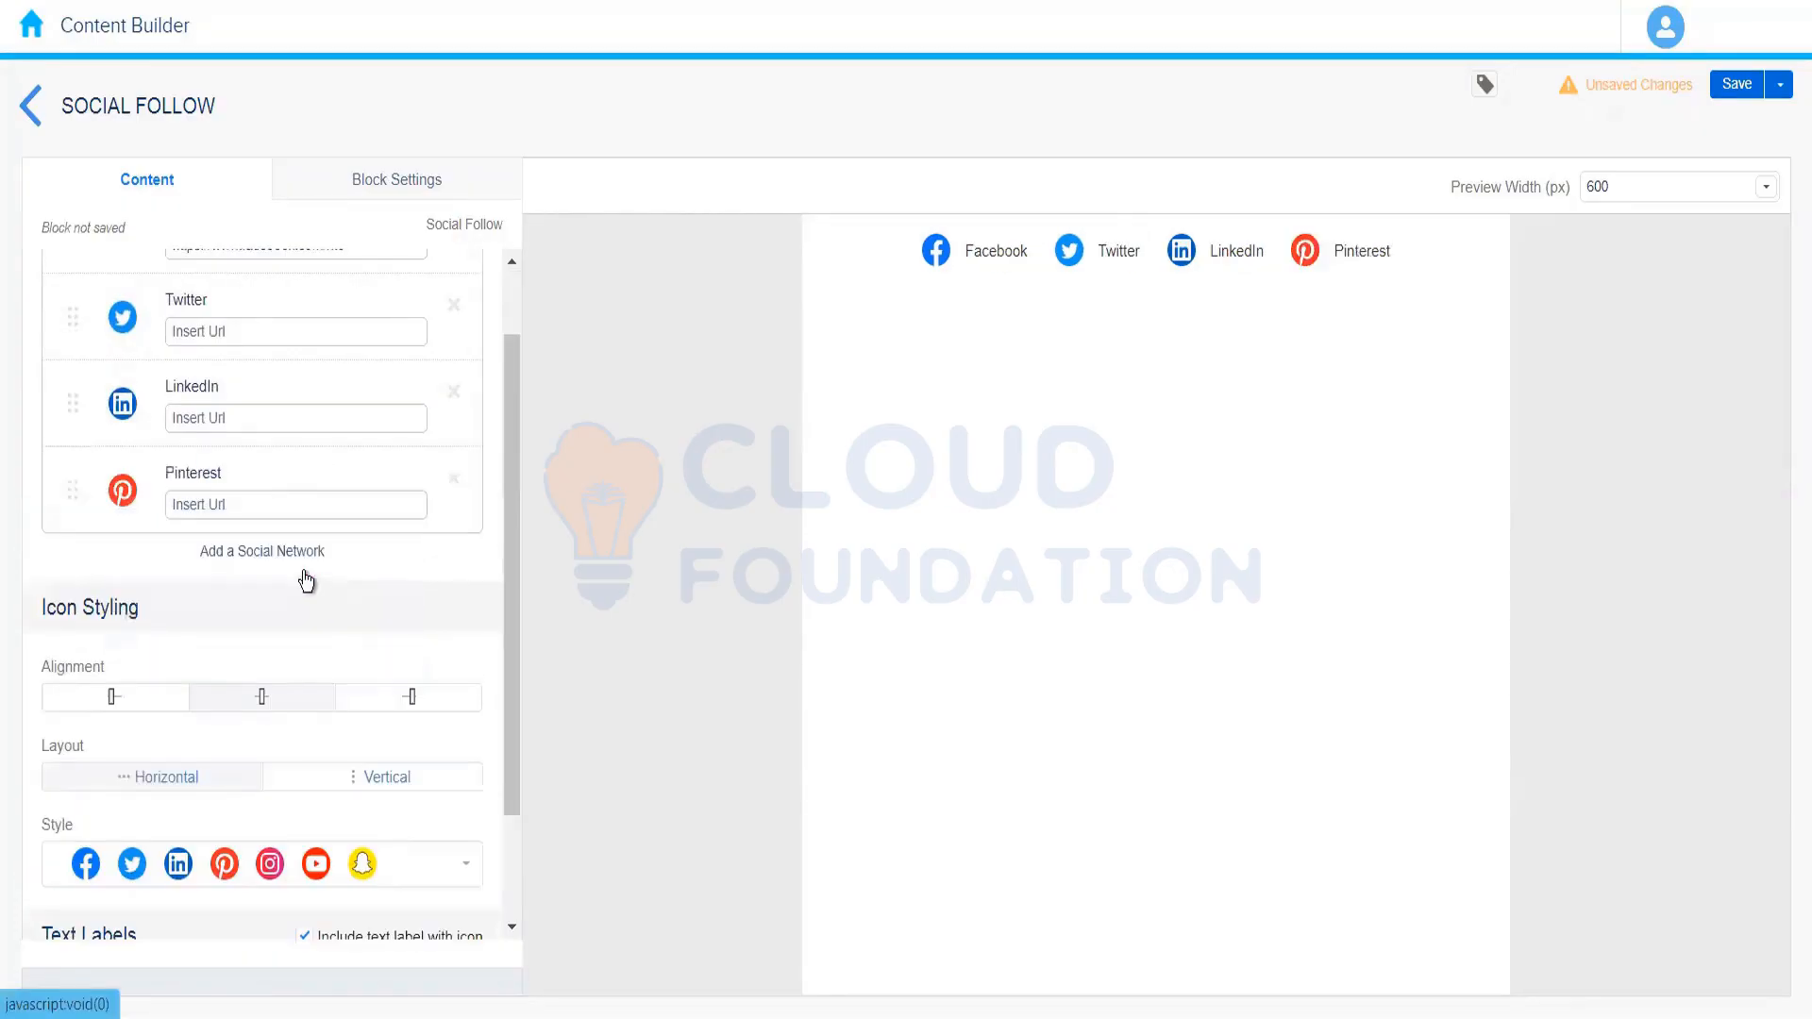
click(301, 592)
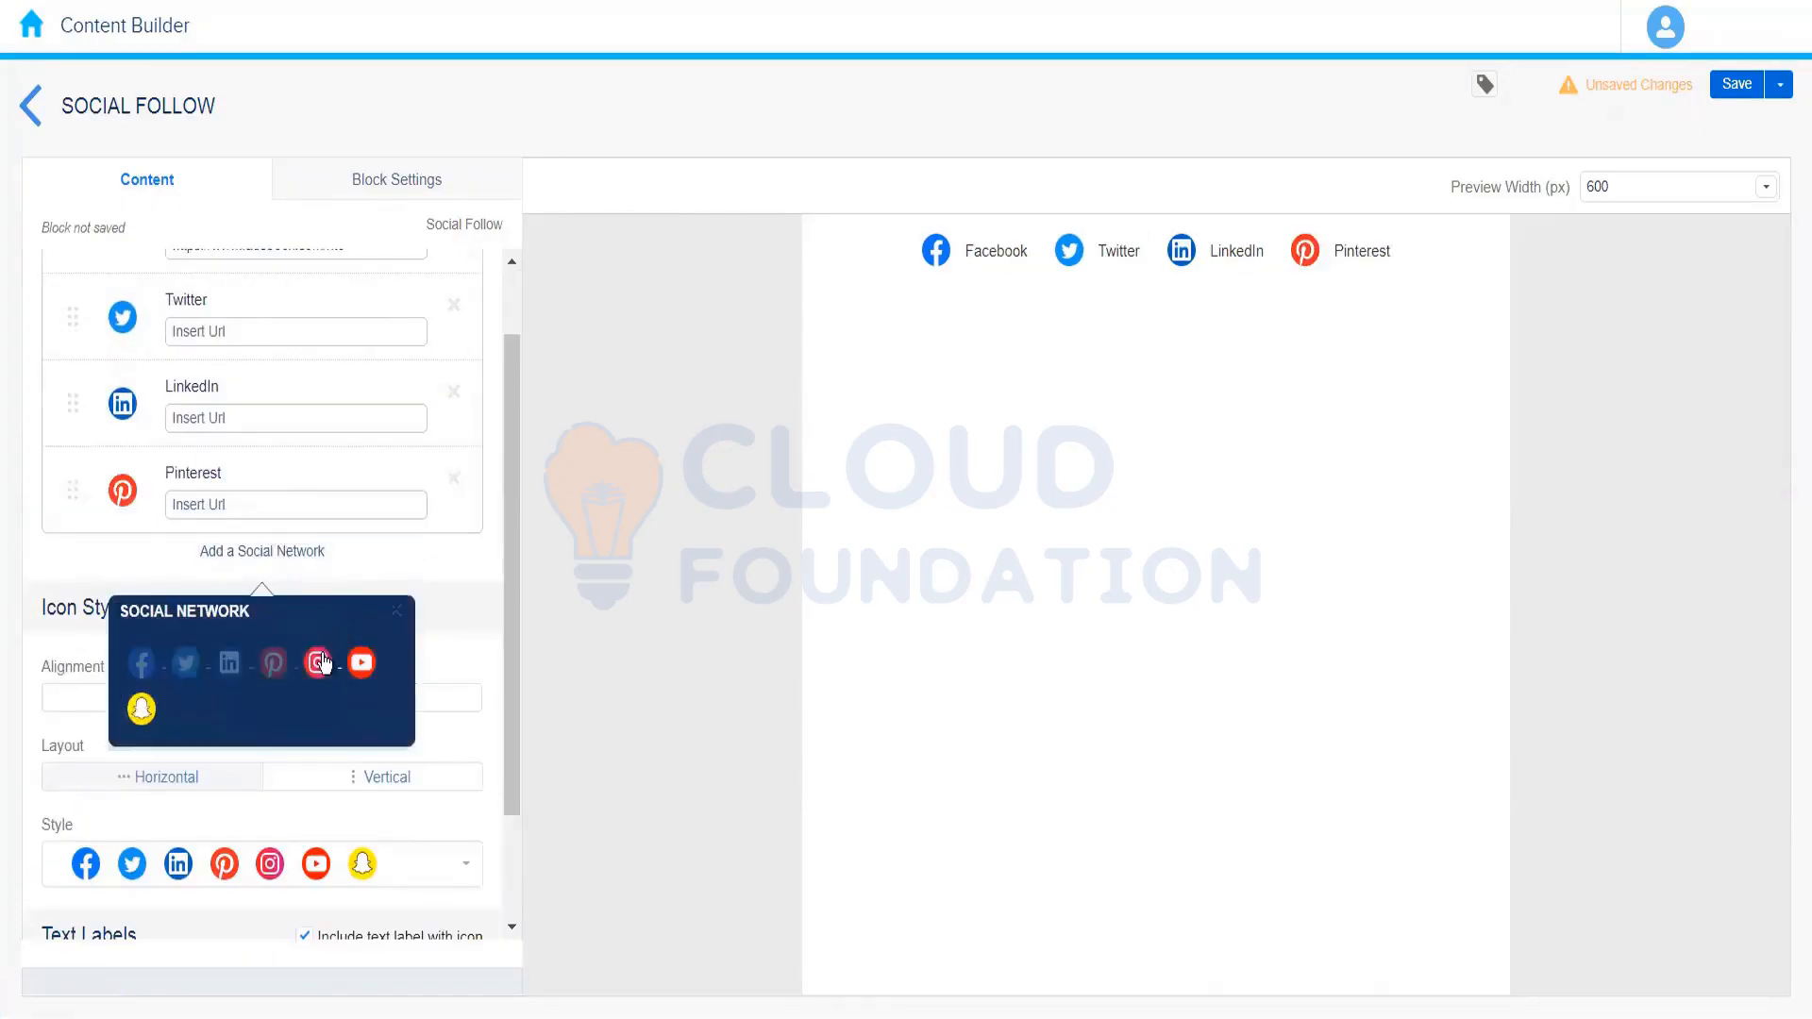
click(318, 662)
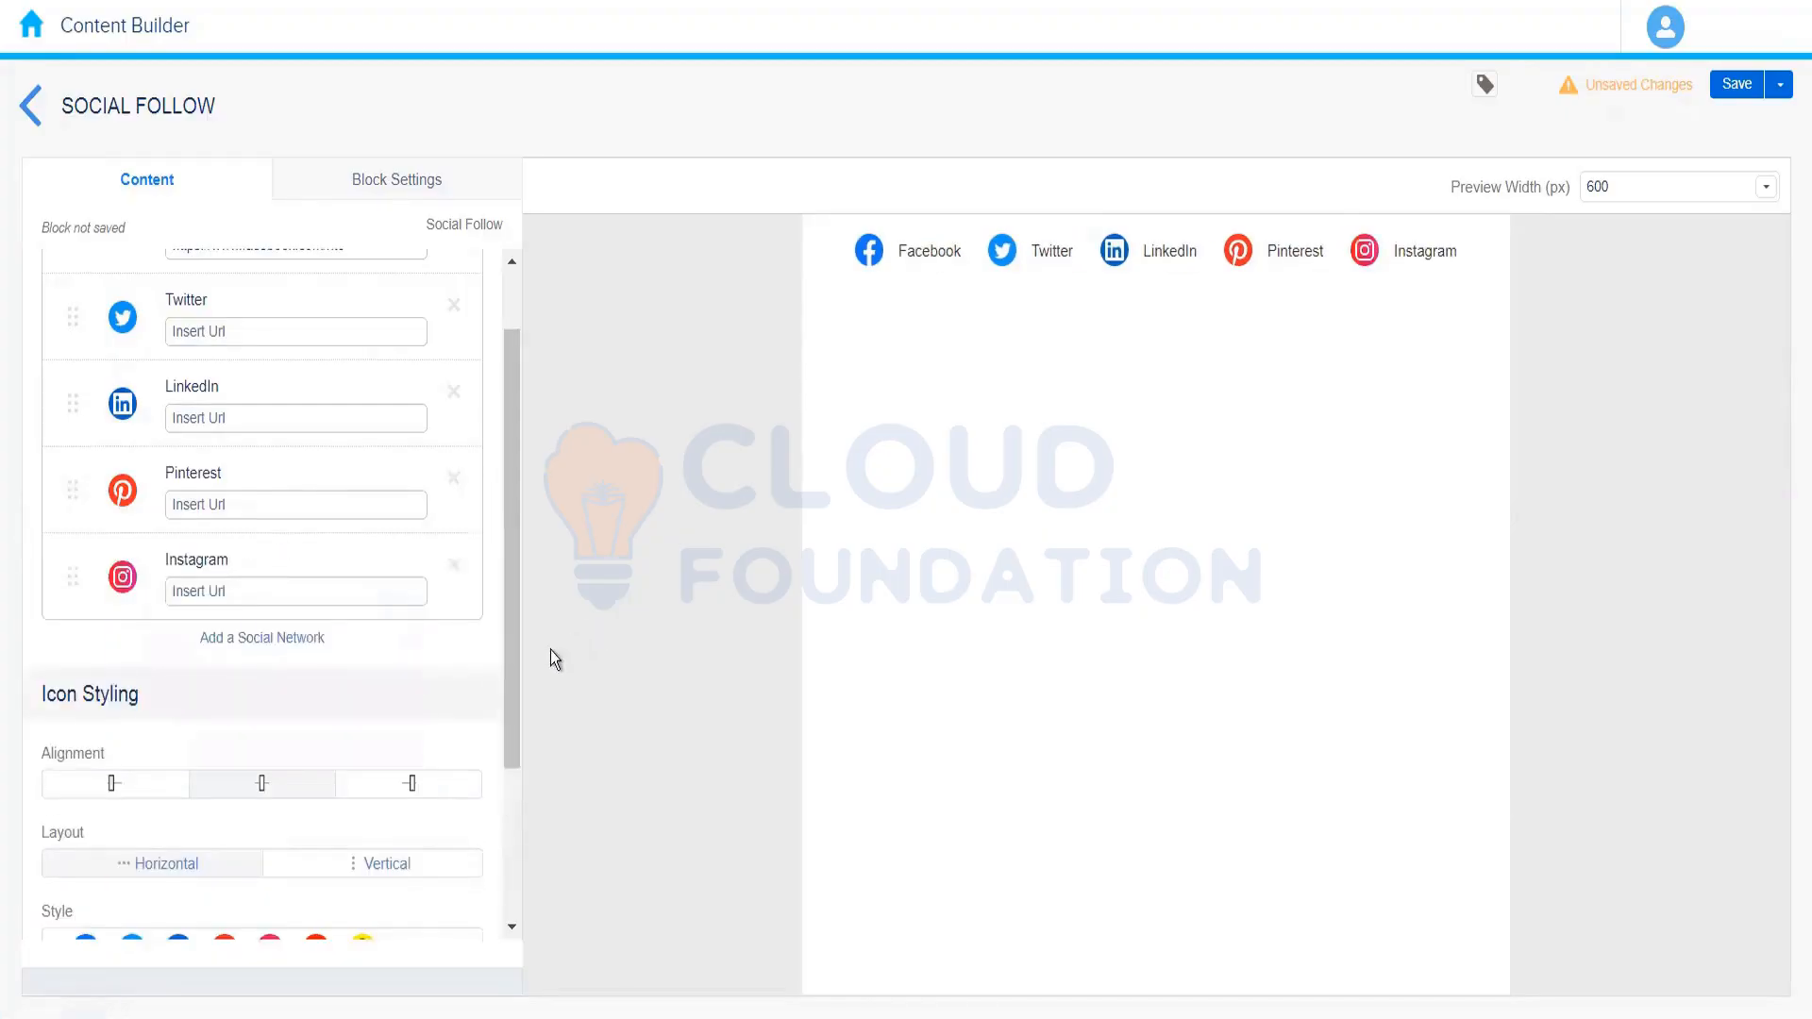
Try the grey circular icon style and set the Social Follow icons to the coloured style without circular backgrounds
drag(512, 743, 505, 846)
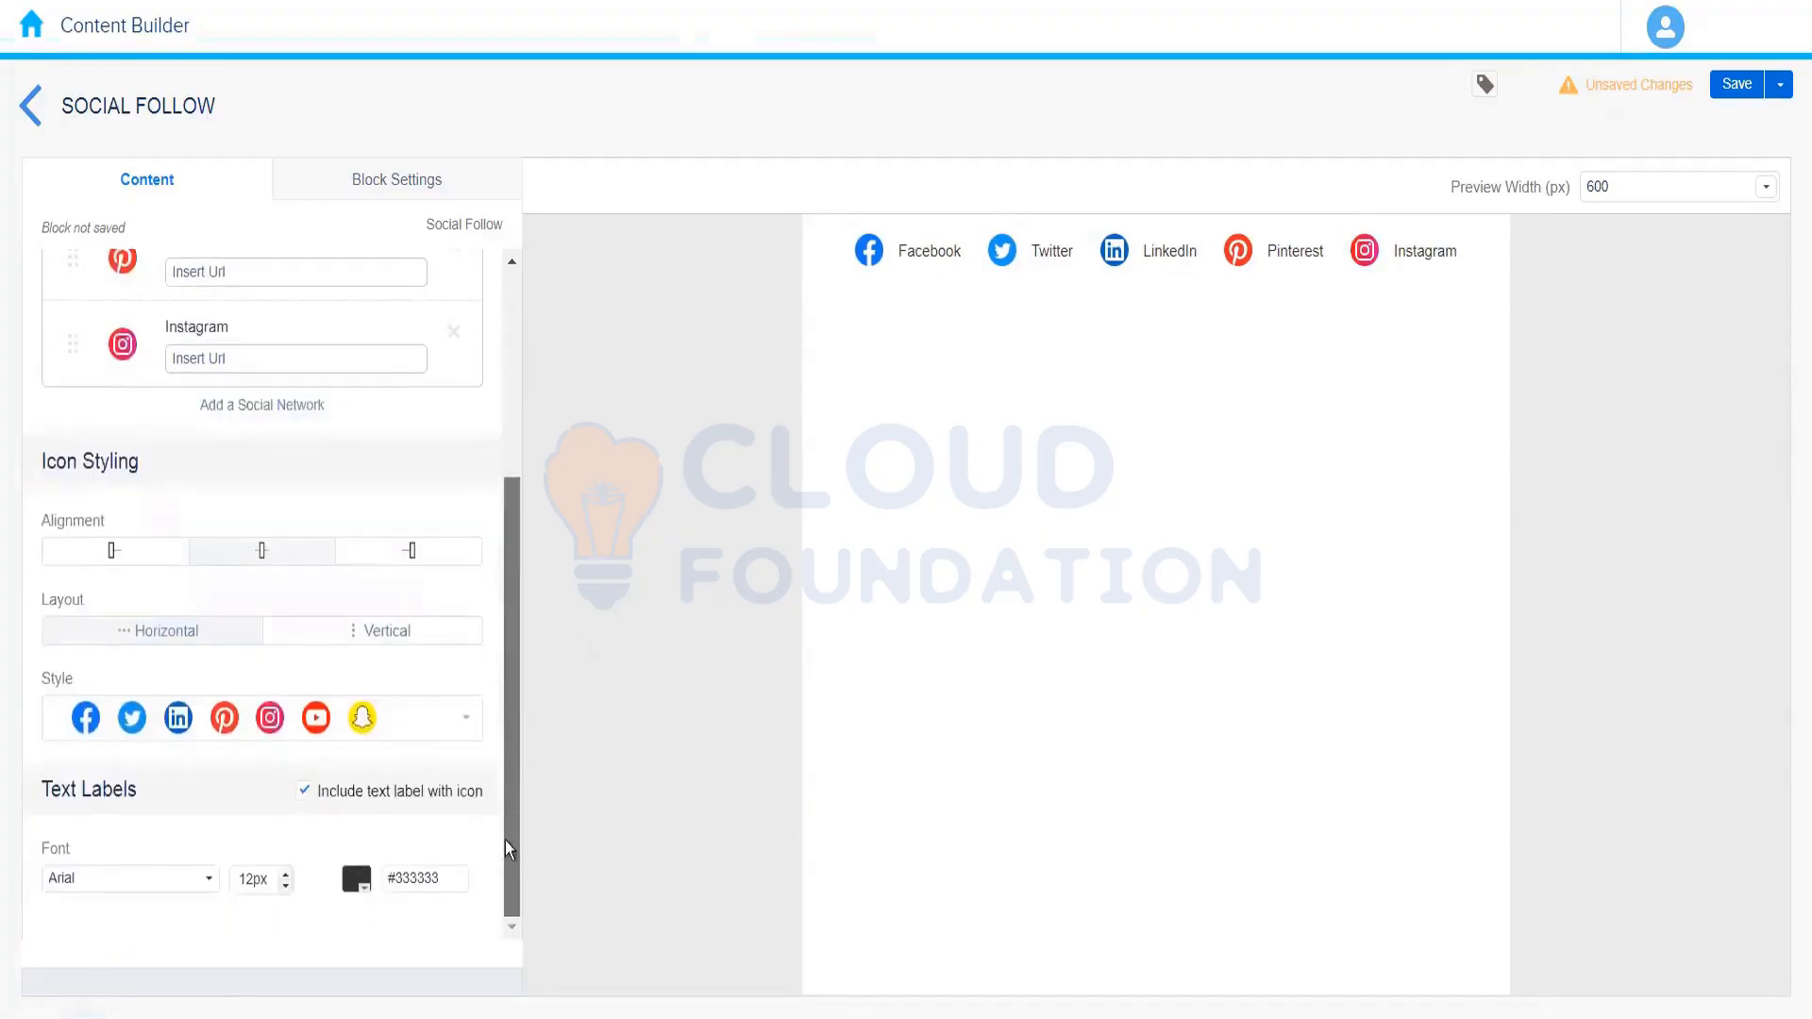
click(420, 717)
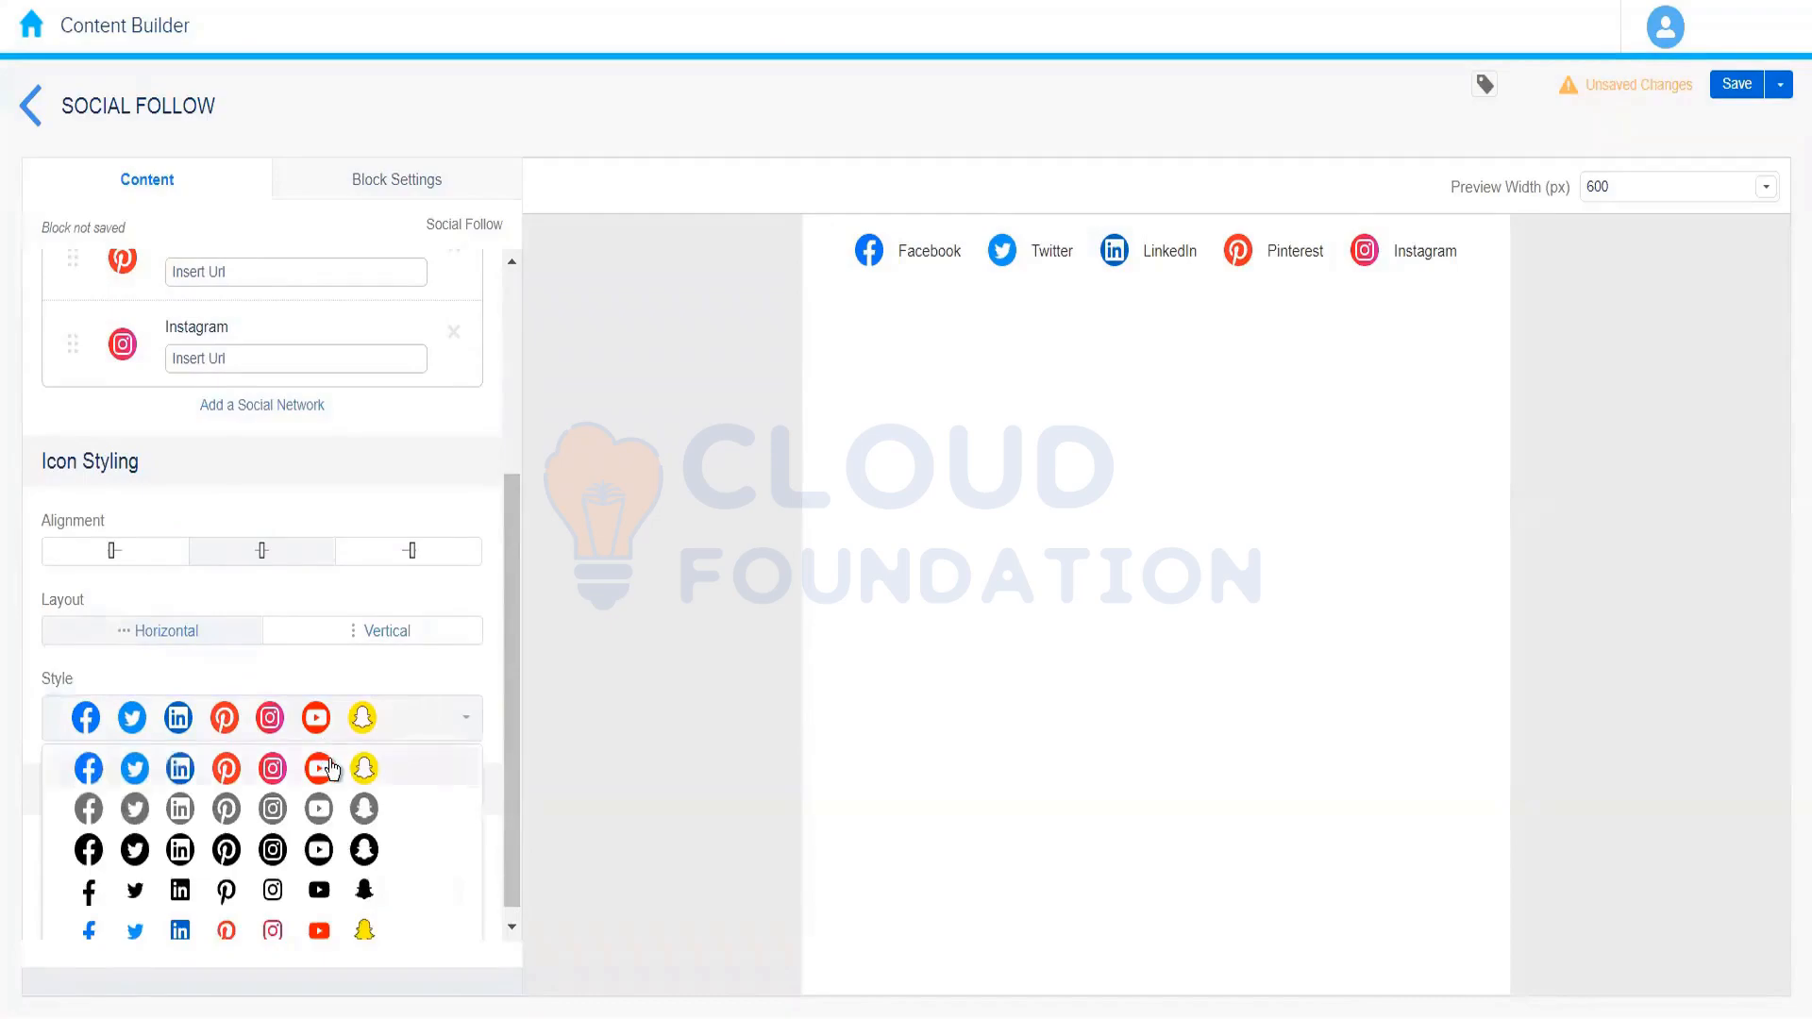
click(333, 767)
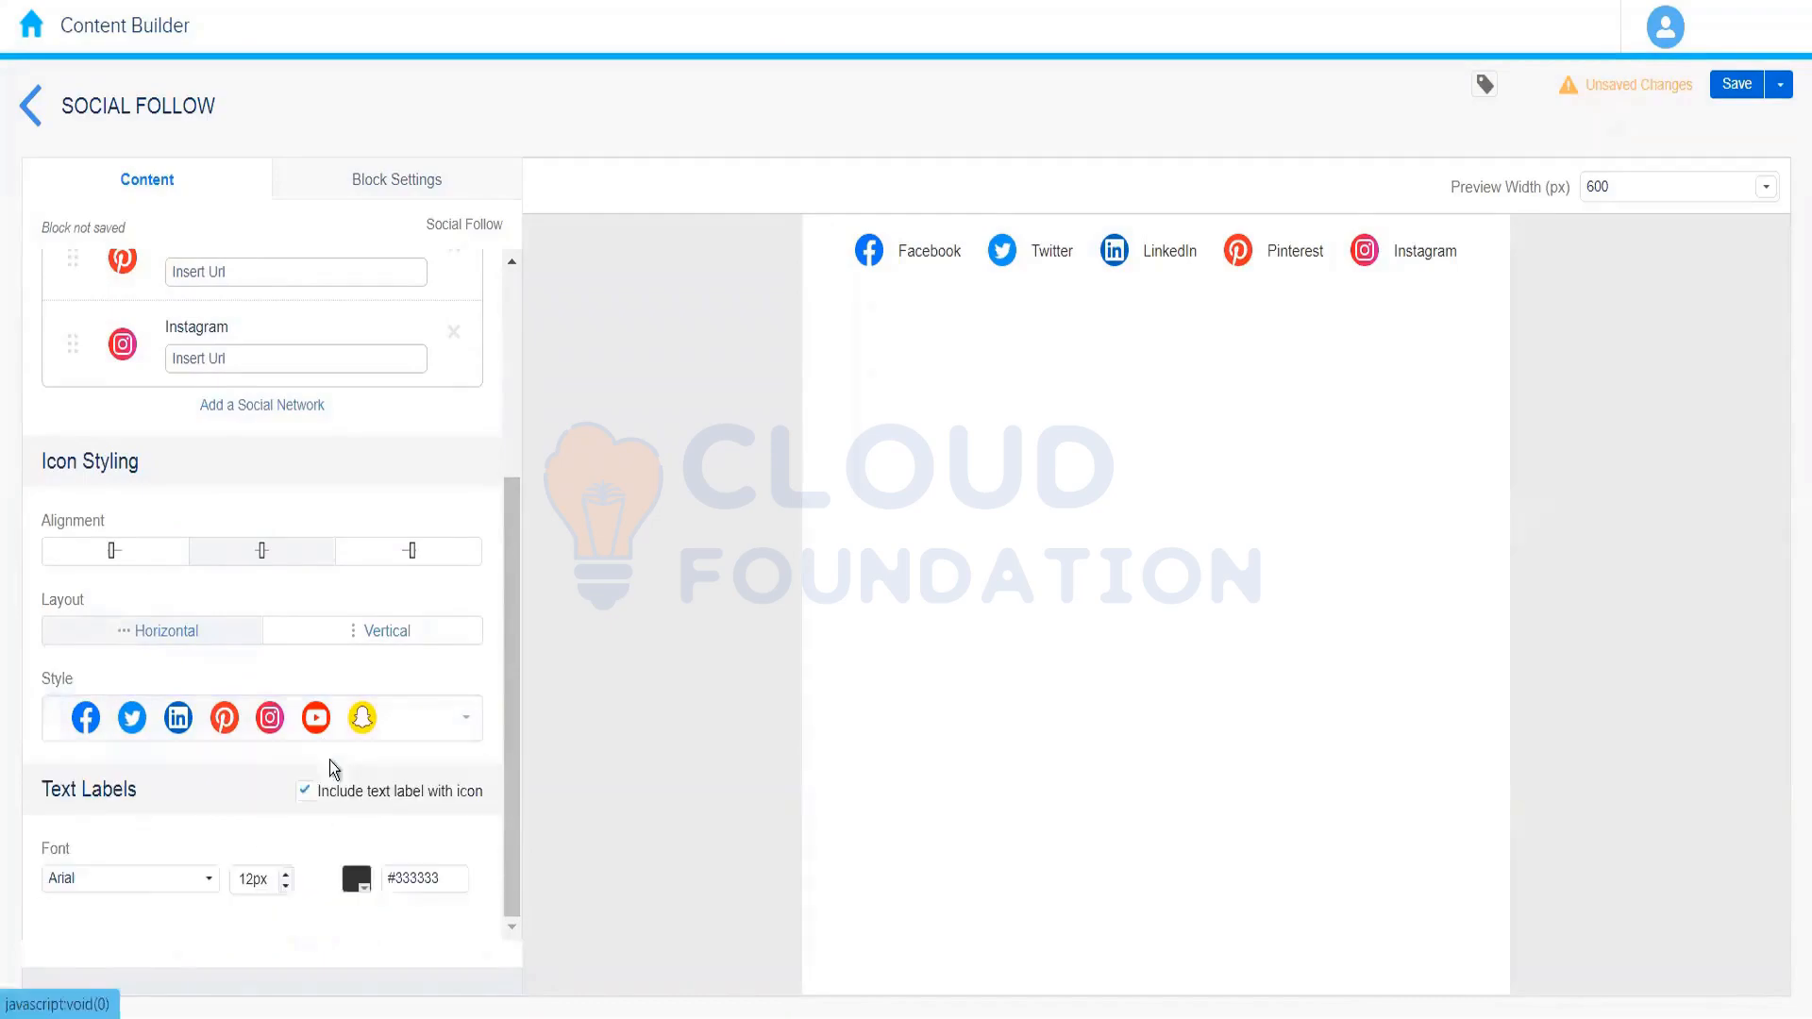
click(370, 715)
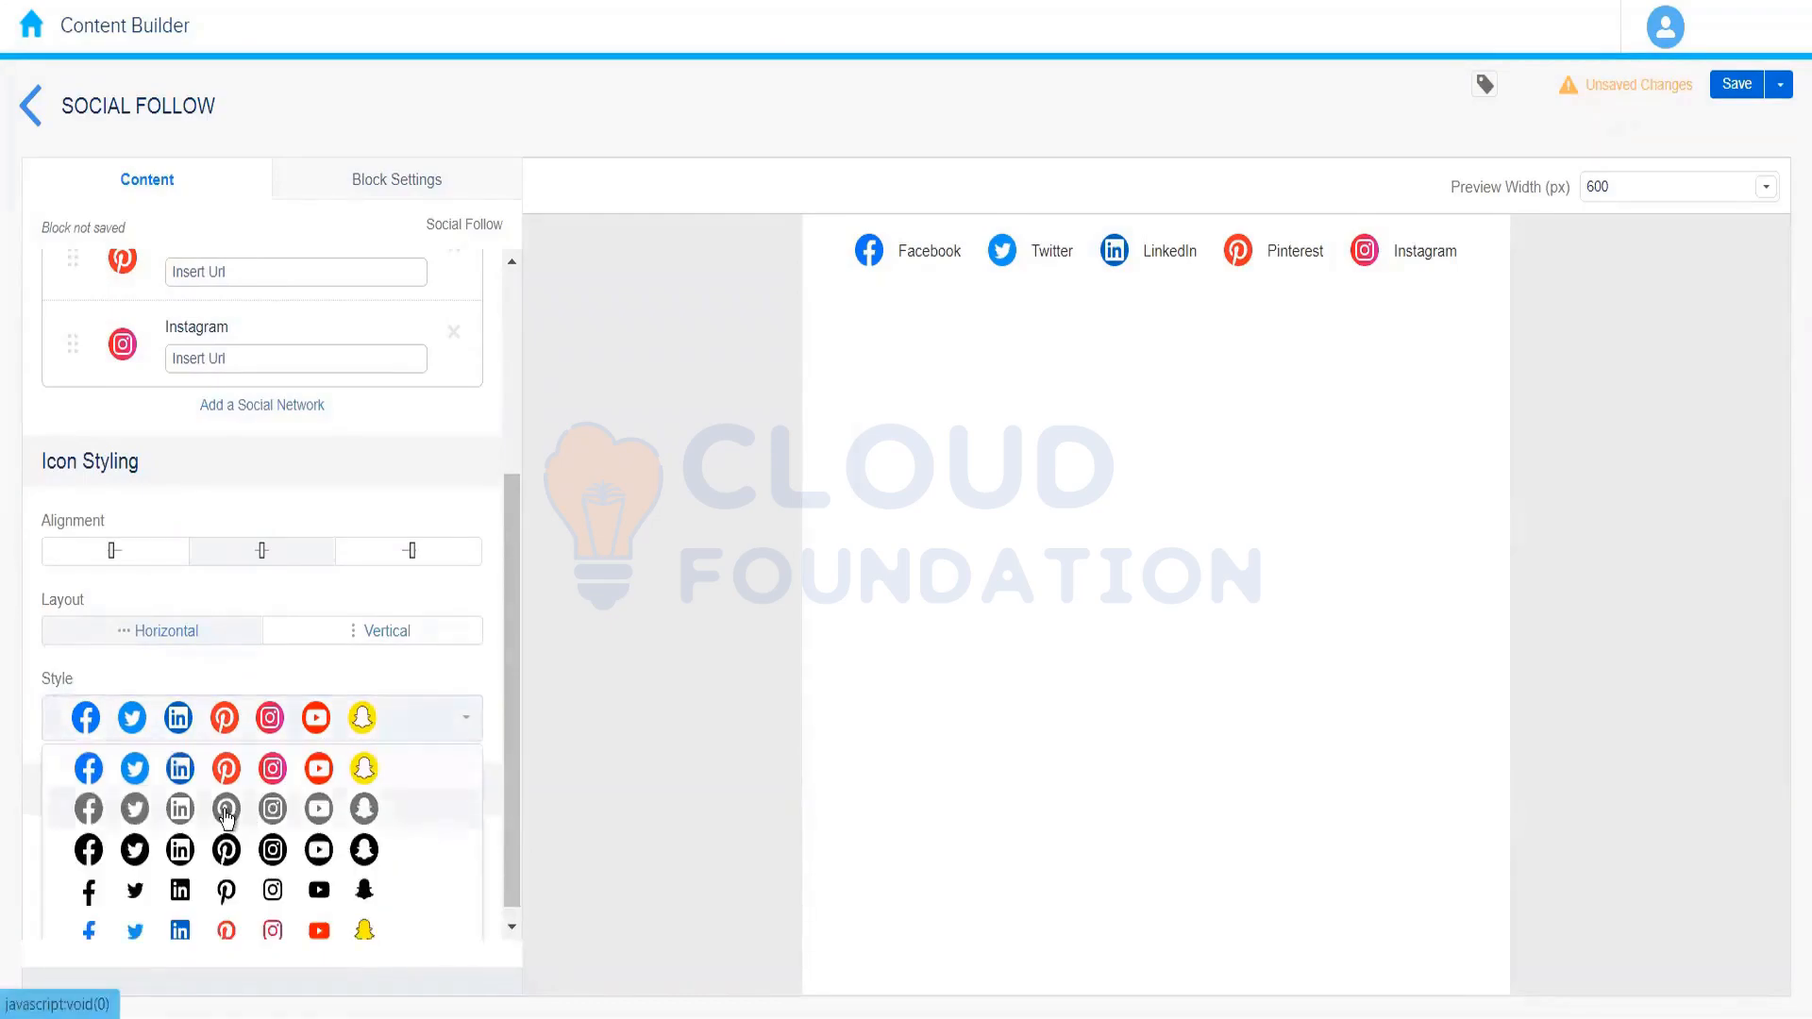
click(226, 811)
click(394, 732)
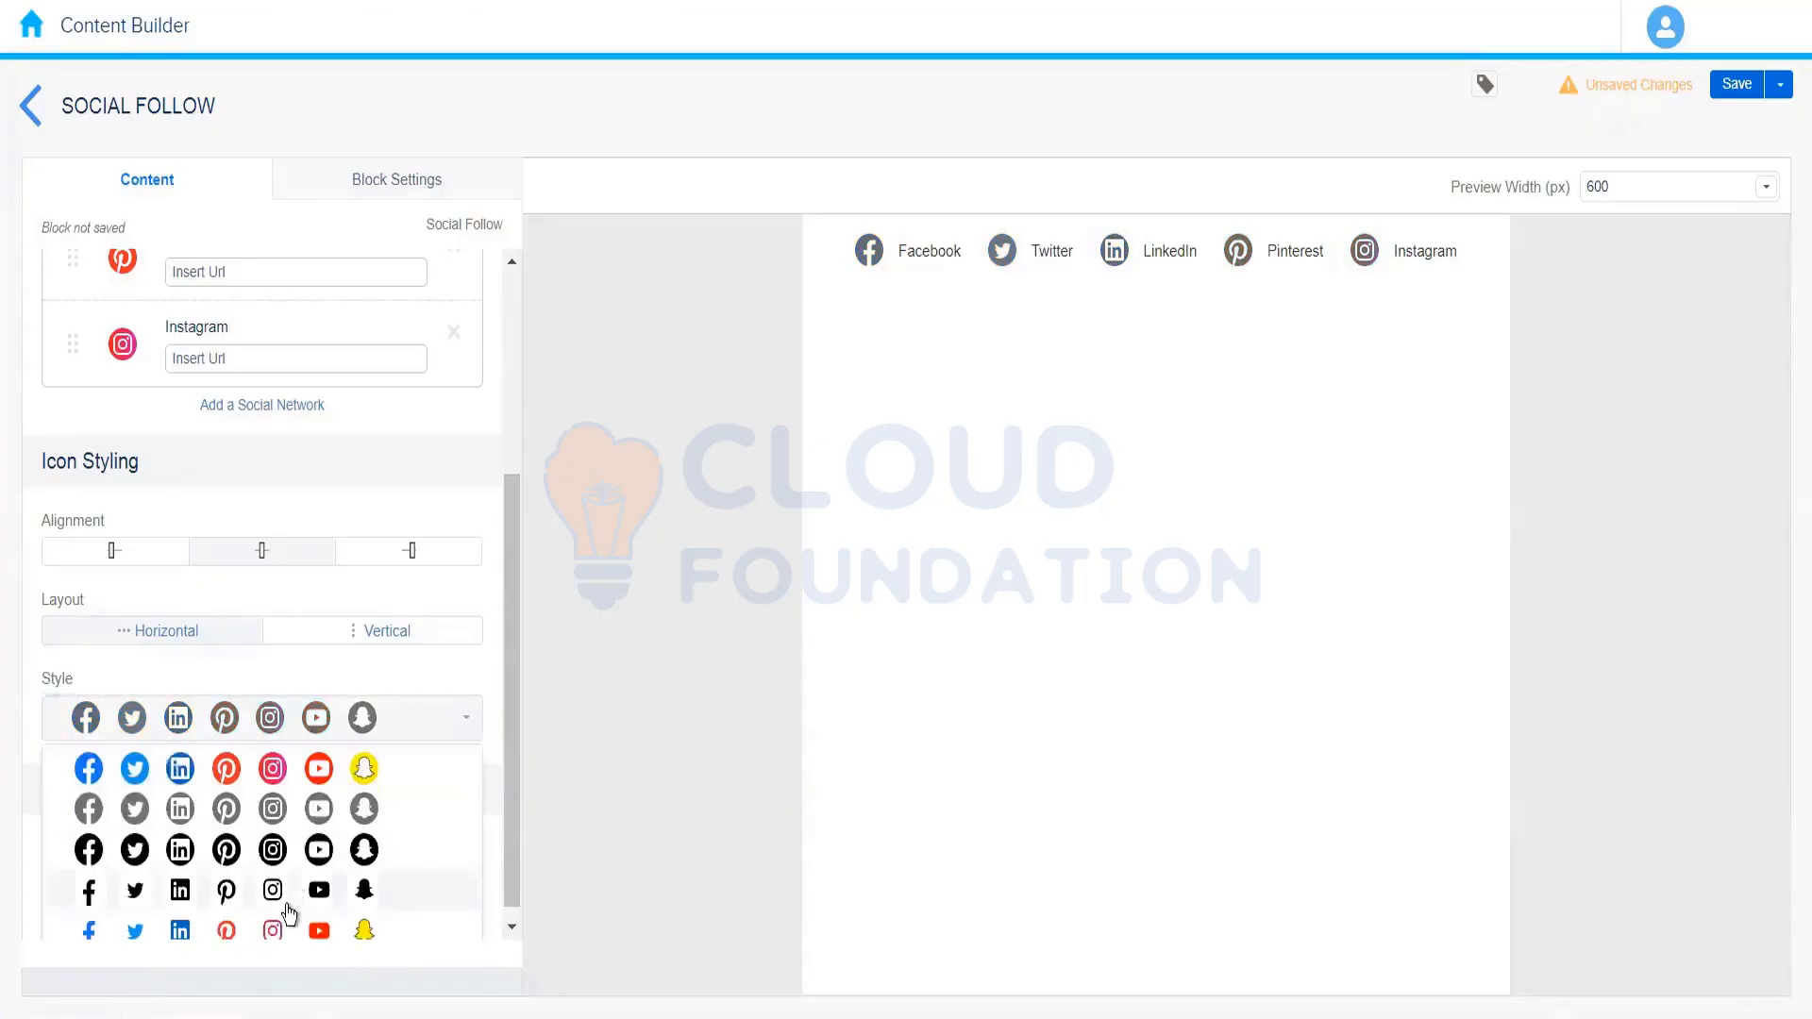
click(259, 934)
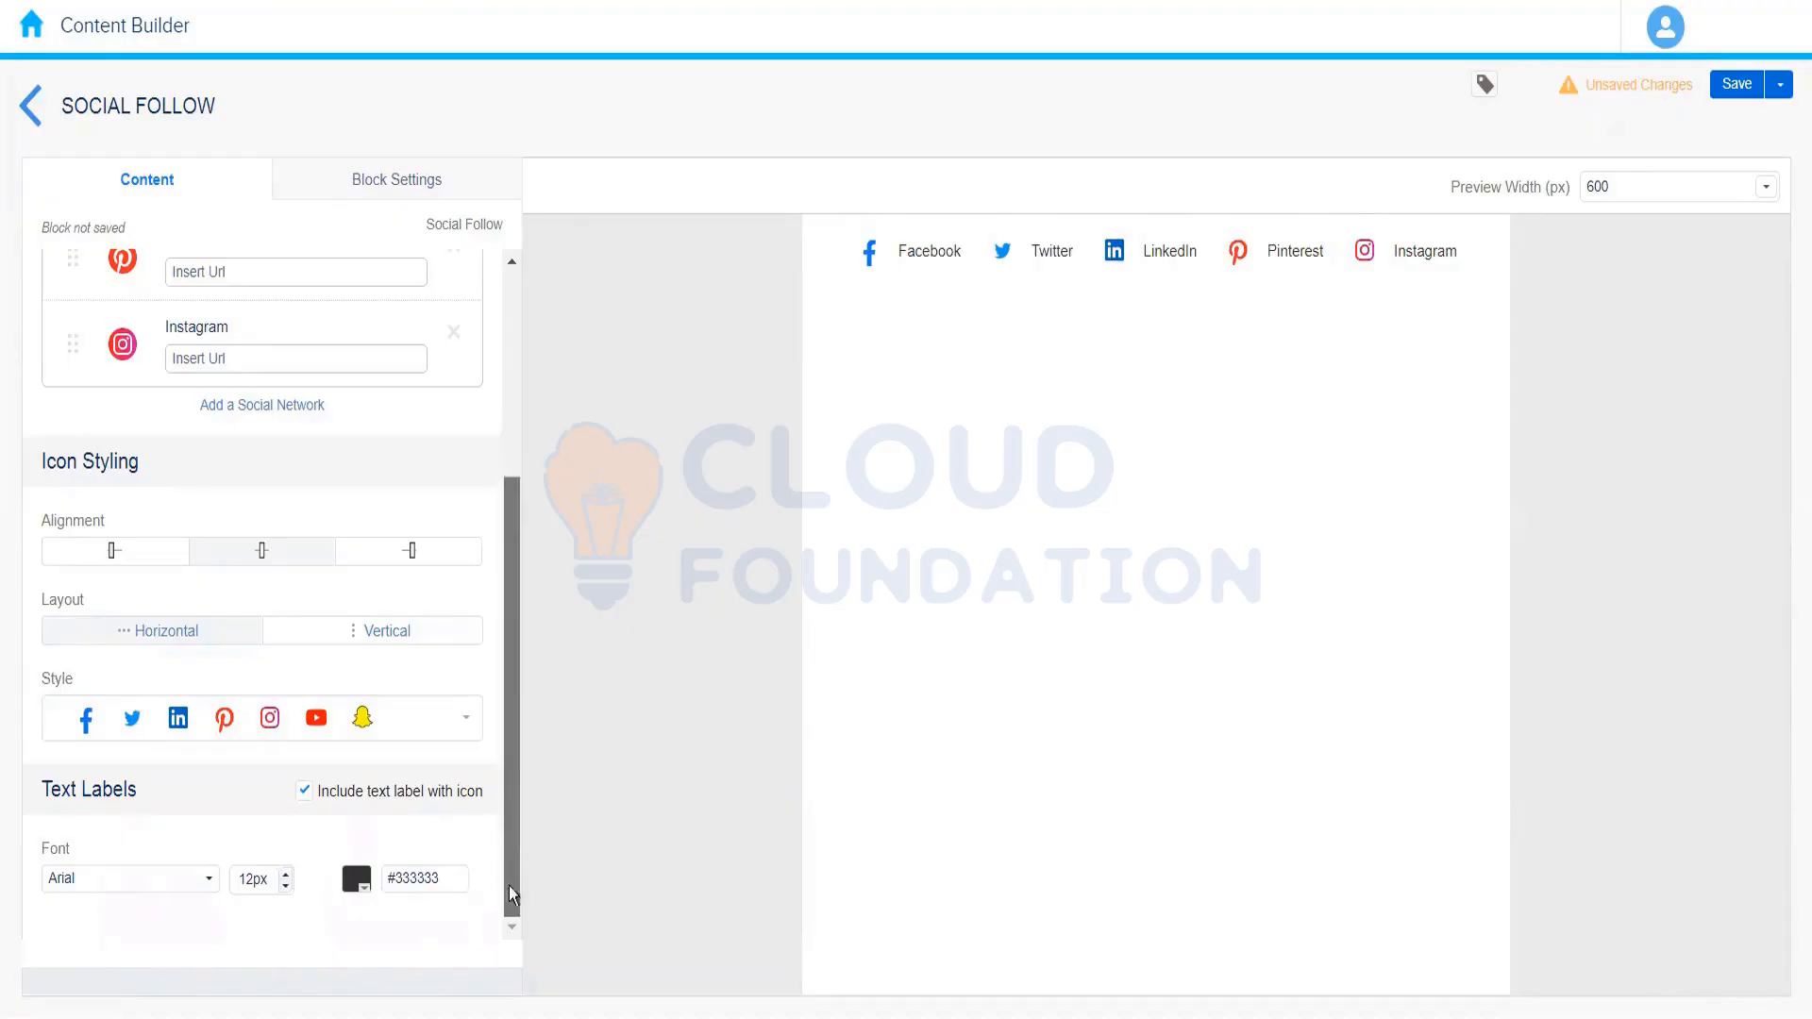
Try the vertical layout for the Social Follow icons and switch back to horizontal
click(500, 445)
drag(495, 684, 511, 953)
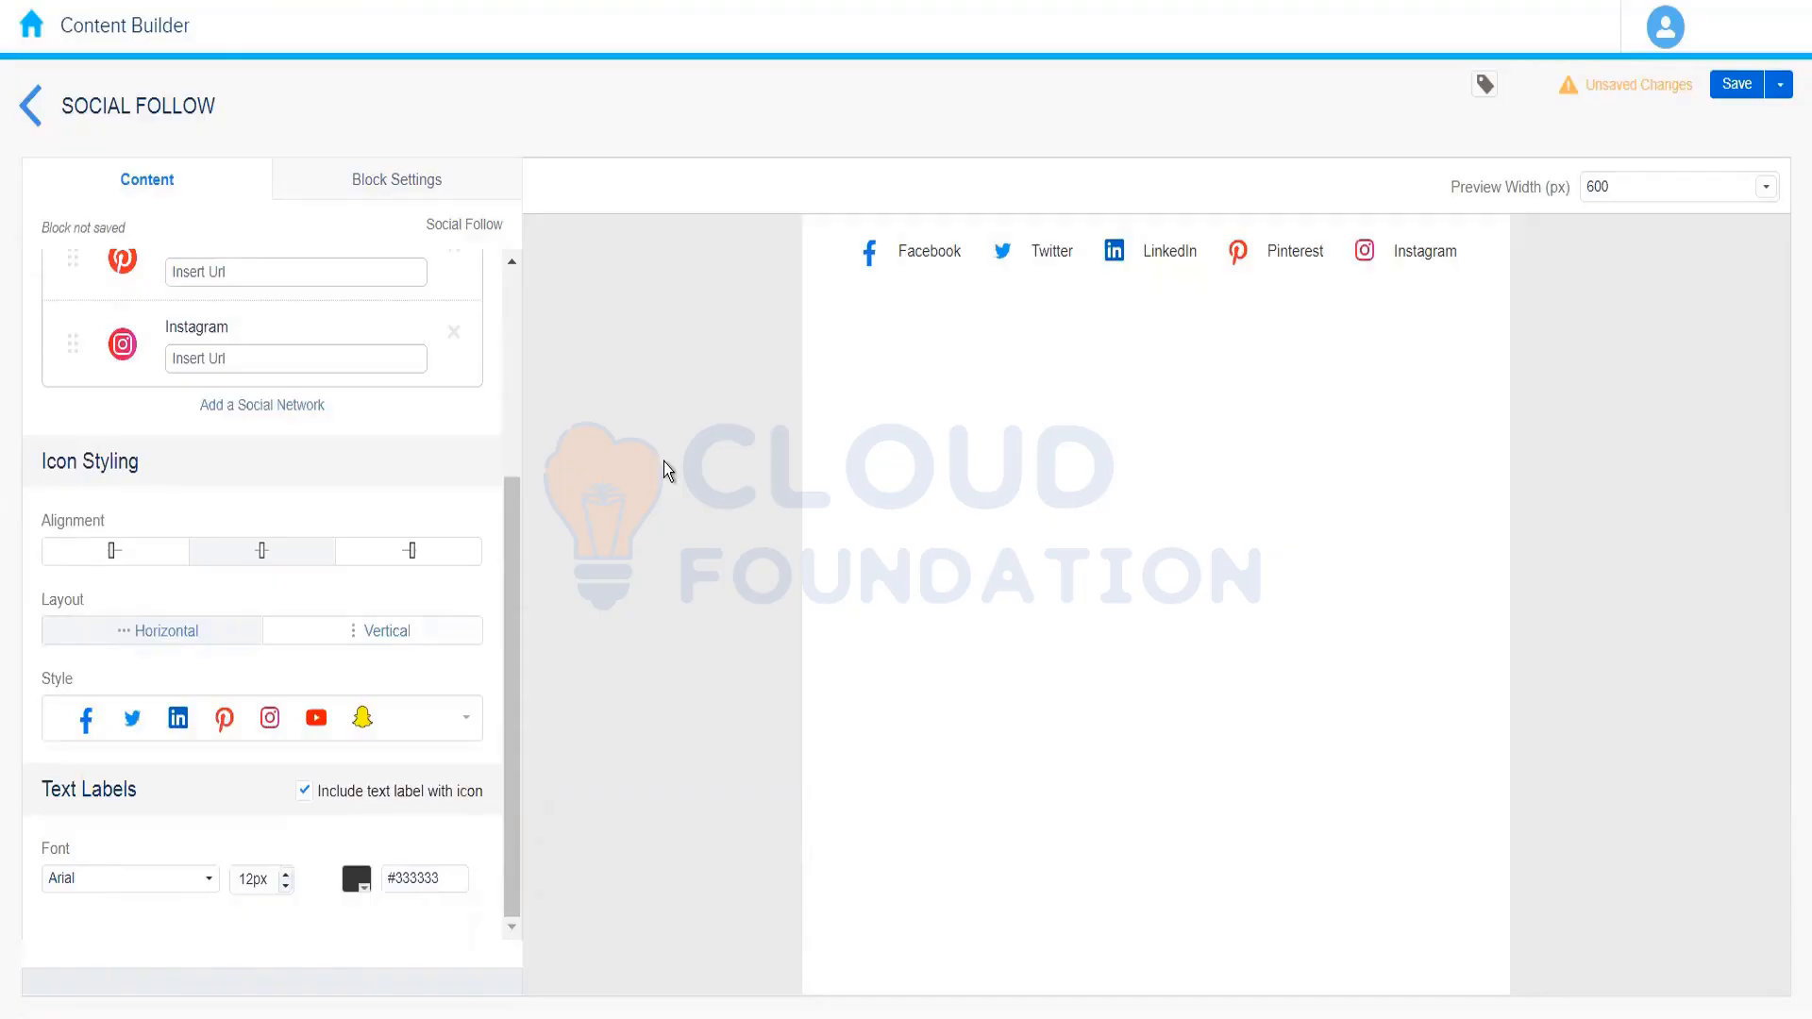
click(424, 634)
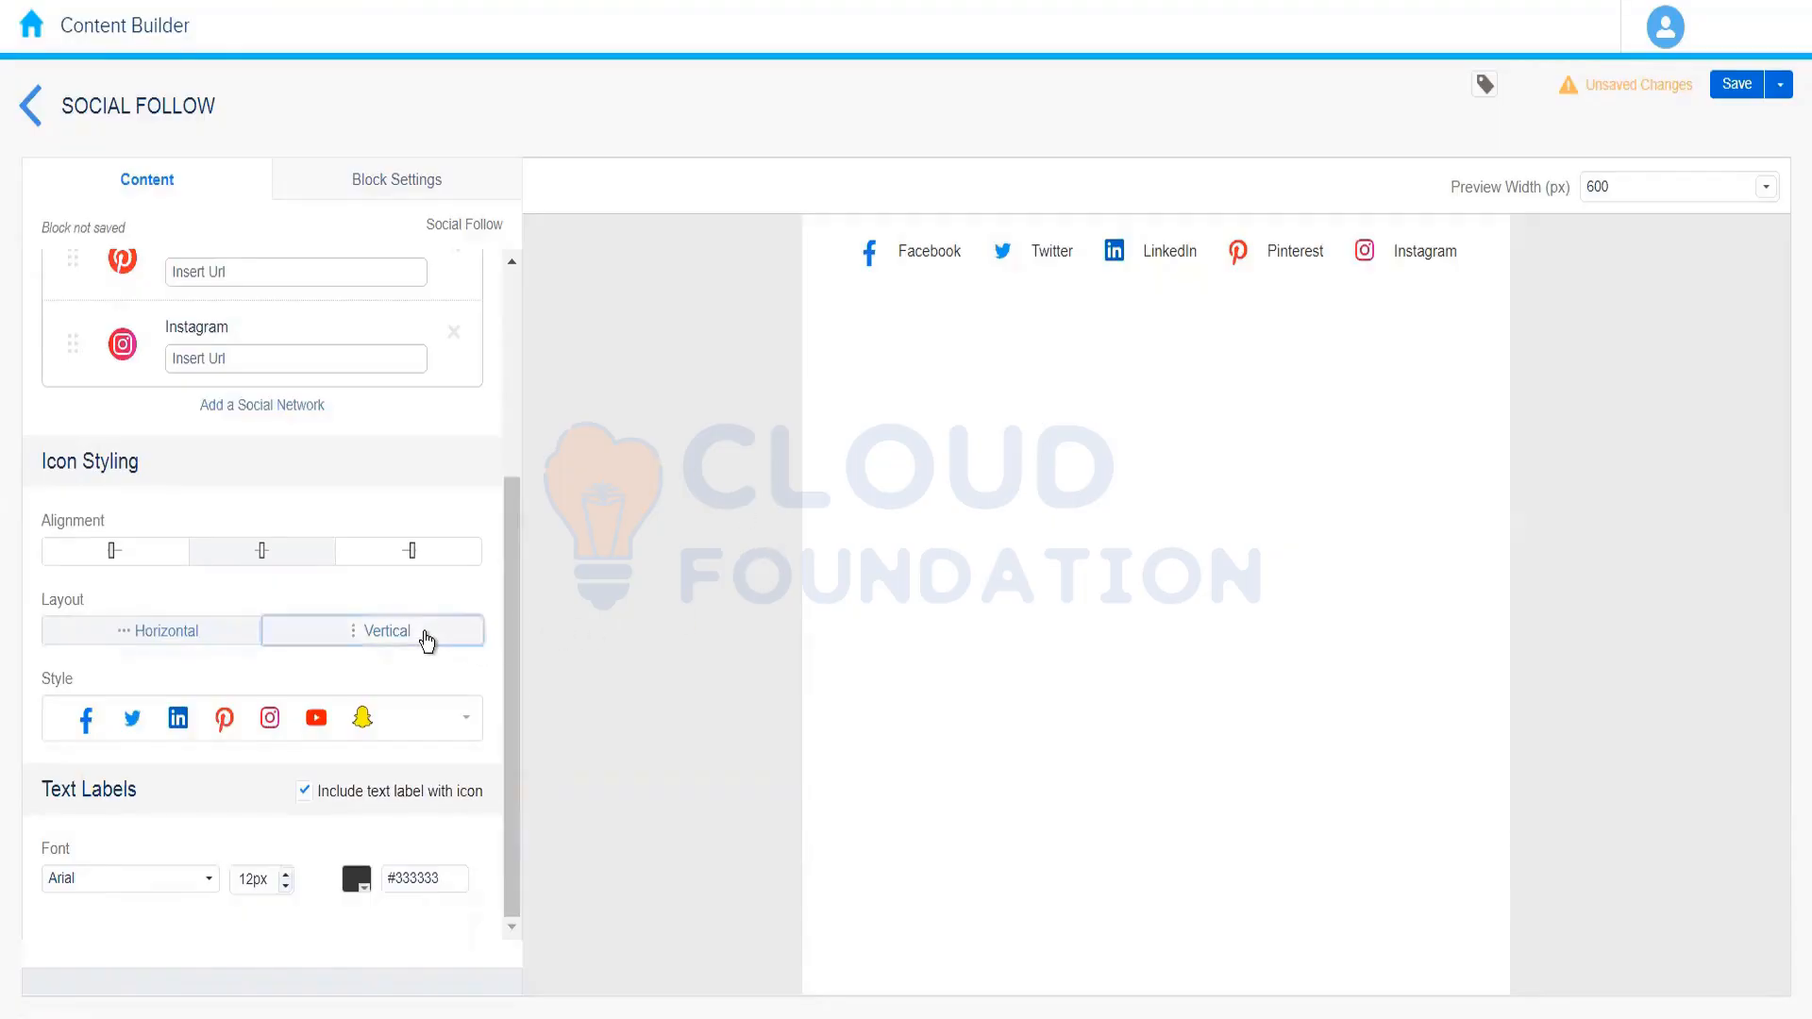
click(172, 633)
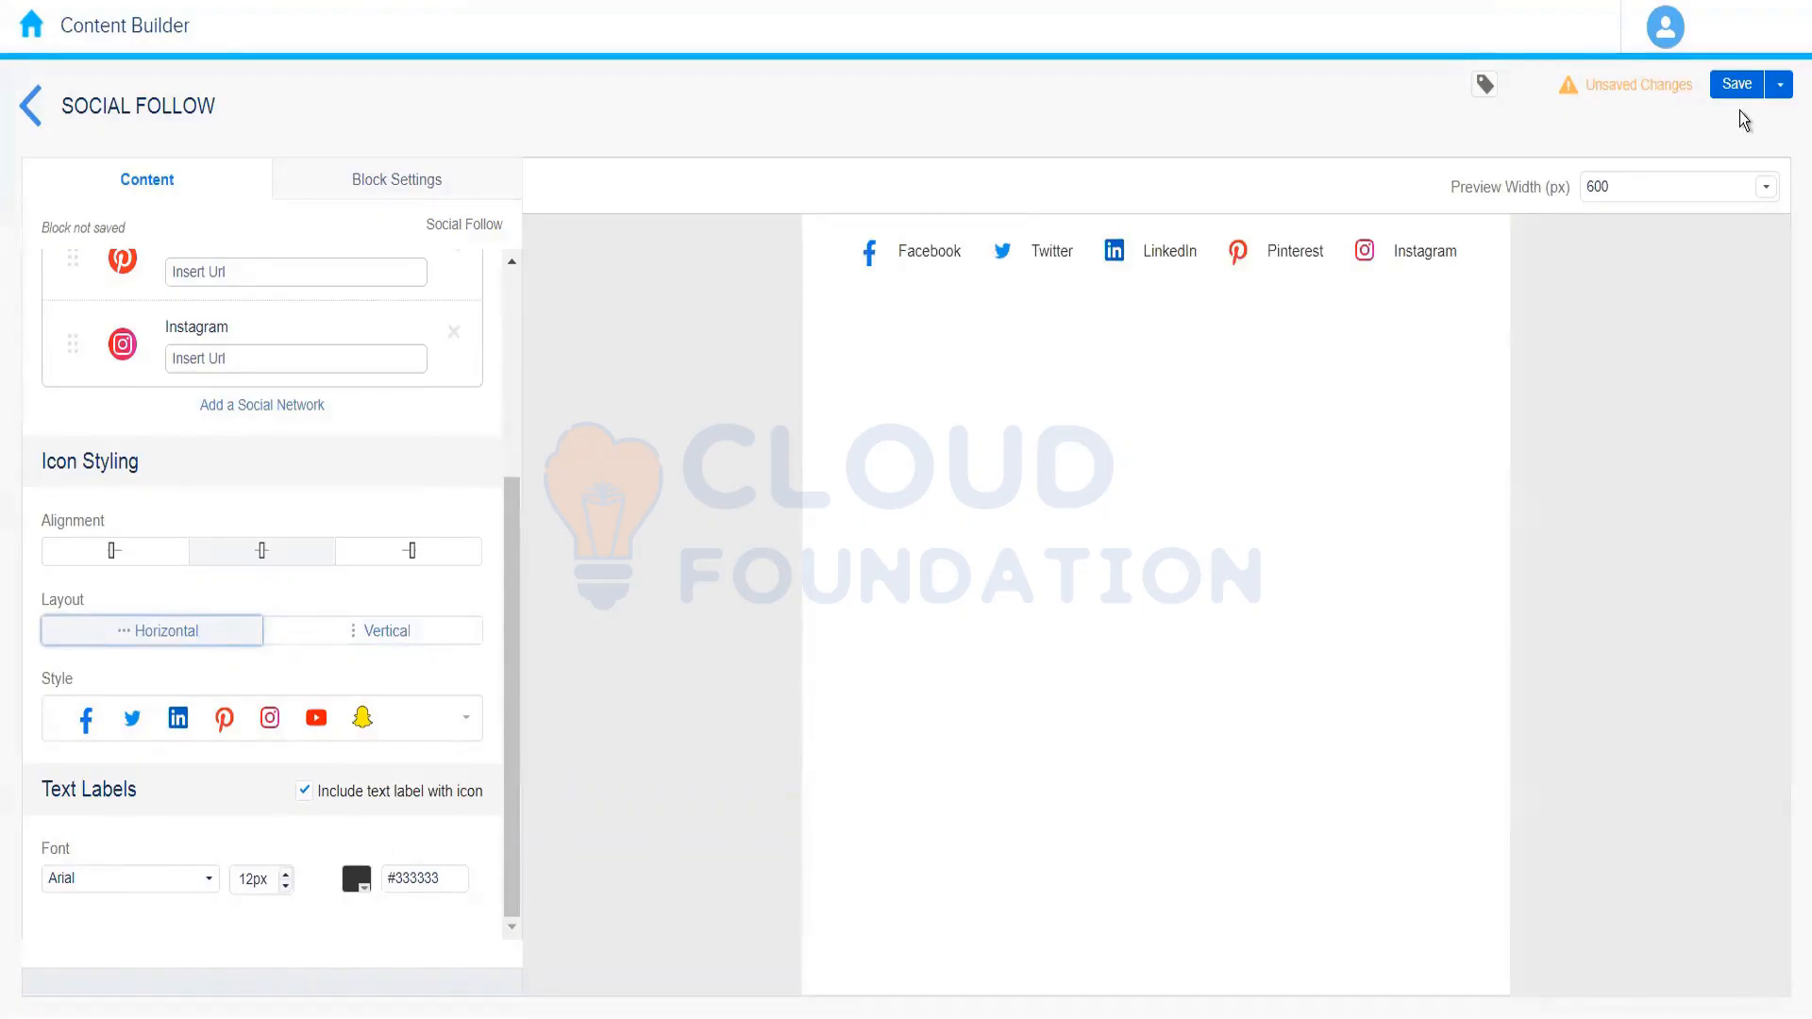
Save the block under the name Social Follow Demo and return to the content list
click(1736, 85)
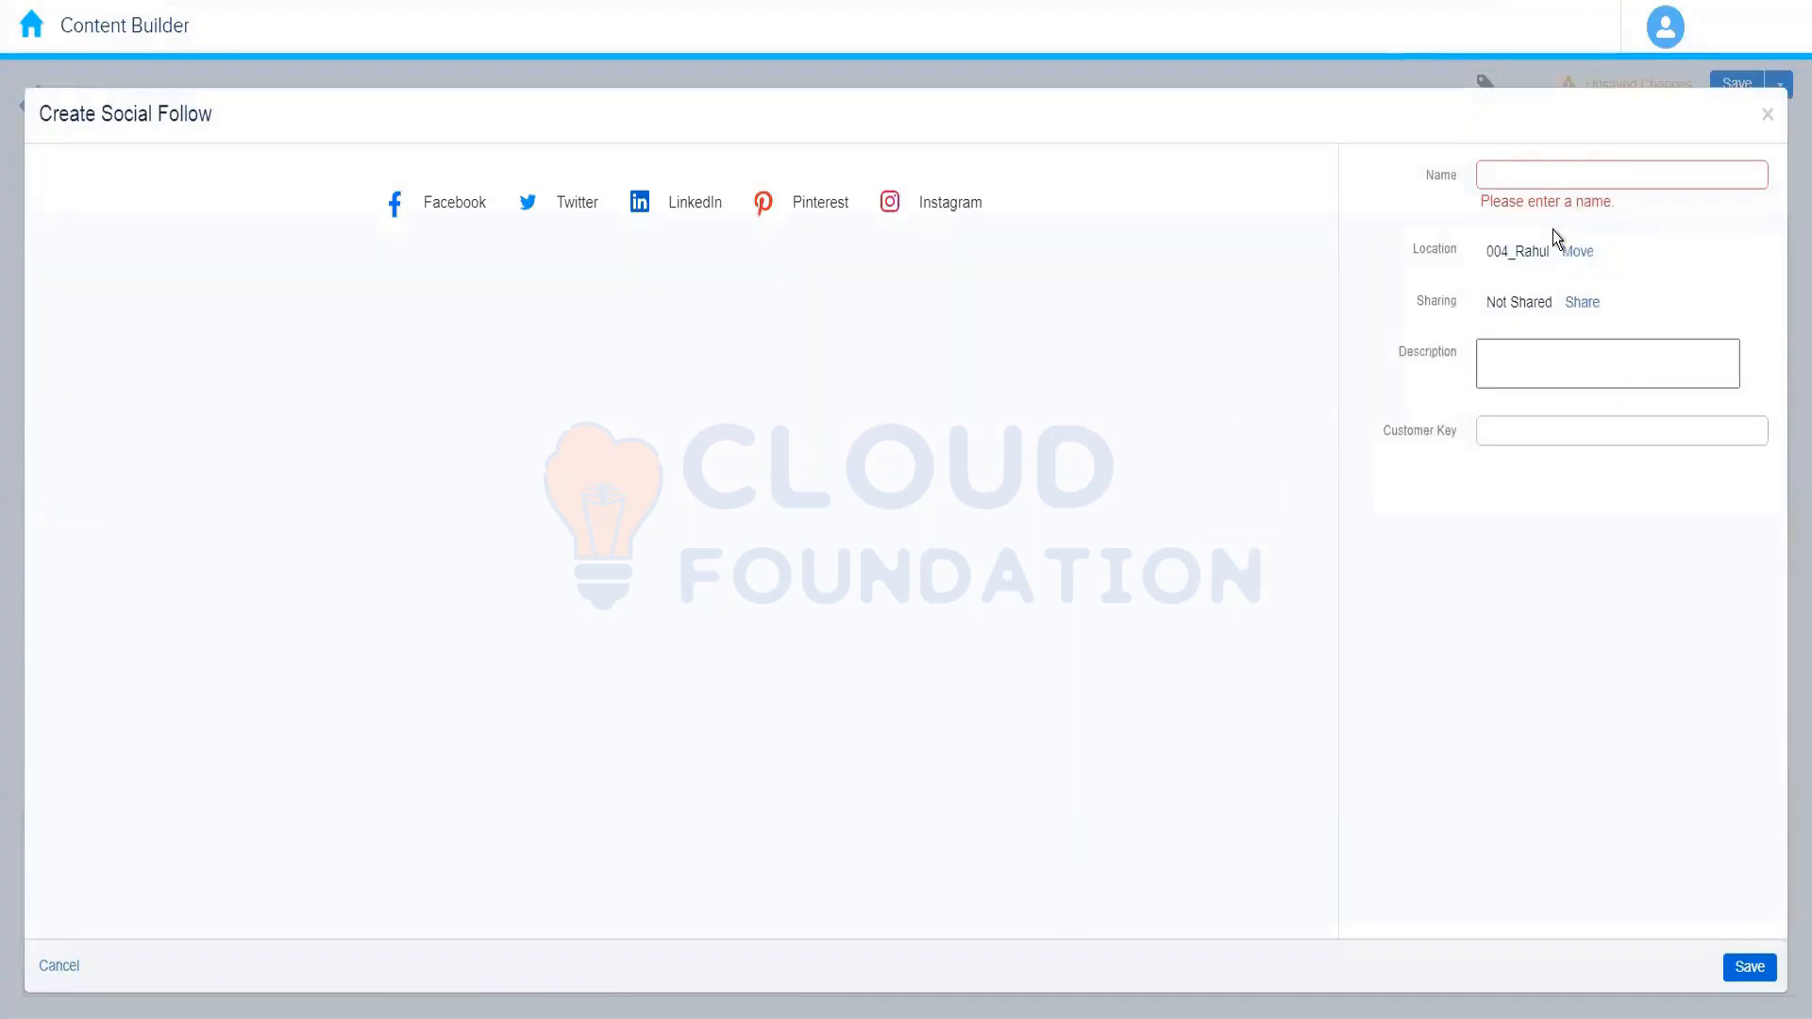
click(1552, 179)
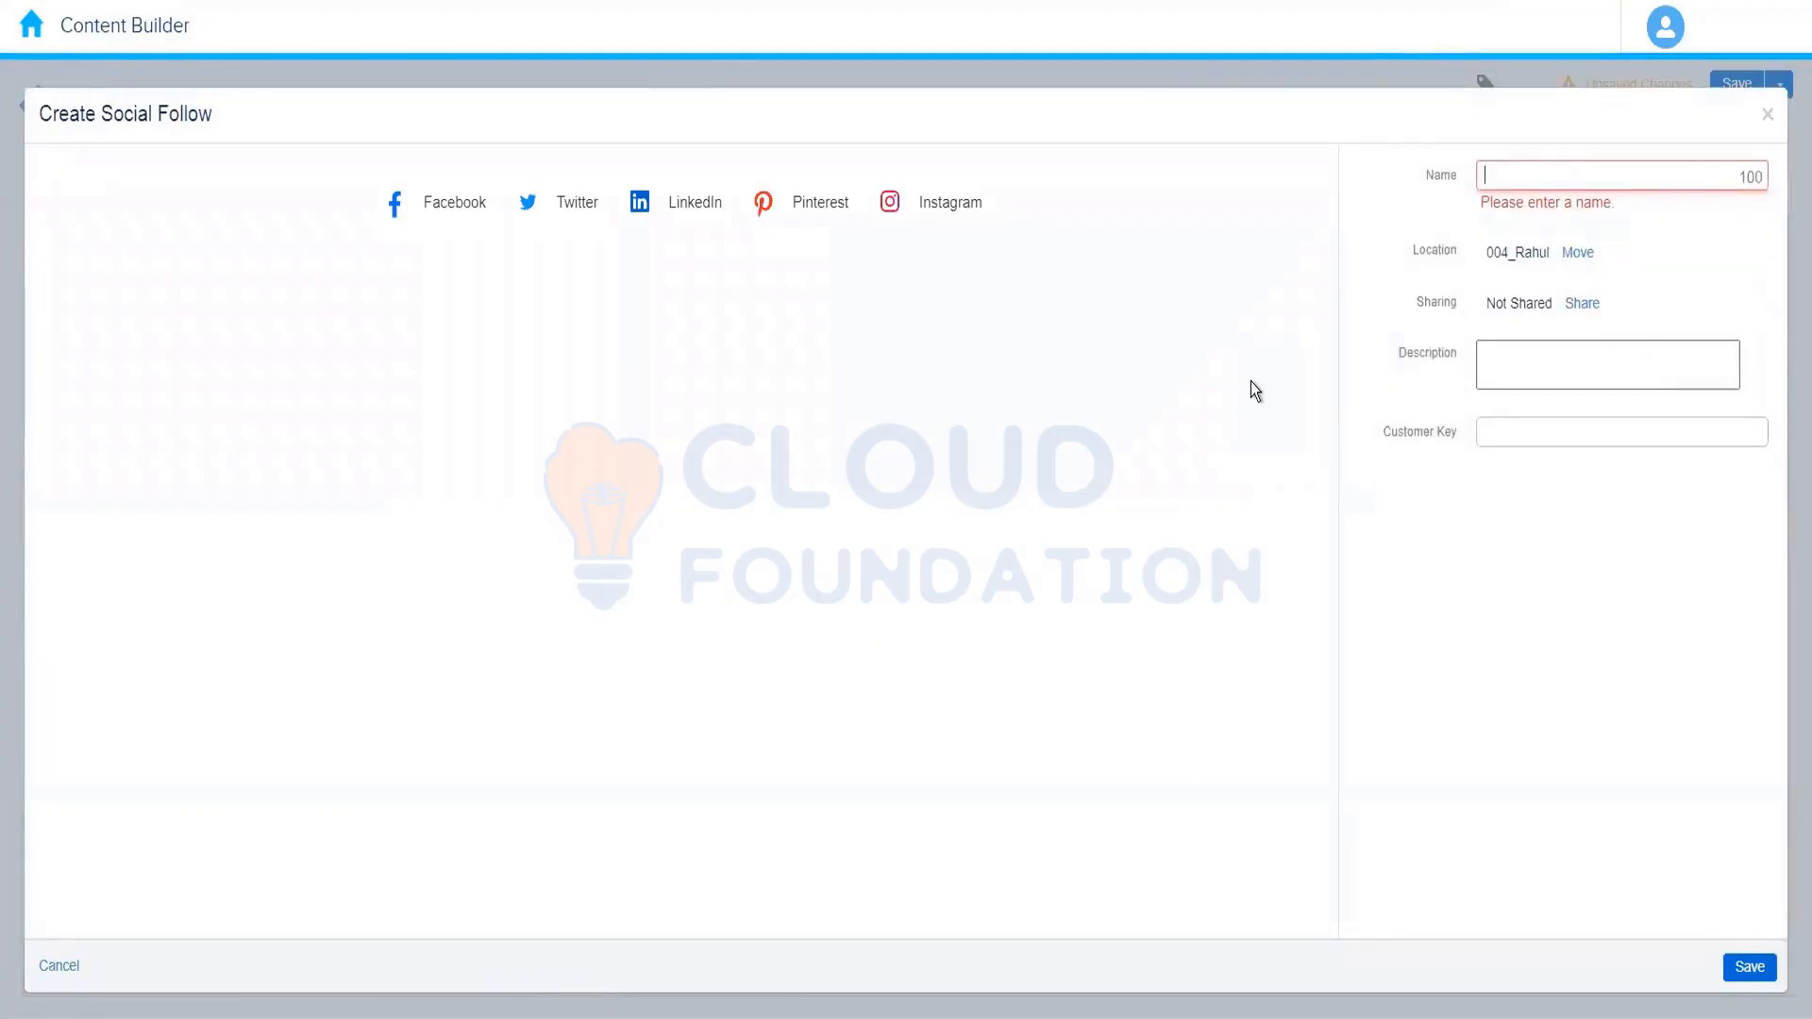
text(Social )
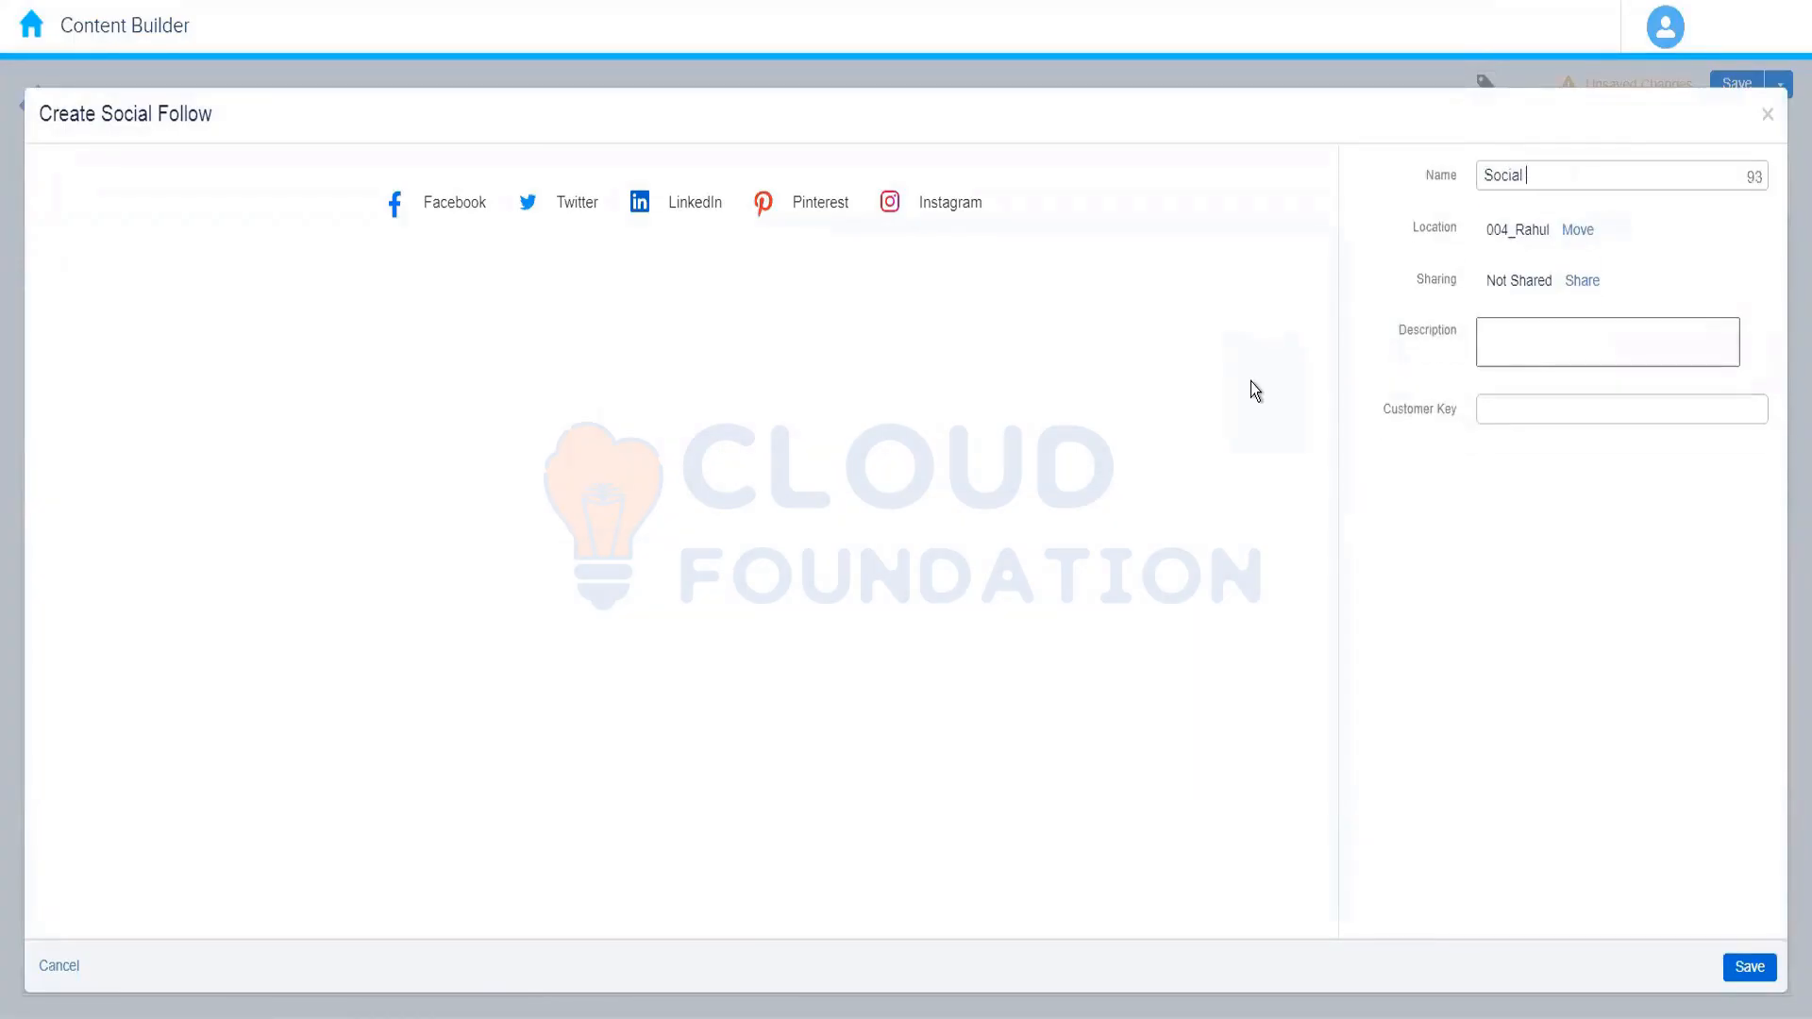
text(Follow Demo)
click(1730, 981)
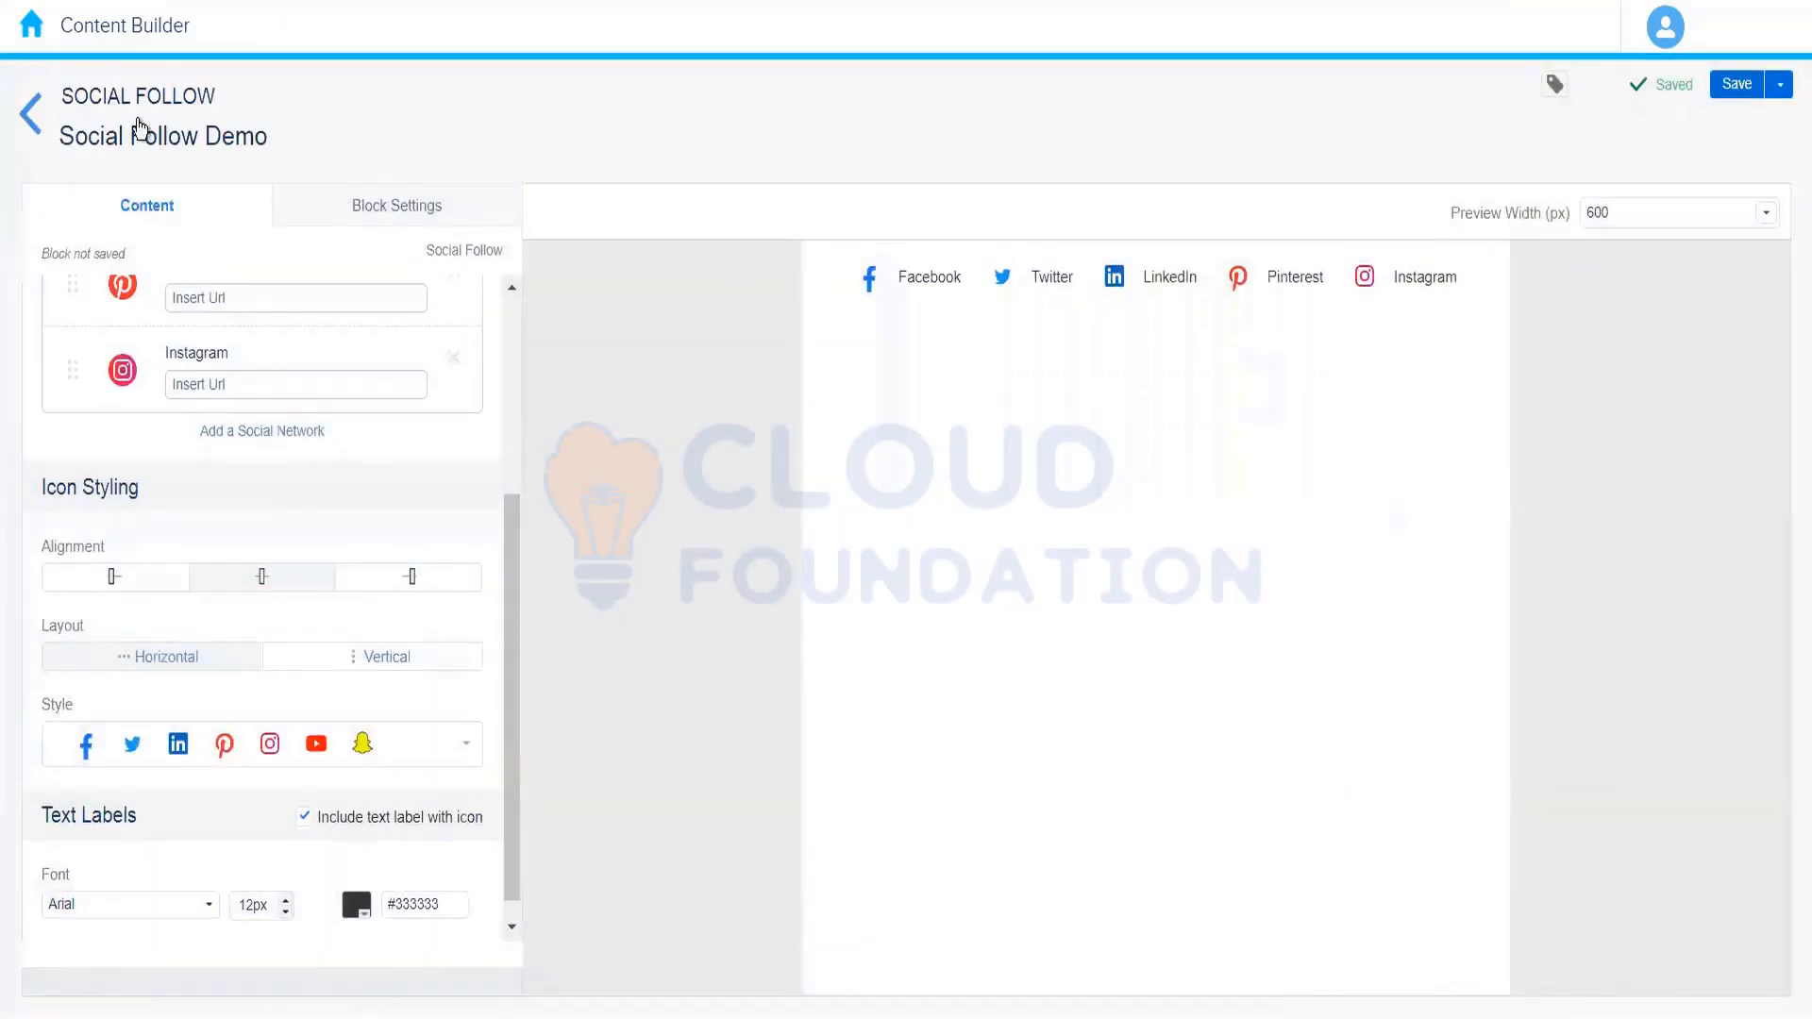
click(30, 114)
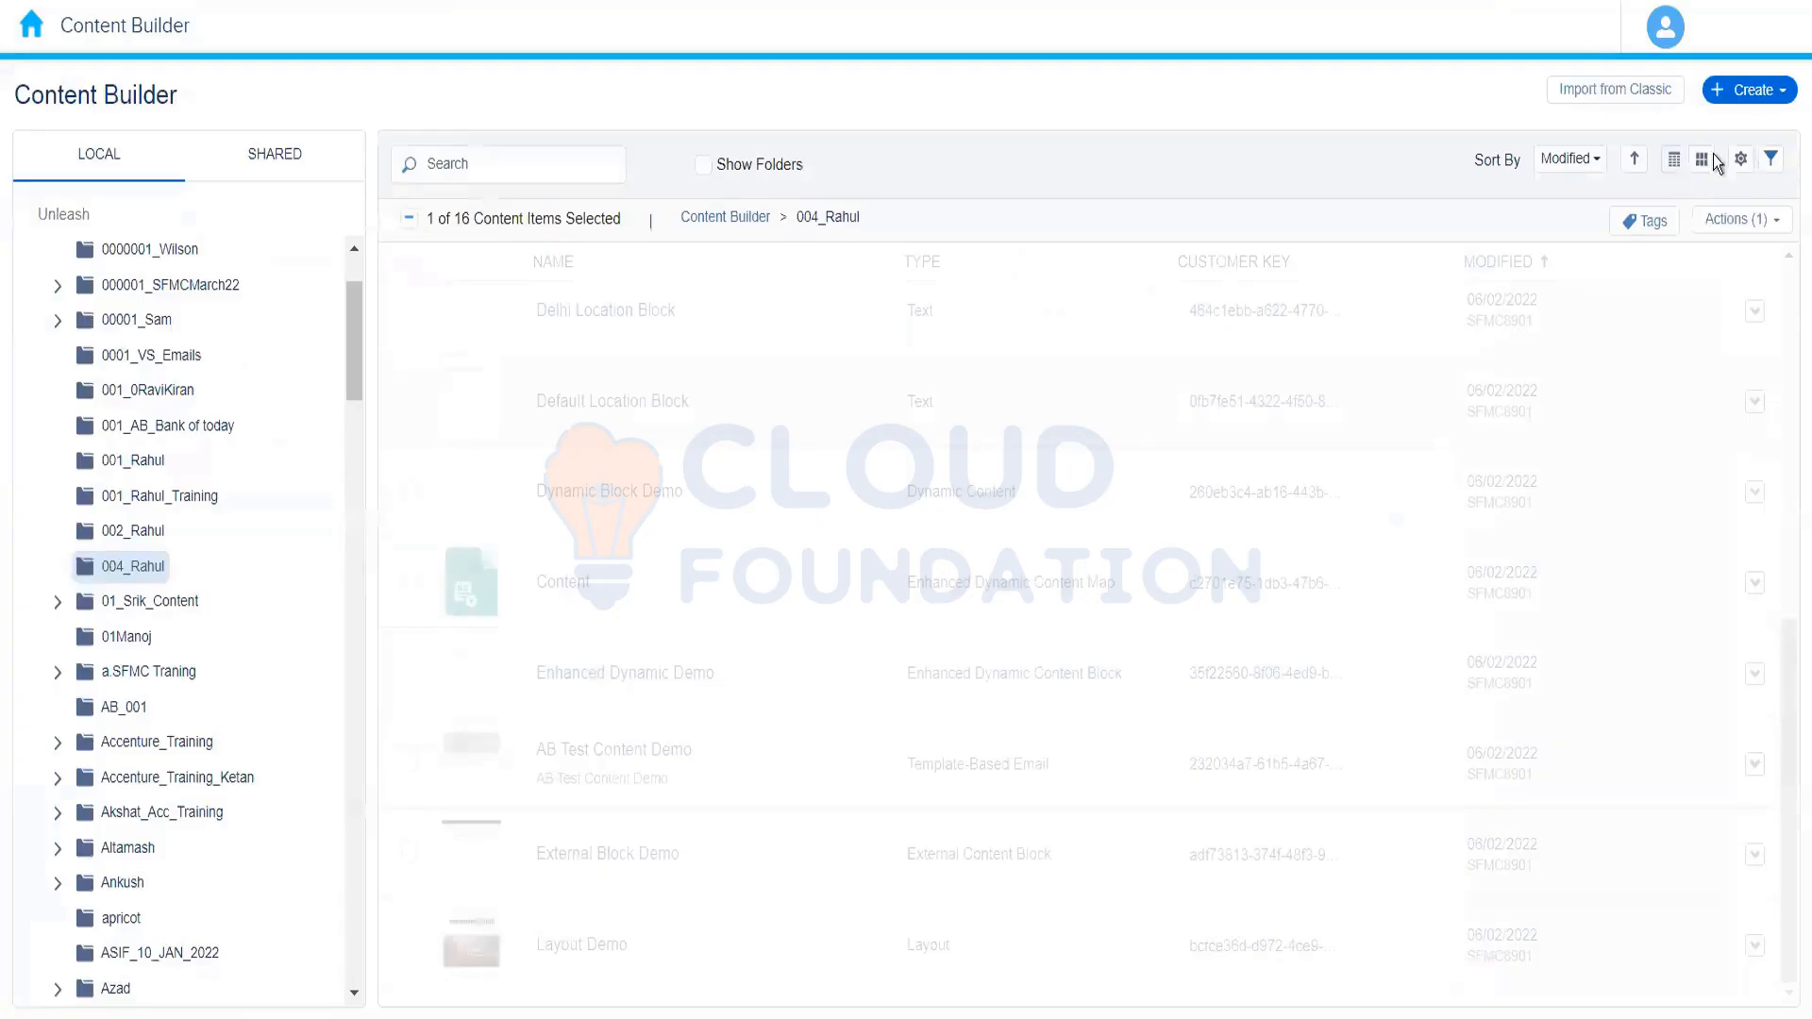
Create a Social Share content block and add LinkedIn to its social networks
click(1775, 98)
mouse_move(1684, 261)
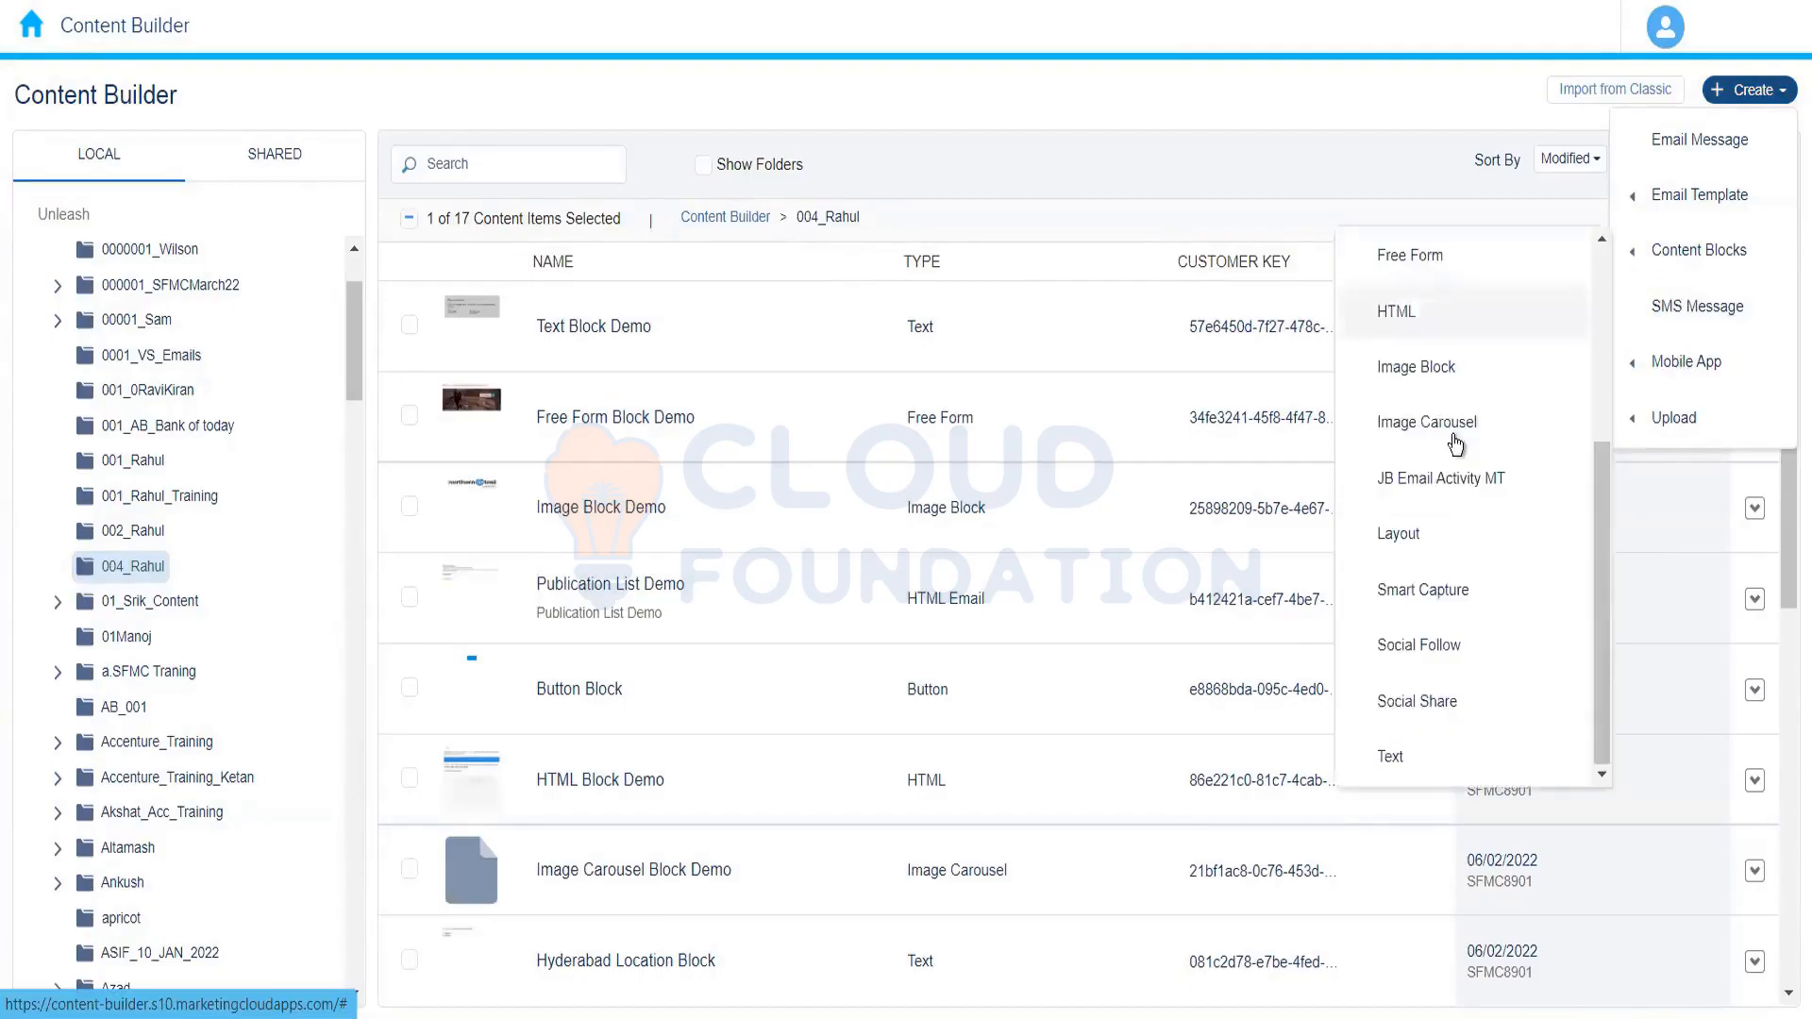
click(1426, 710)
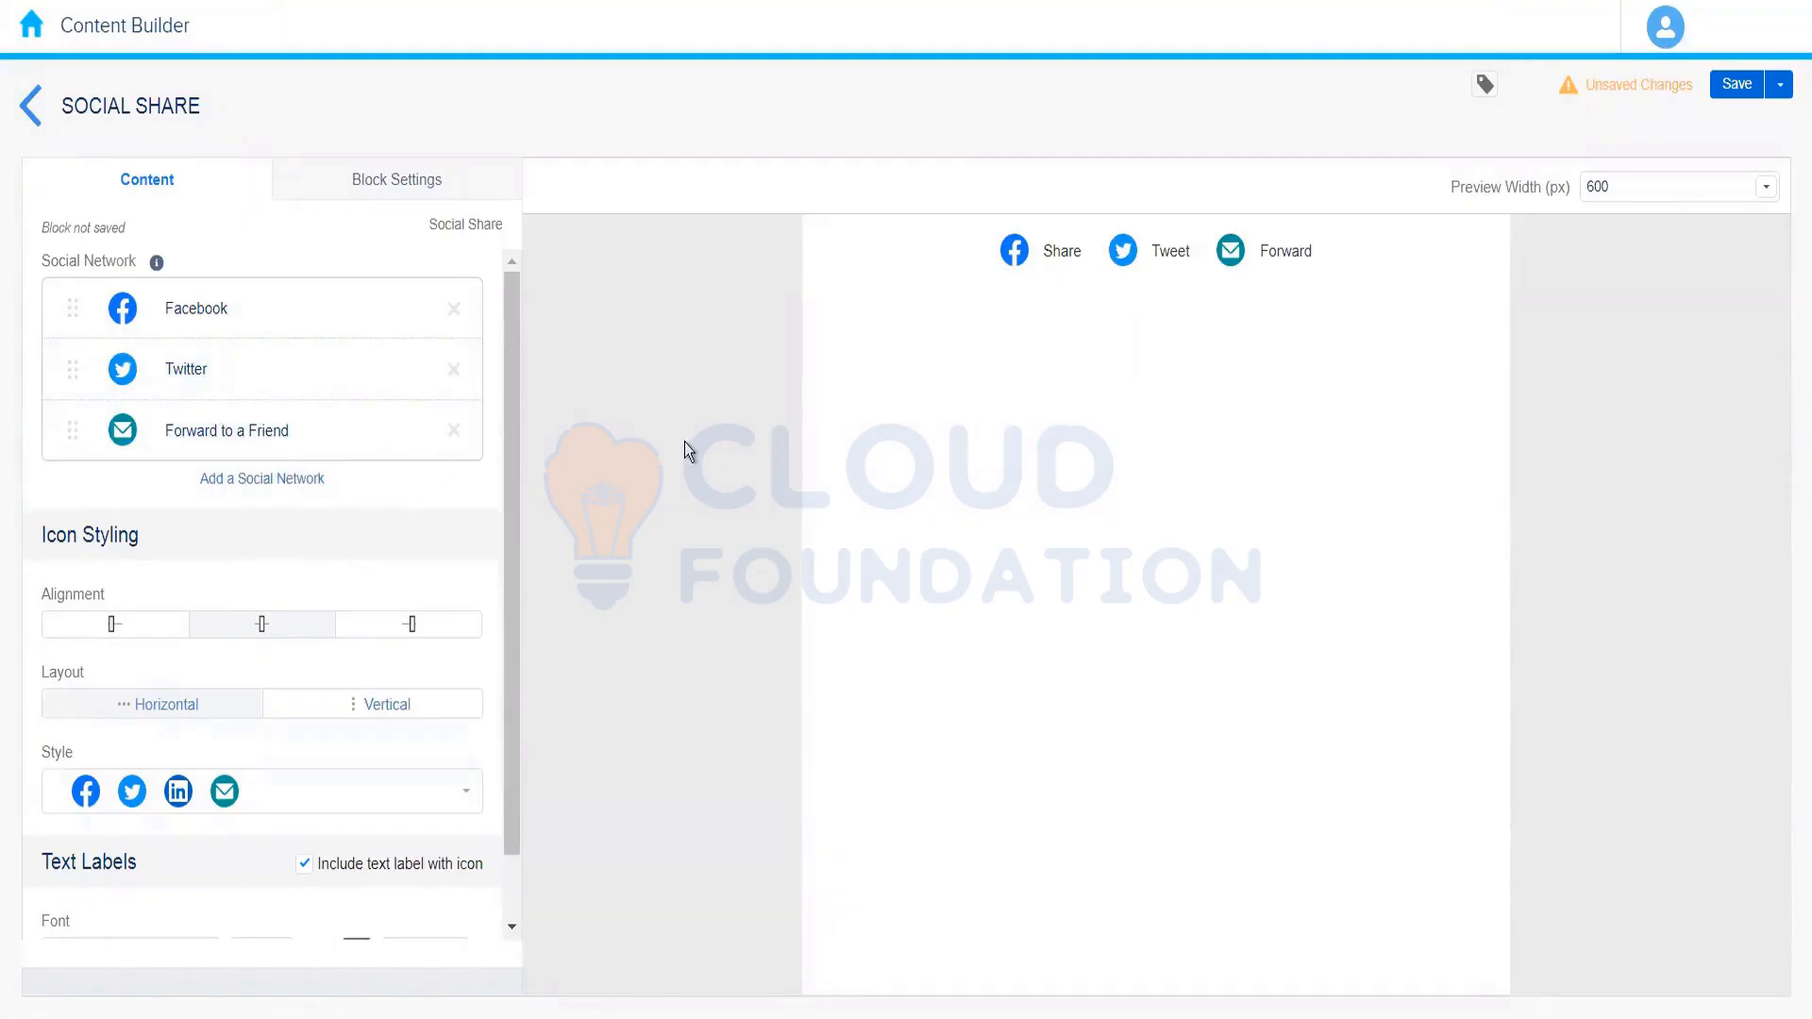
click(281, 479)
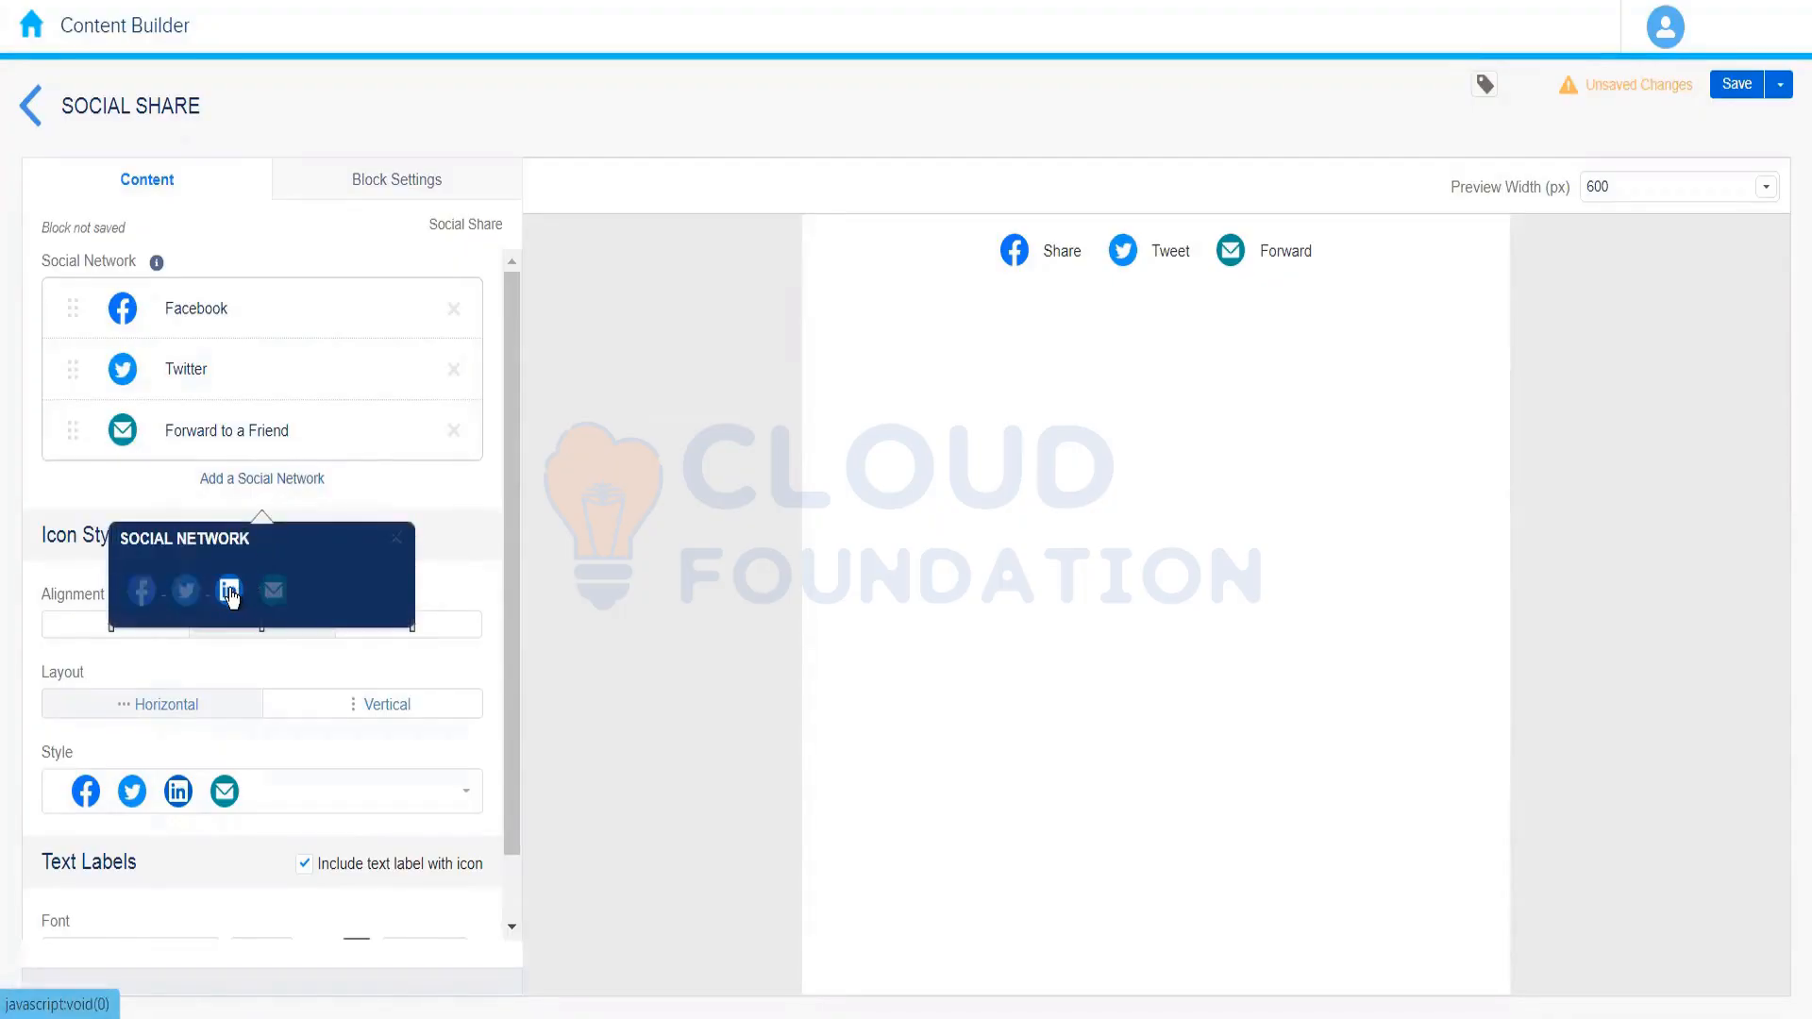
click(229, 592)
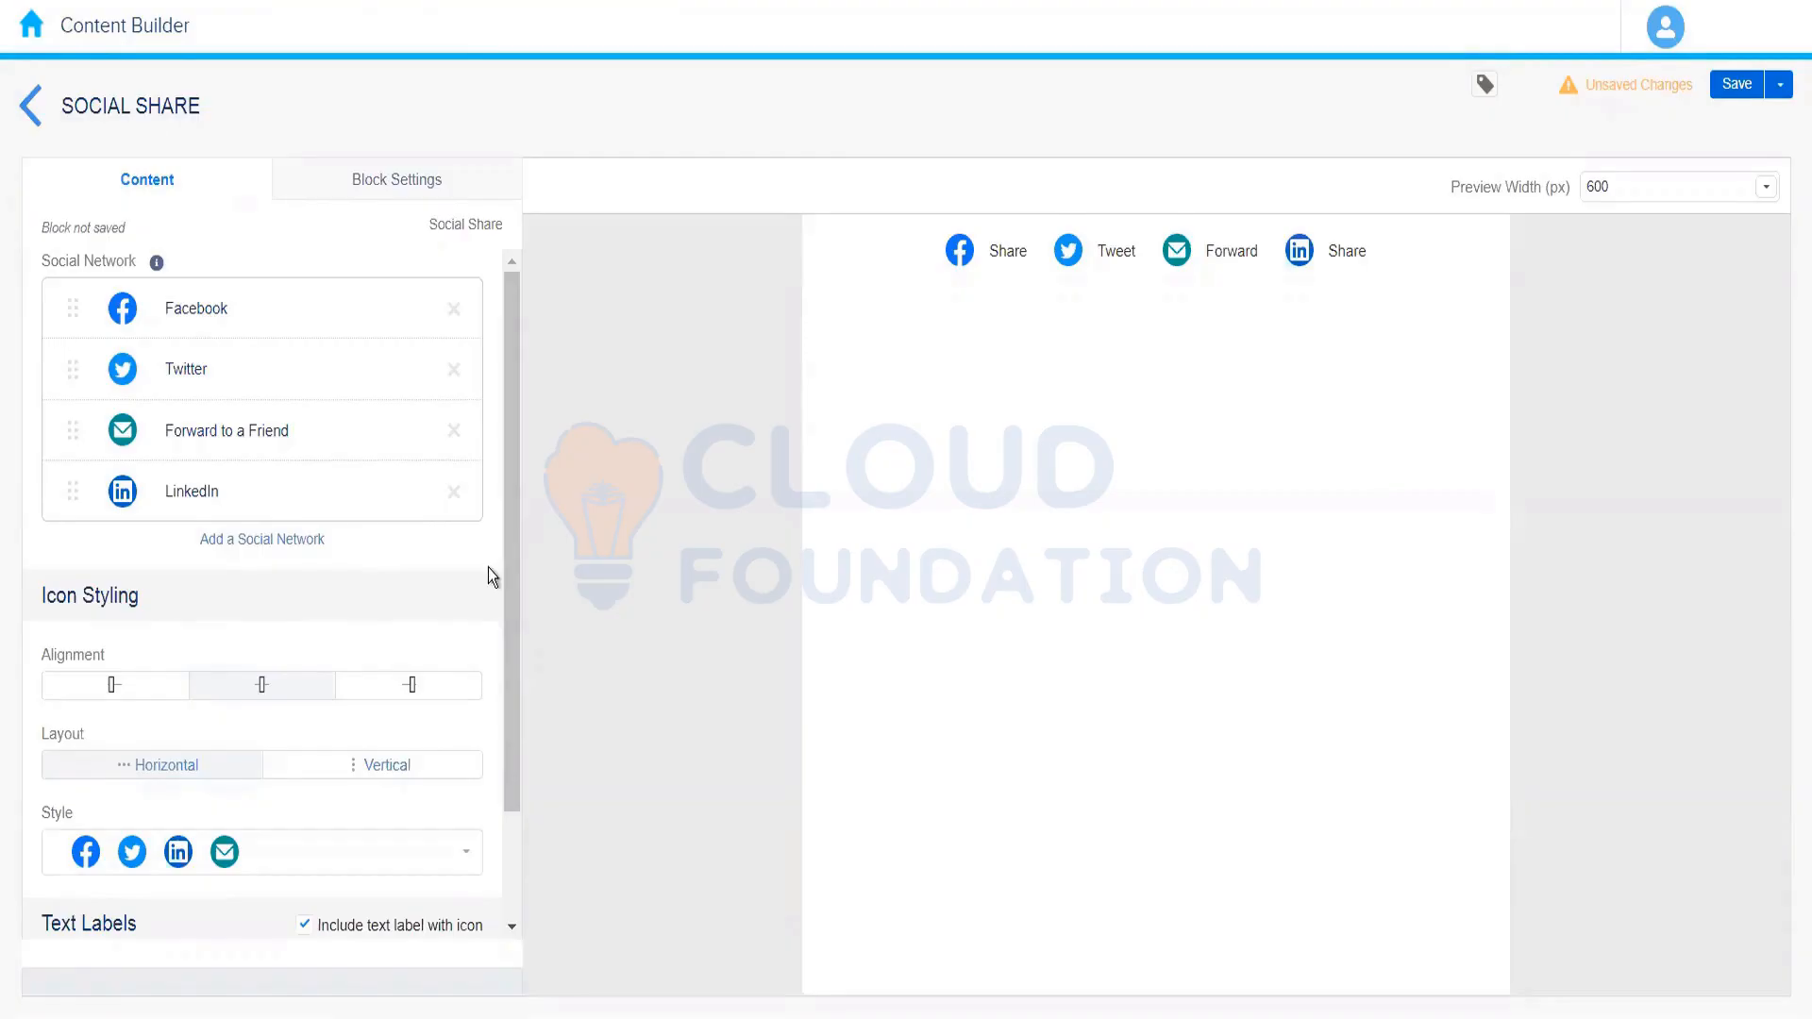
Save the block under the name Social Share Block and return to the content list
drag(512, 573, 479, 291)
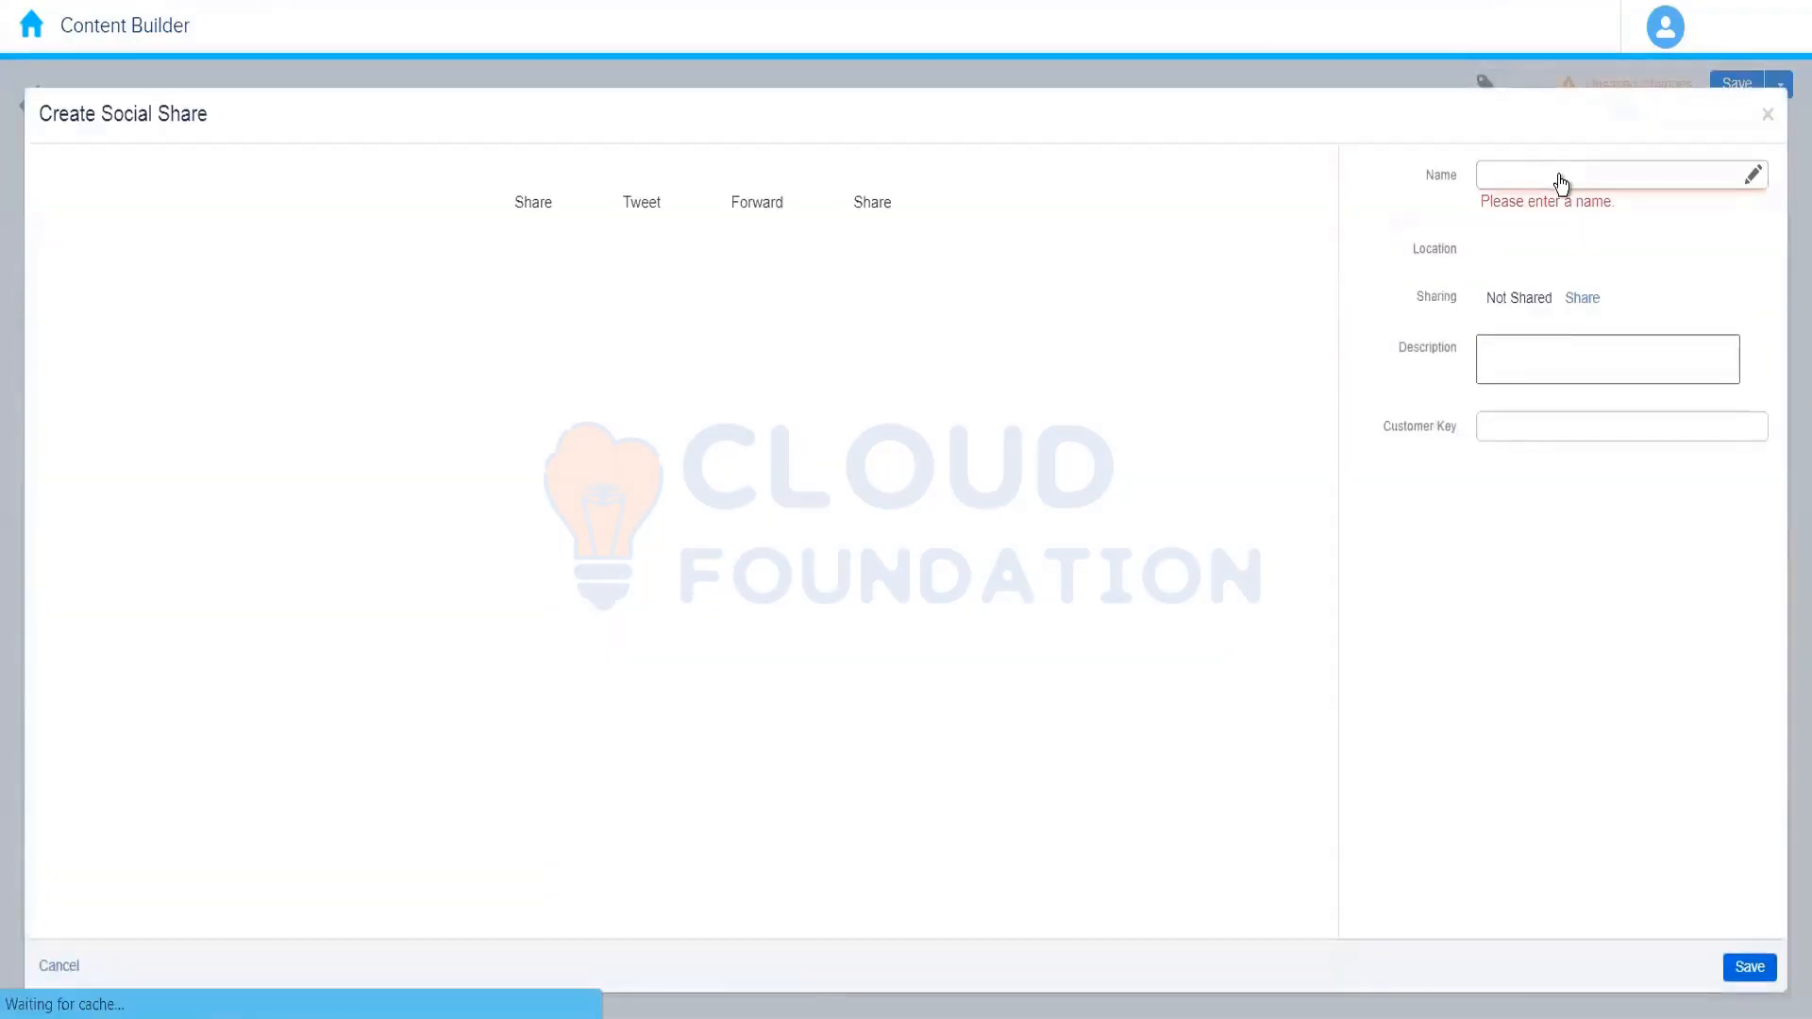
click(1561, 175)
text(Socia)
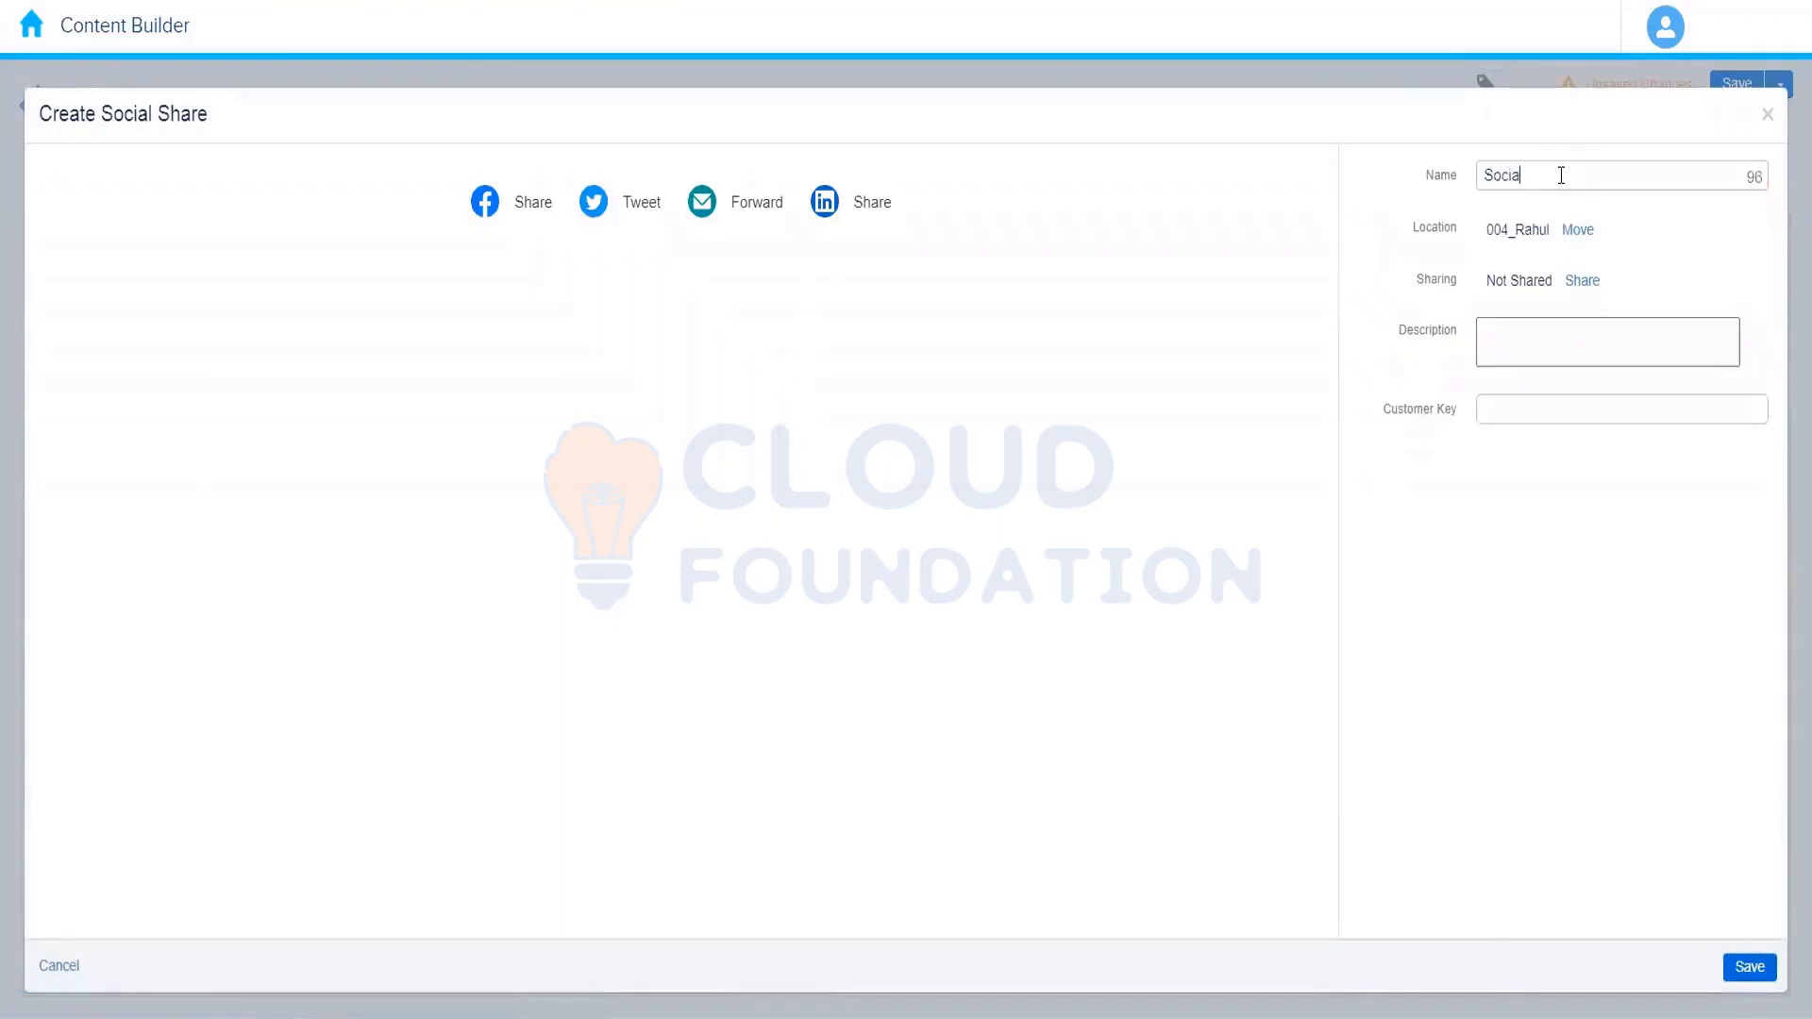
text(l Share Block)
click(1739, 970)
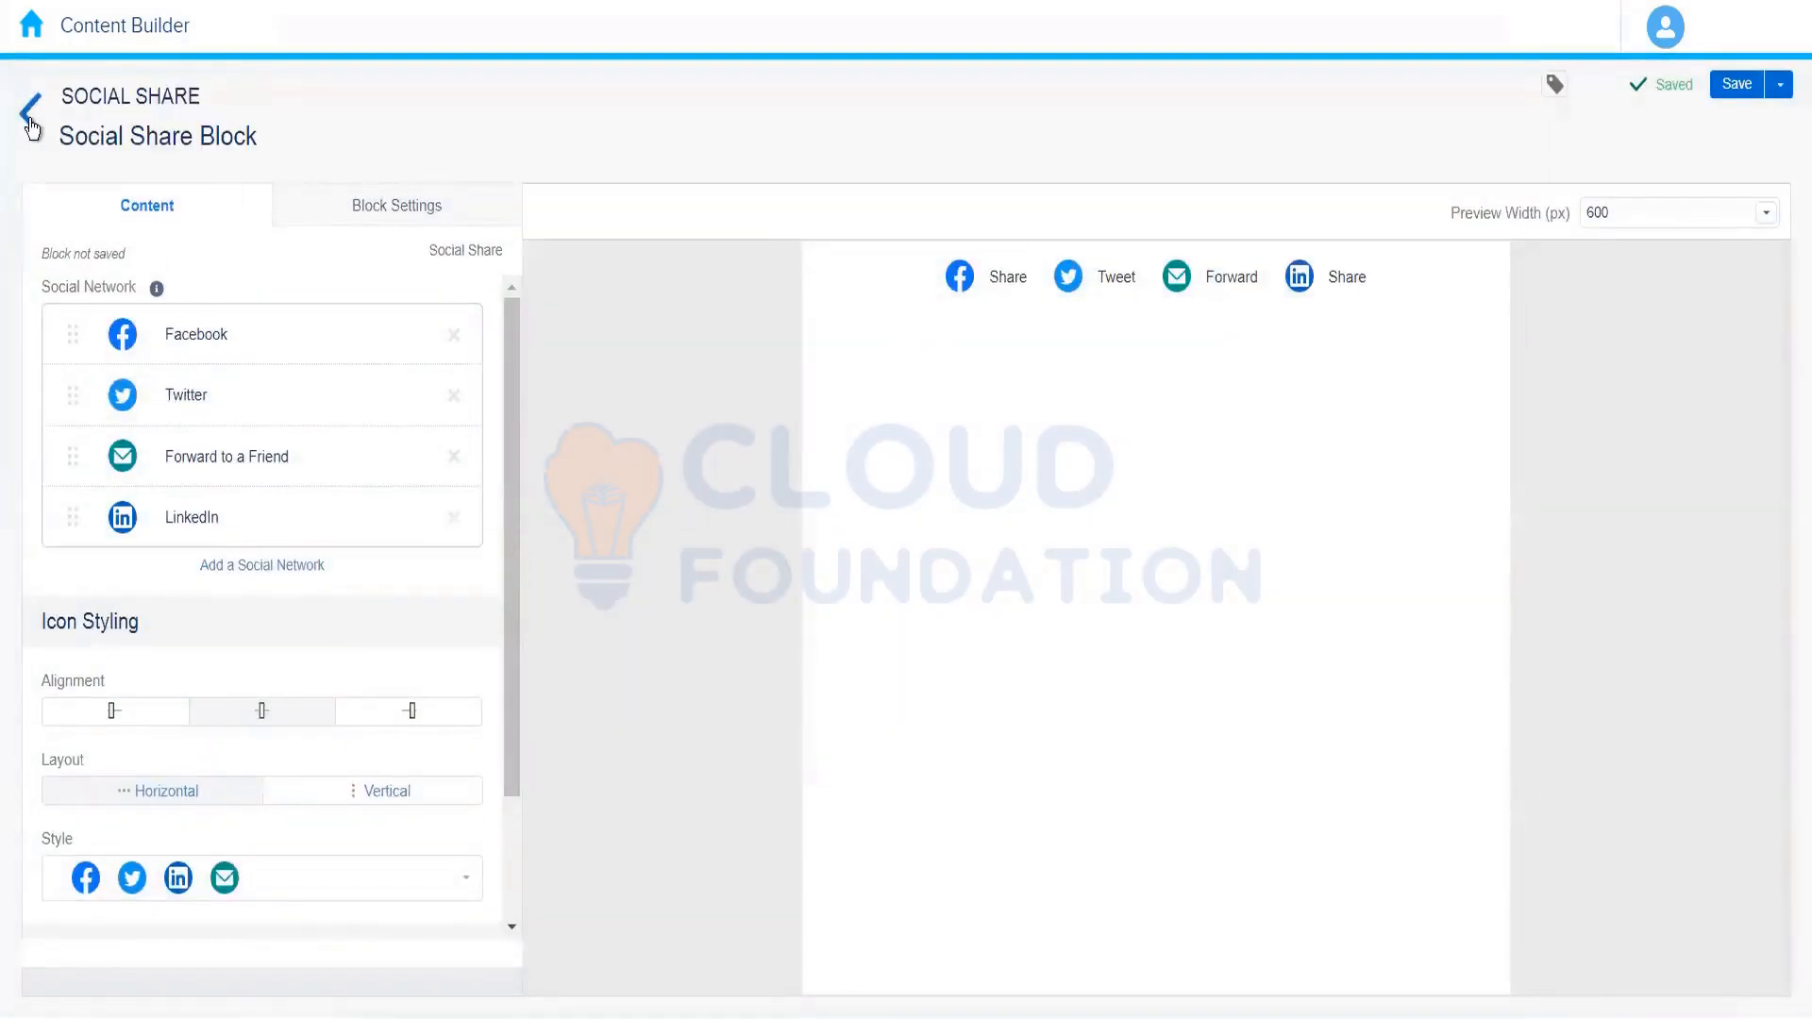
click(31, 117)
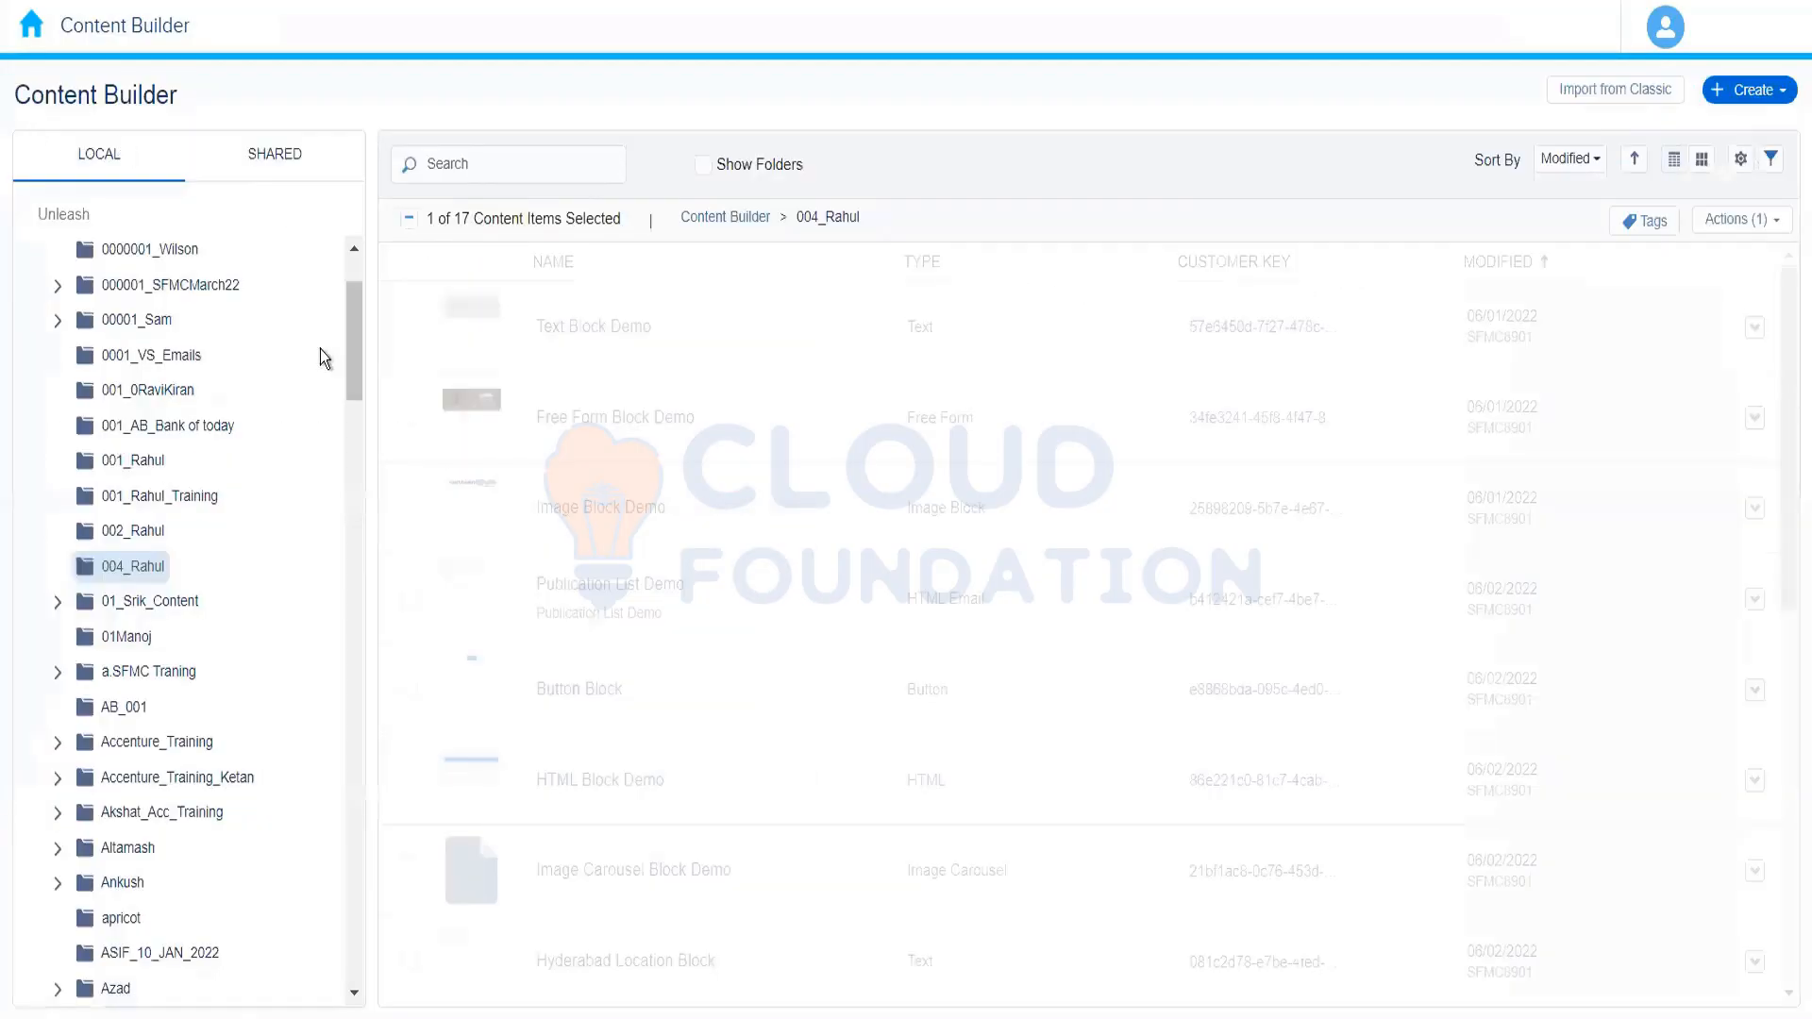